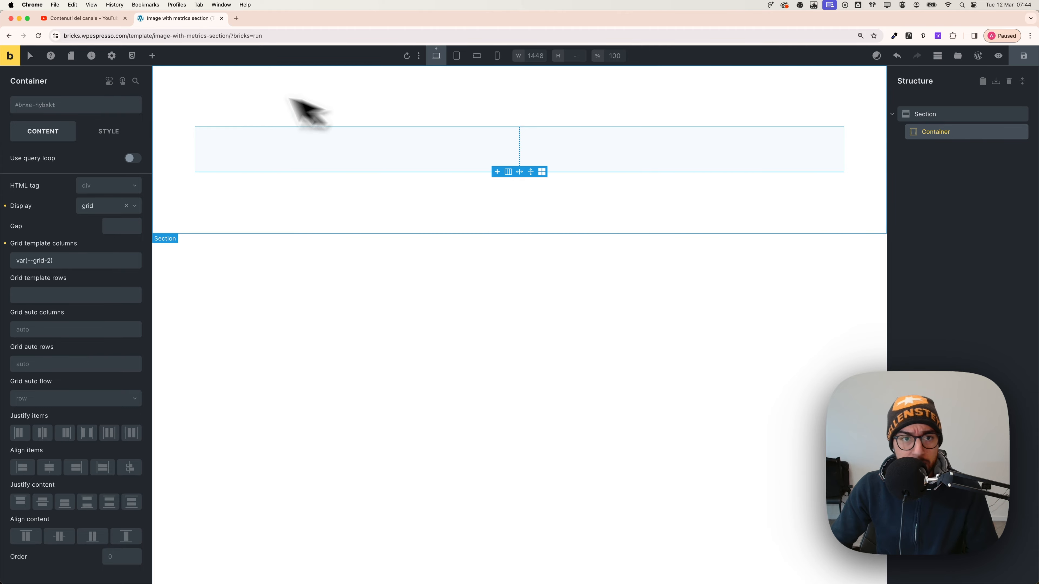
Add a block inside the two-column grid container and rename it Block left
click(152, 56)
scroll(104, 385, down, 5)
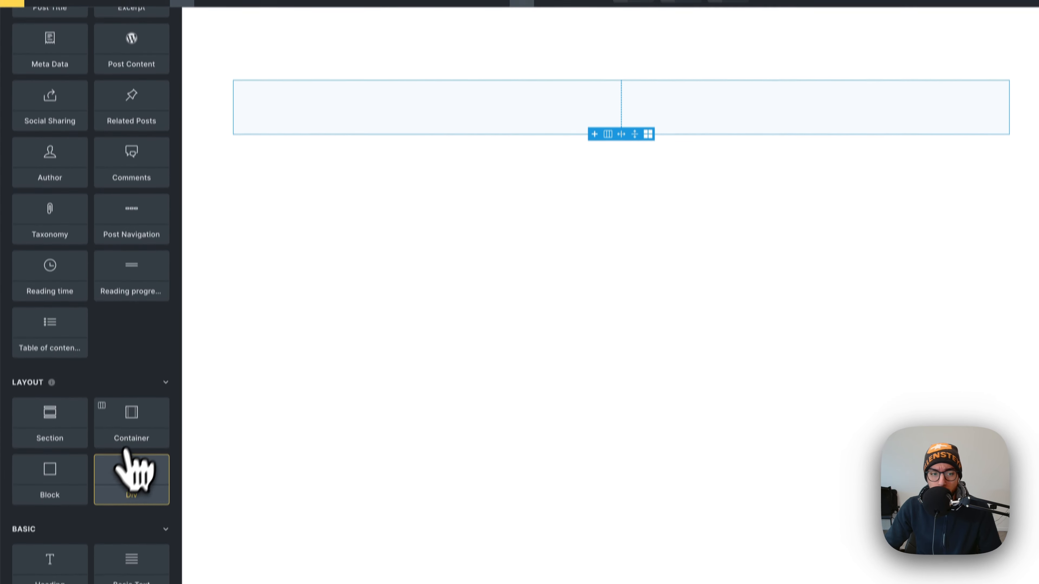
drag(69, 524, 1036, 187)
drag(910, 180, 938, 131)
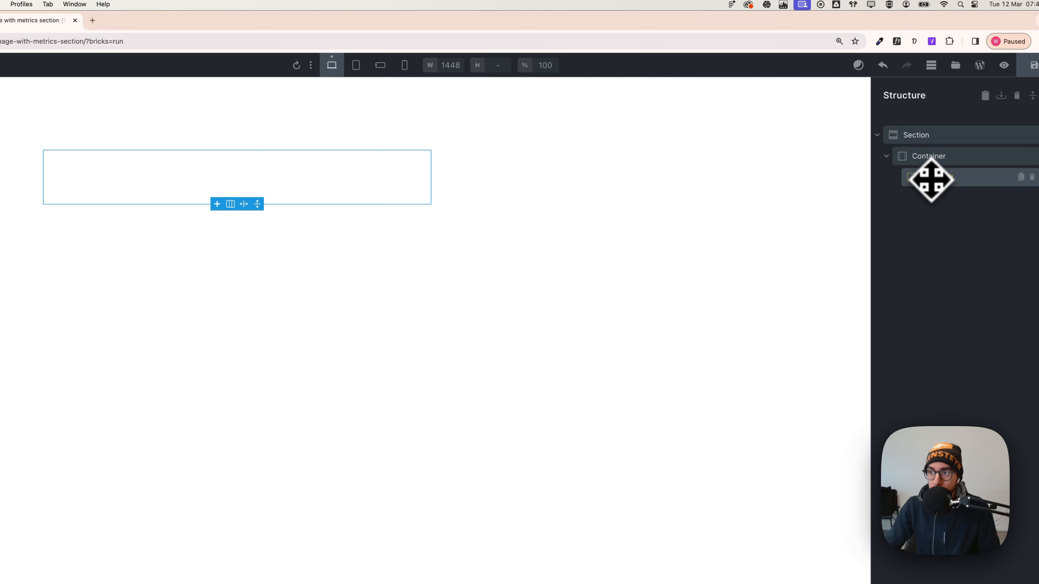
key(Return)
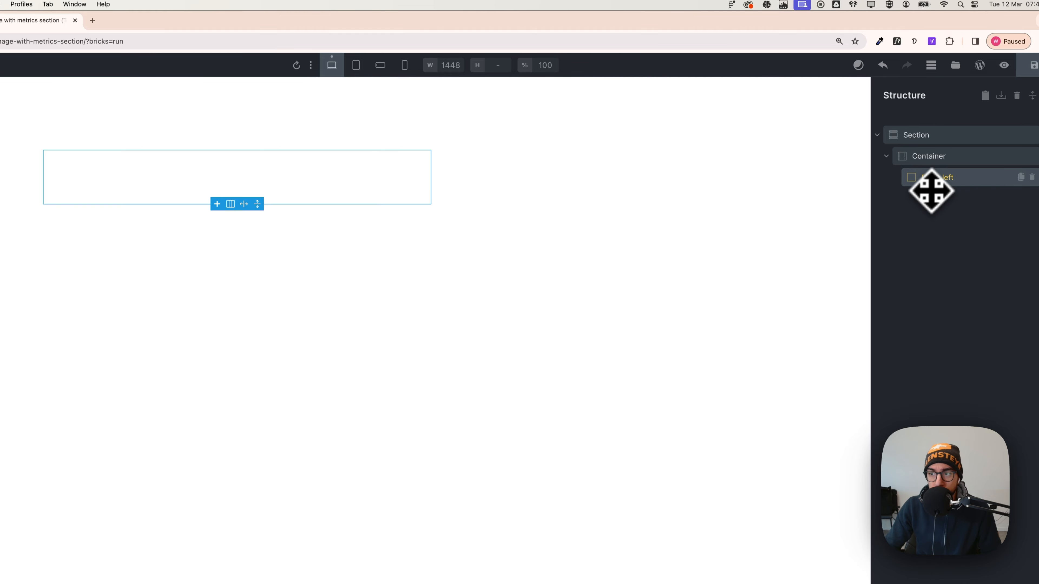
Add an Image element inside Block left and assign it the blue-purple gradient picture from the media library
click(172, 66)
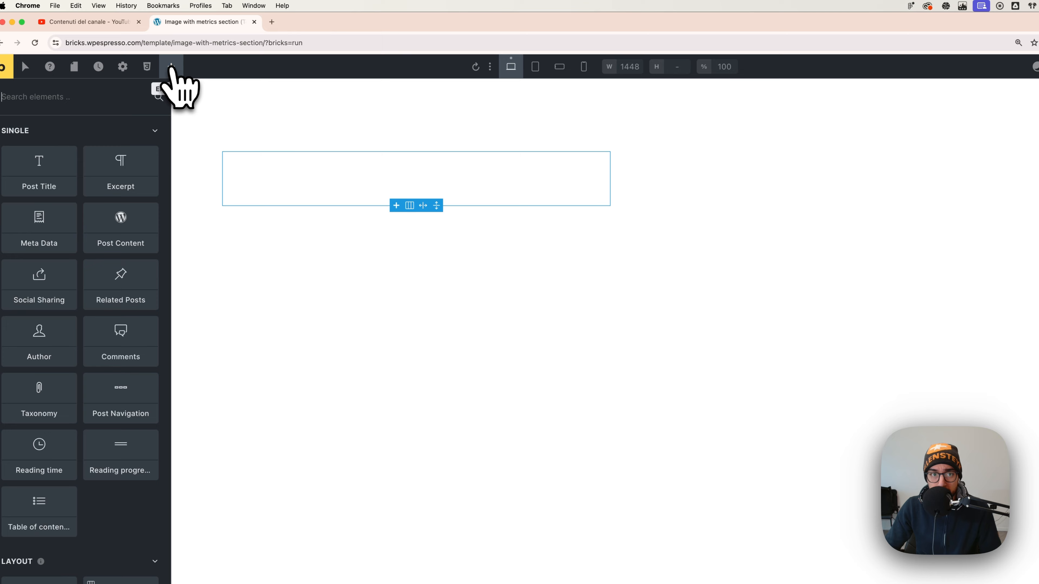
text(imag)
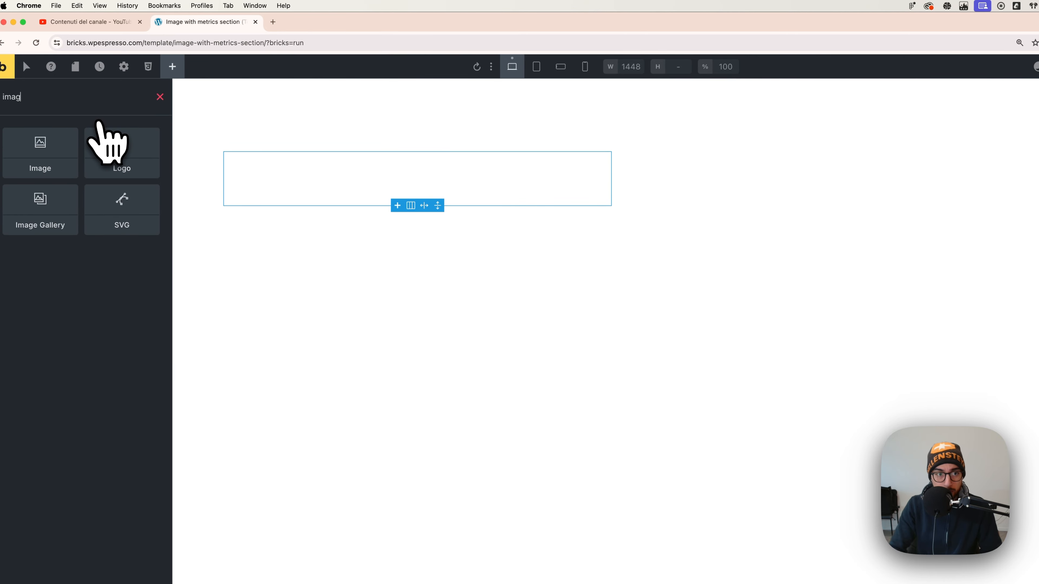
drag(23, 167, 330, 152)
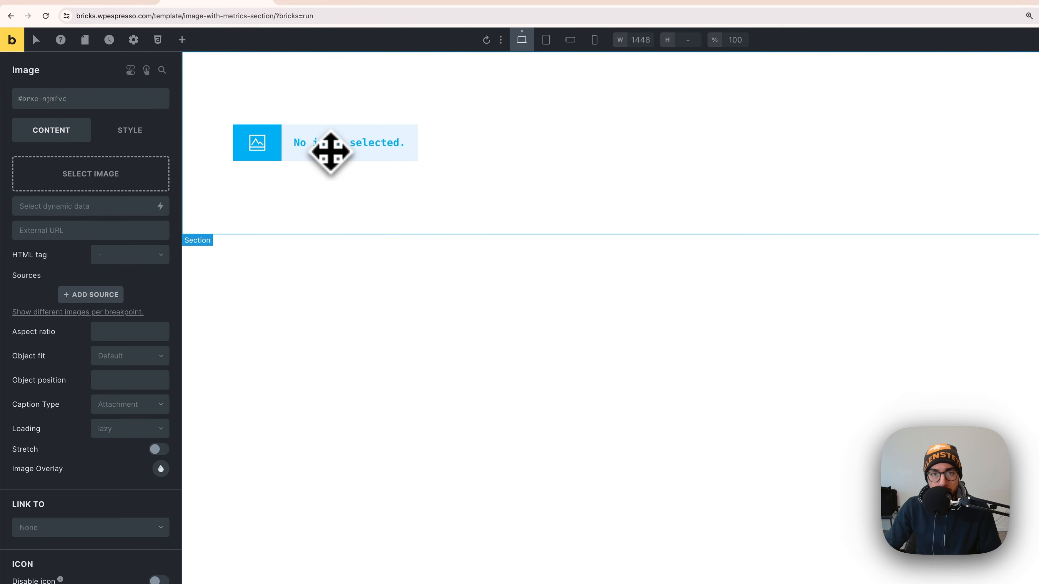
click(149, 174)
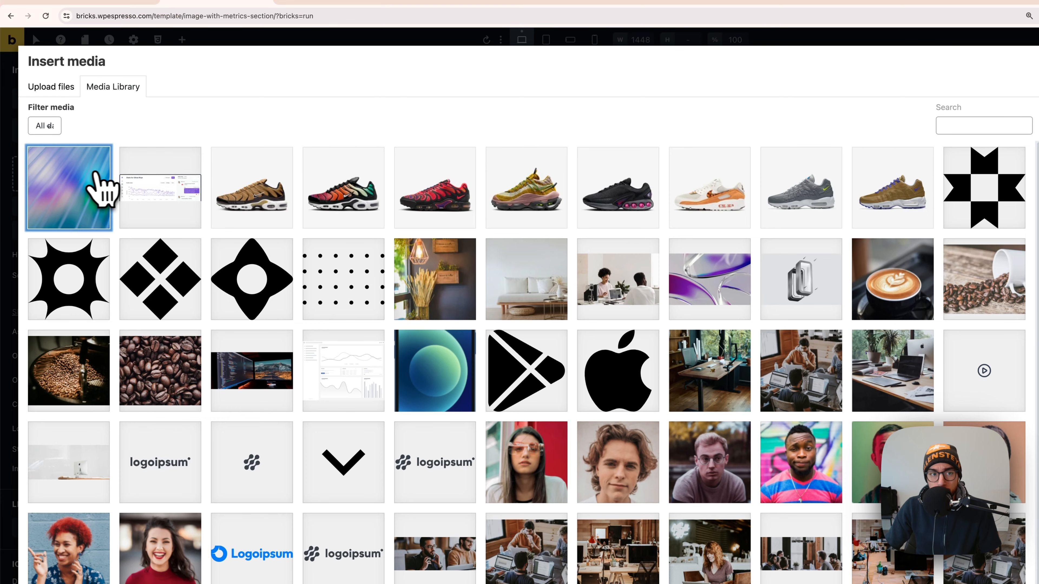
click(102, 188)
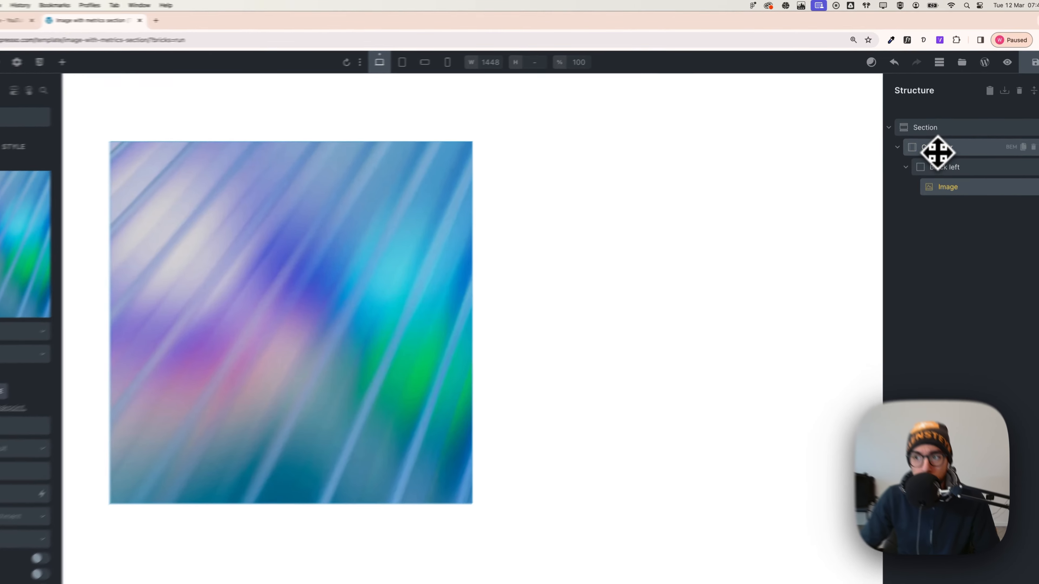
Add a second block to the container and rename it Block right
click(936, 137)
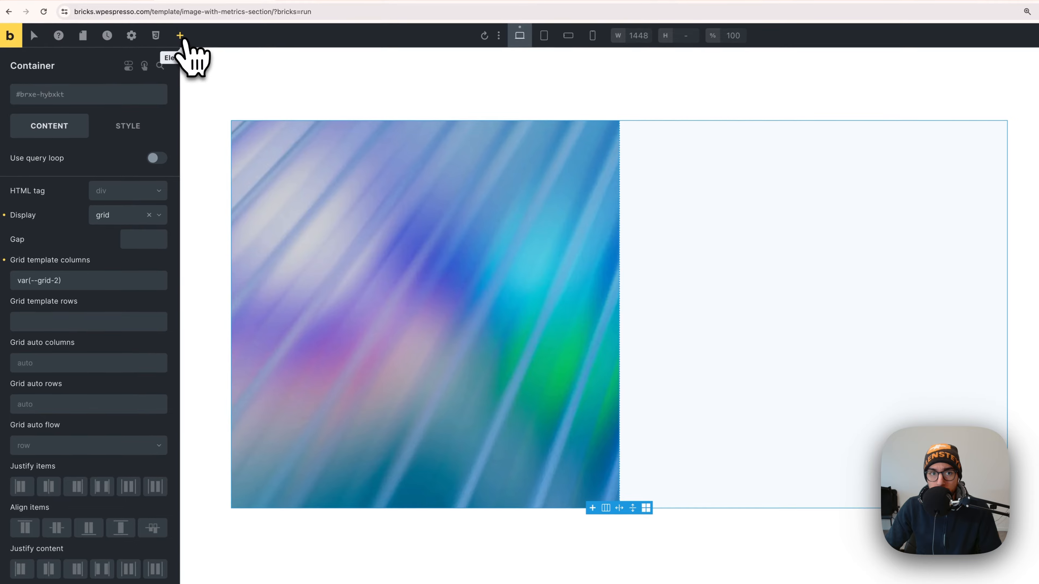
click(2, 67)
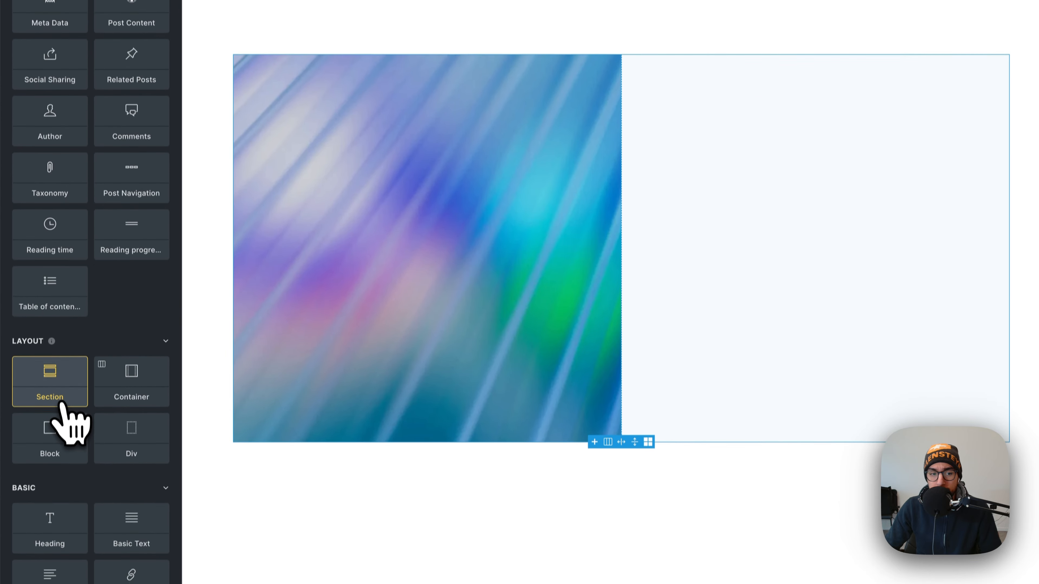
click(60, 429)
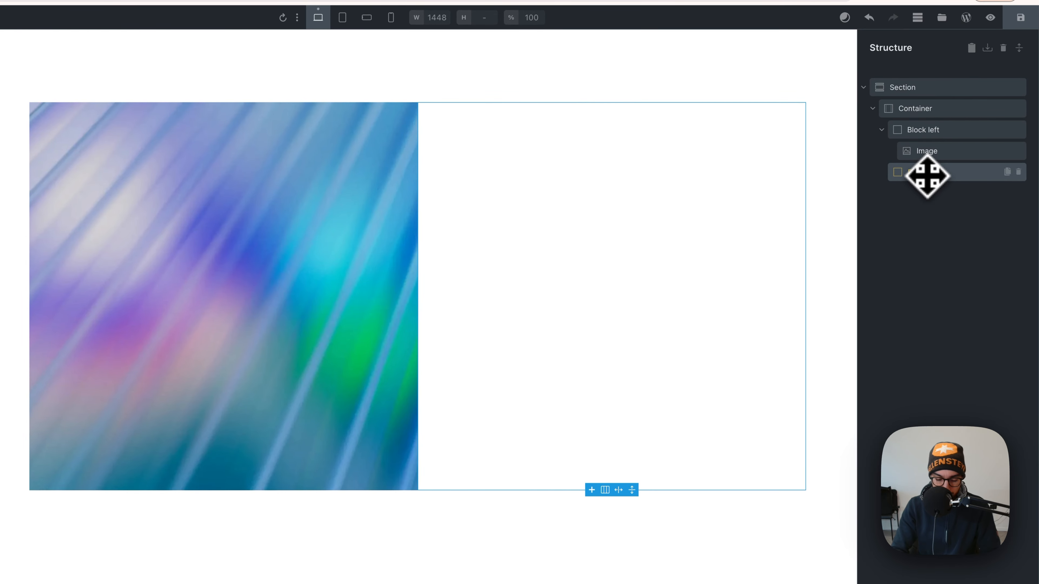
click(965, 221)
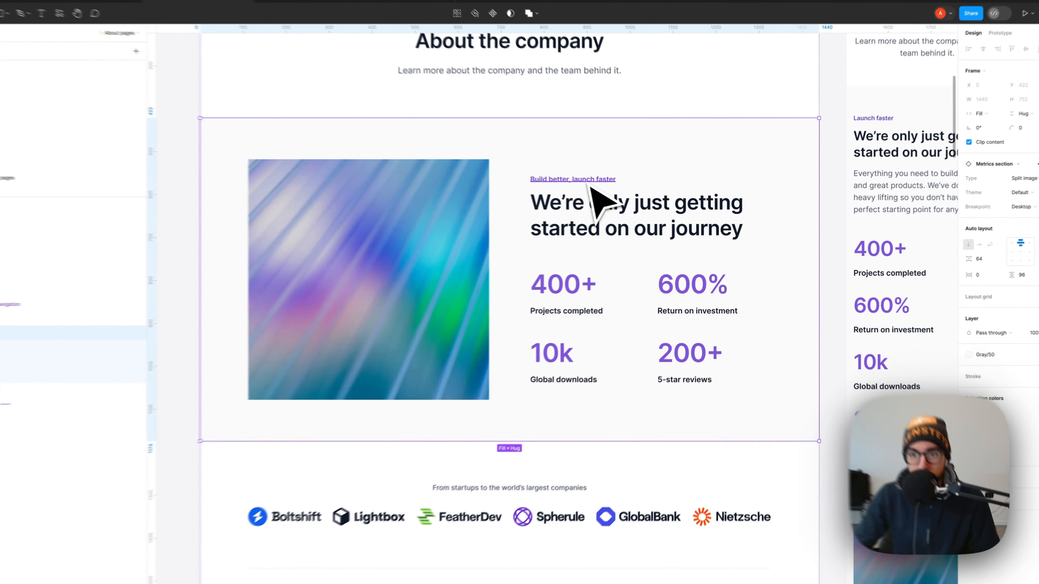
Check the subheading and heading in the Figma design, and add a div named text wrapper inside Block right in Bricks
super+click(607, 201)
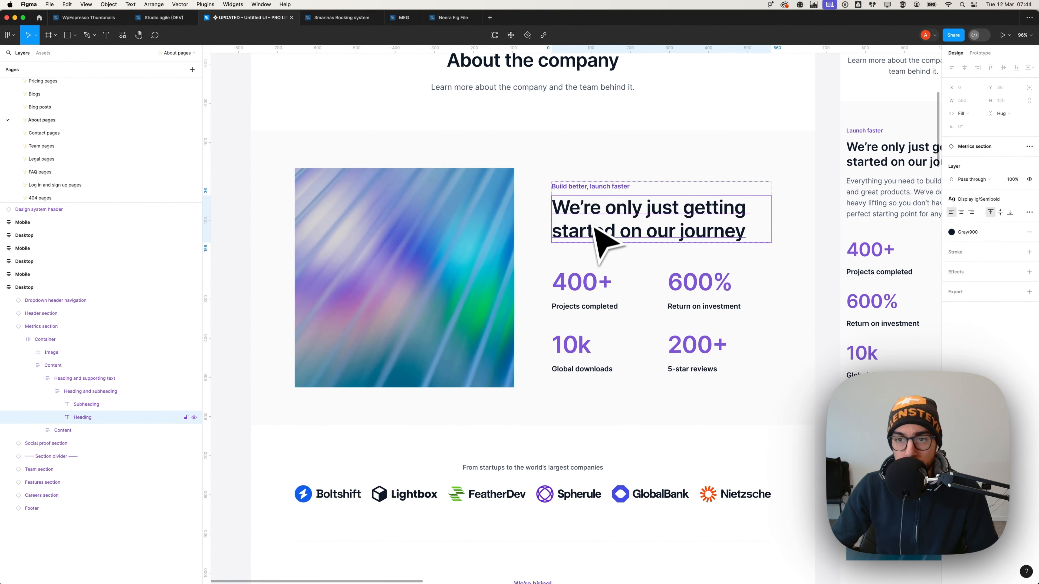
key(super+Tab)
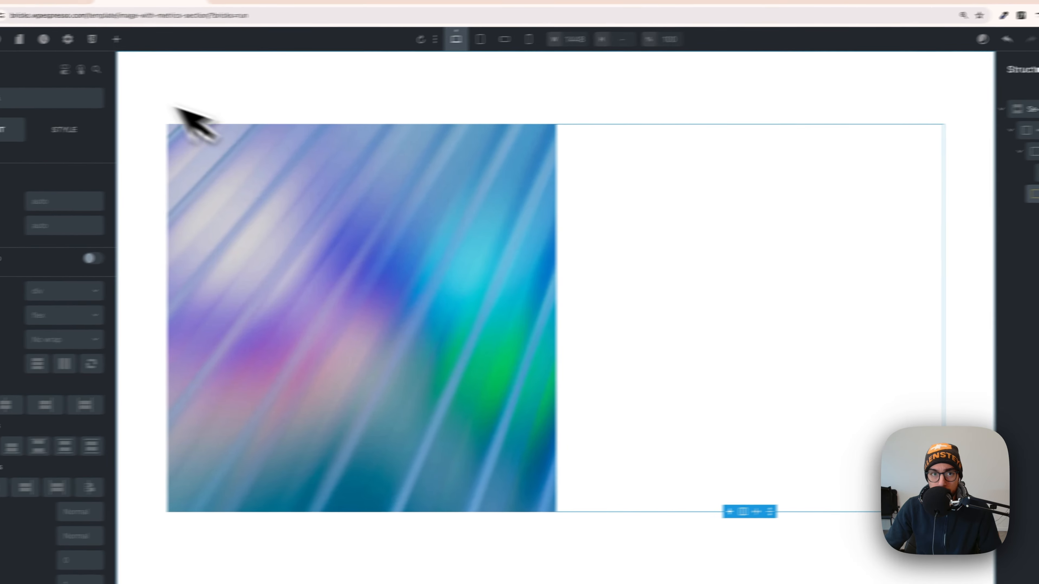
click(173, 37)
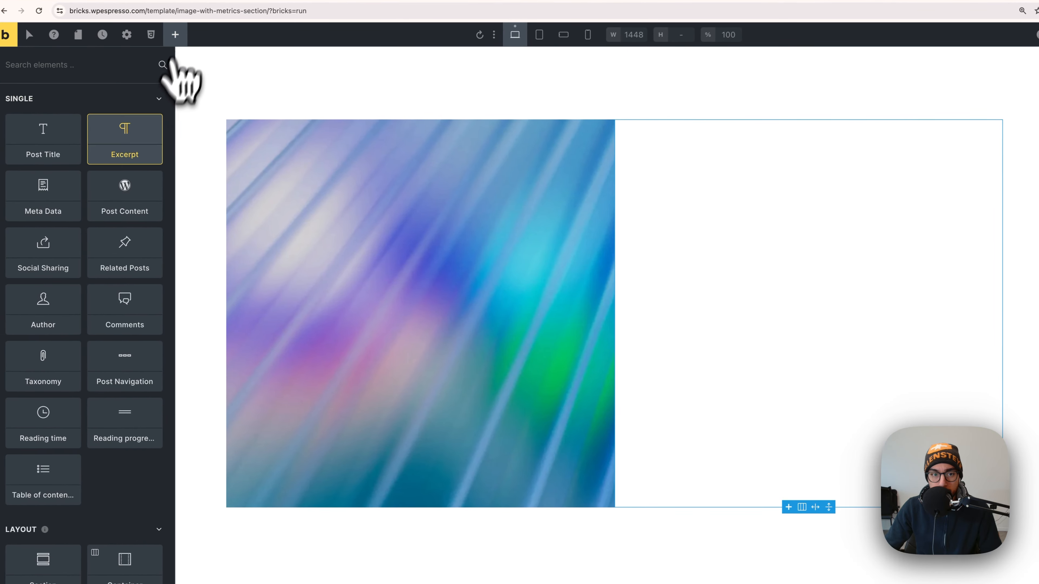
scroll(114, 421, down, 2)
scroll(123, 446, down, 3)
click(139, 470)
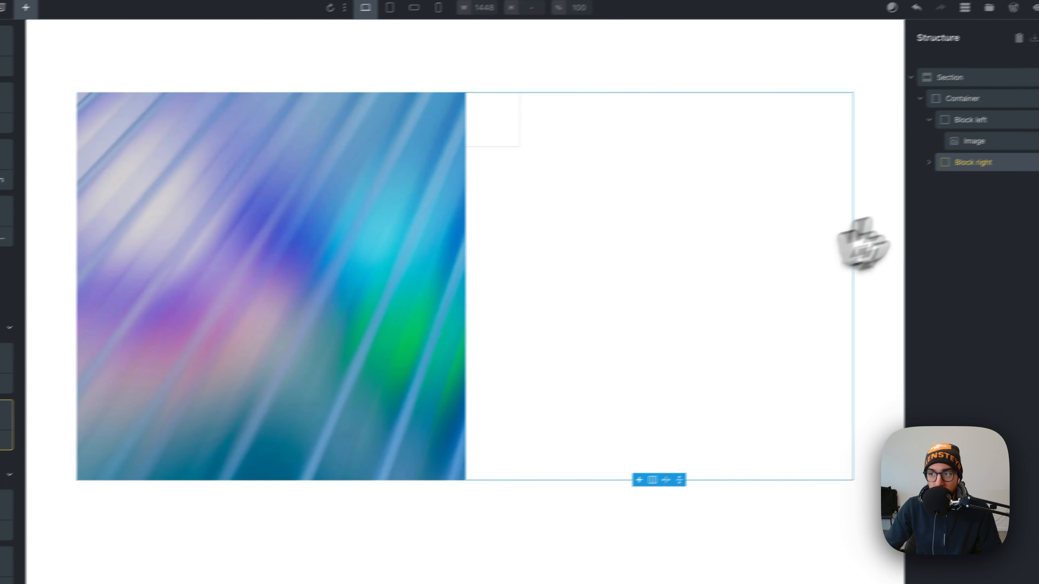
click(928, 162)
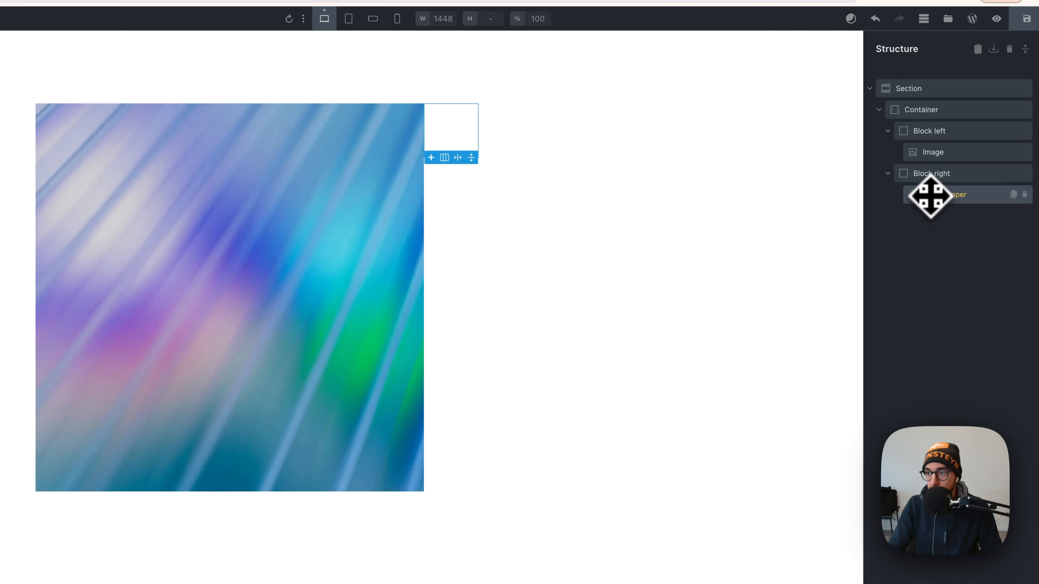
click(935, 217)
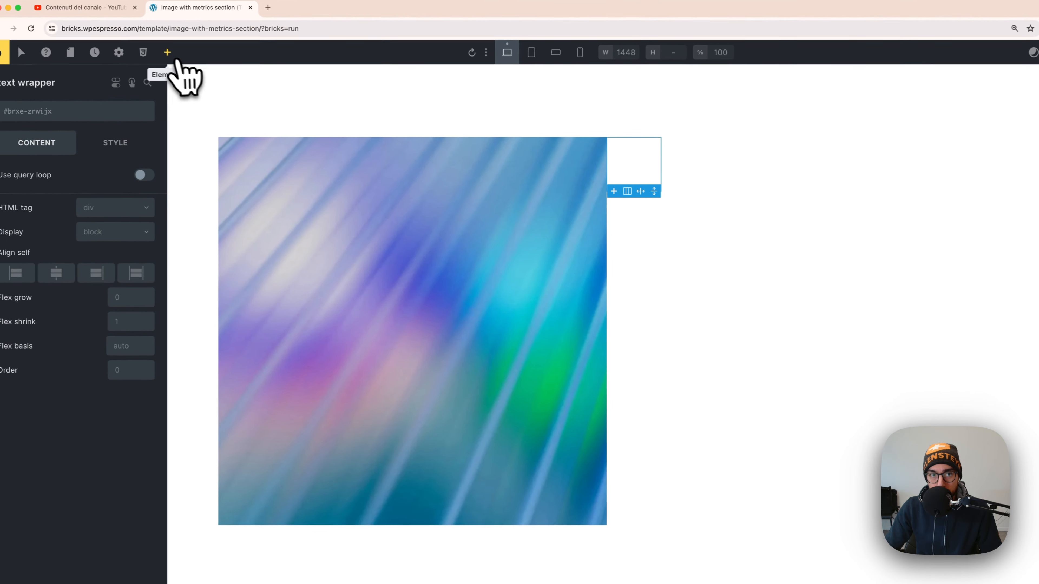
Add two Heading elements inside the text wrapper and rename them small heading and big heading
click(167, 49)
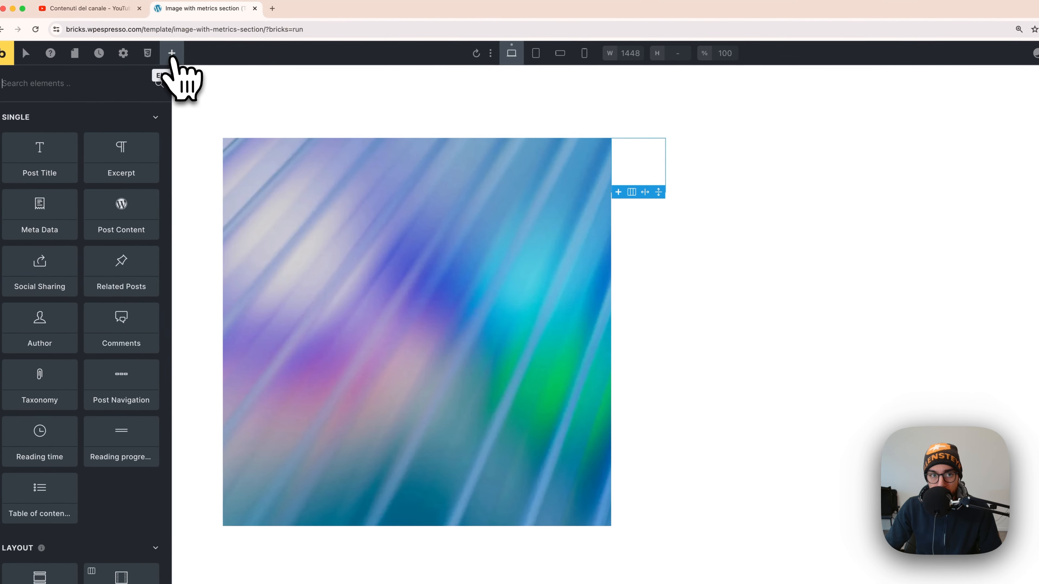
scroll(77, 360, down, 3)
scroll(79, 368, up, 3)
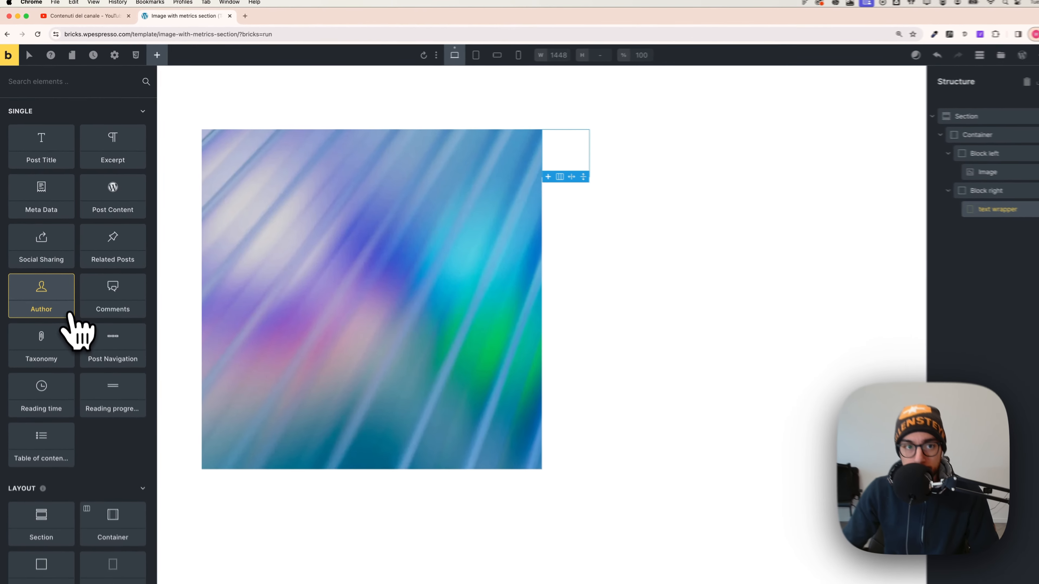
scroll(70, 268, down, 5)
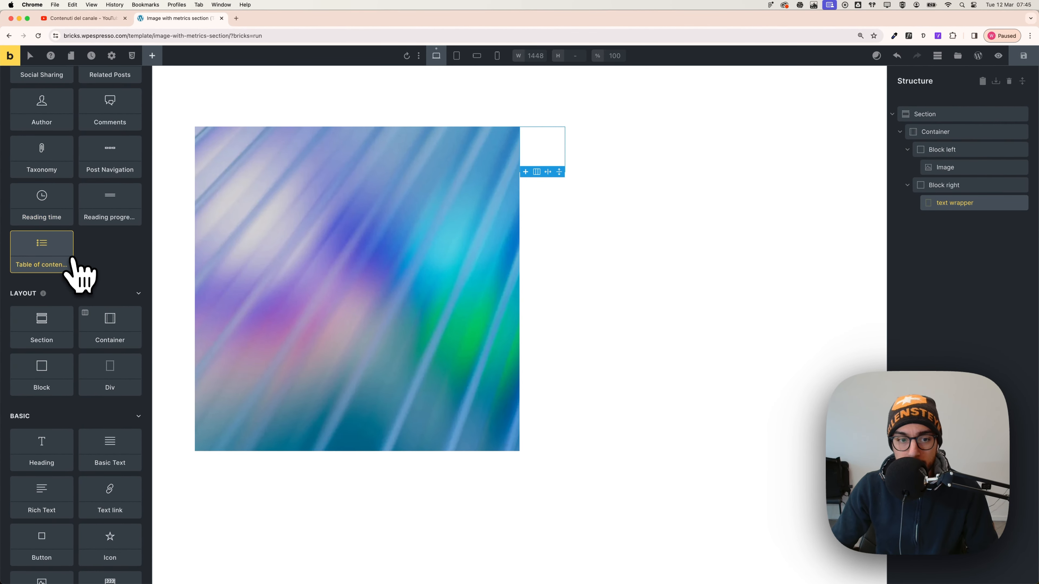
click(57, 358)
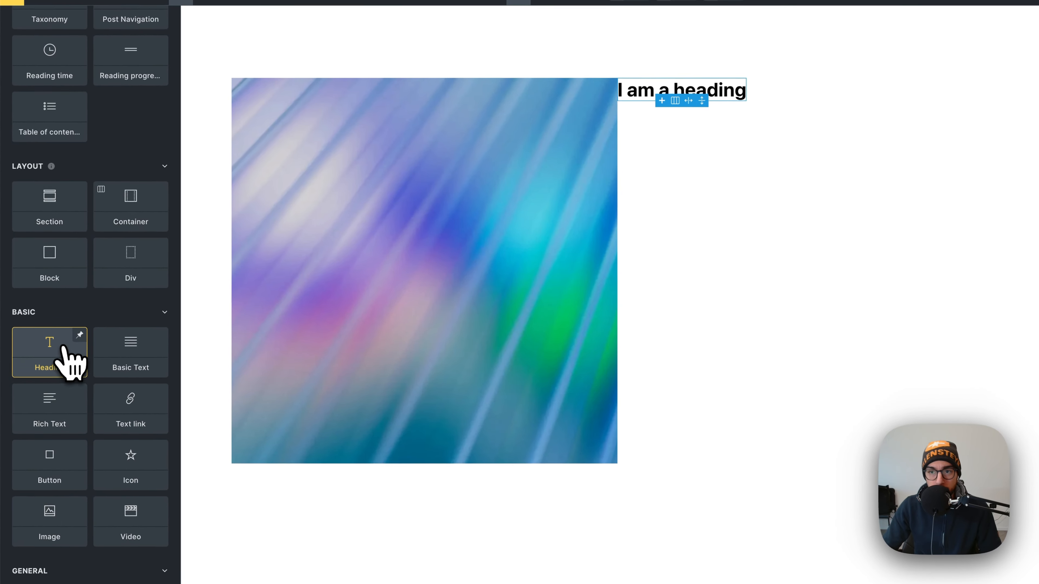
click(63, 347)
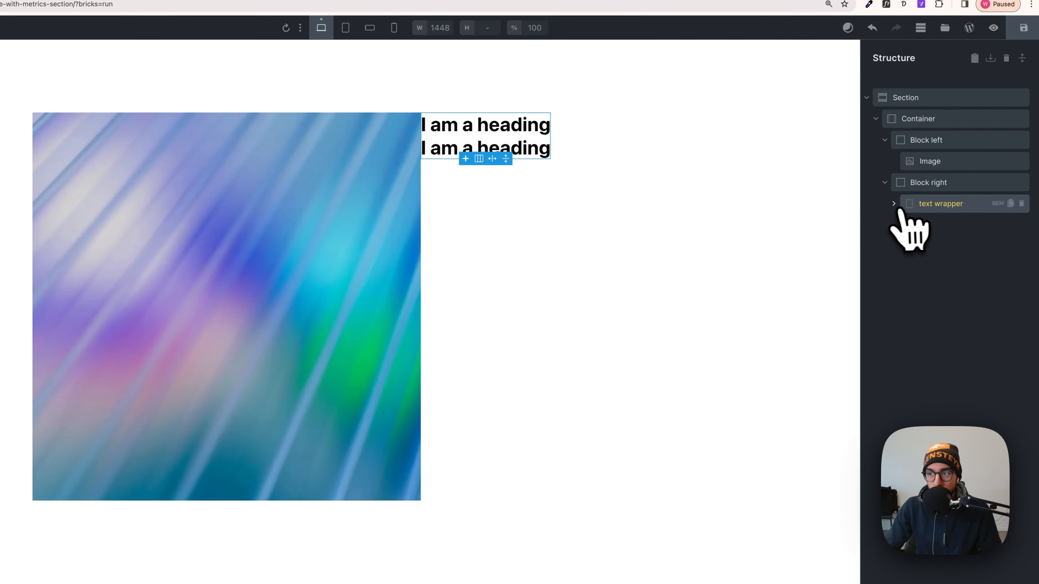
drag(937, 226, 941, 227)
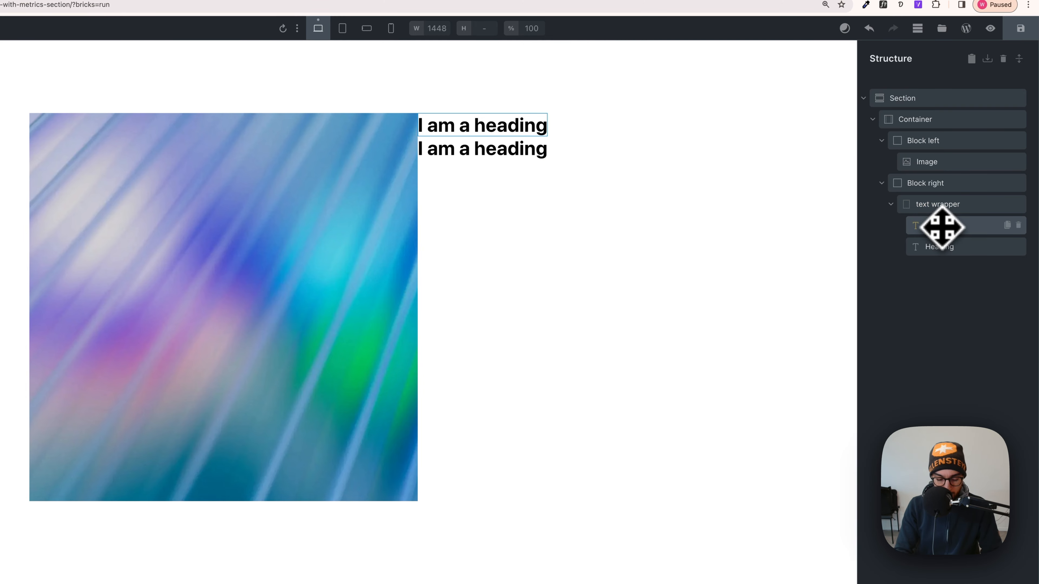
click(946, 248)
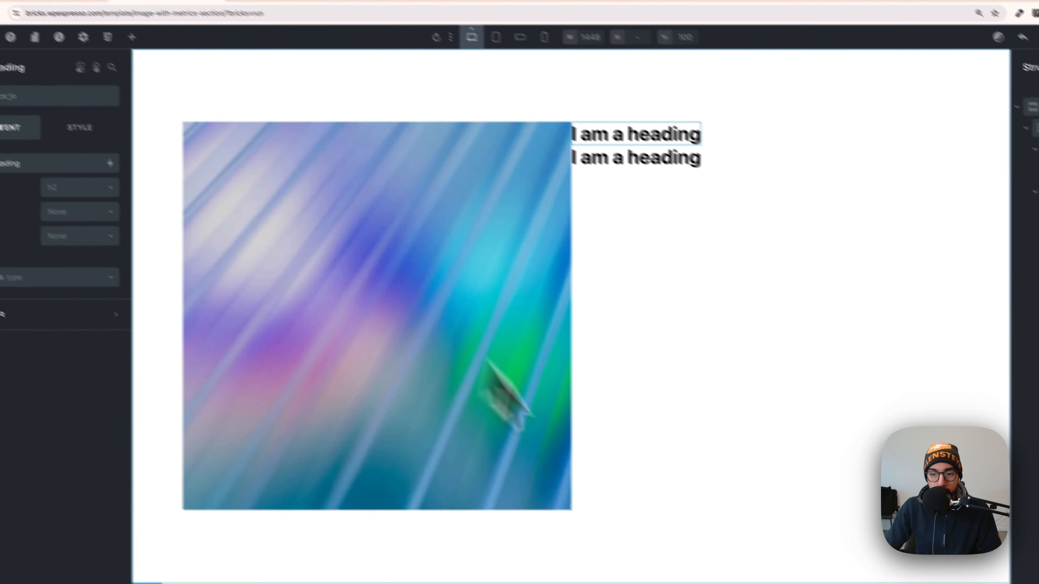
Set the small heading's text to "Build better, launch faster", matching the subheading in the Figma design
key(super+Tab)
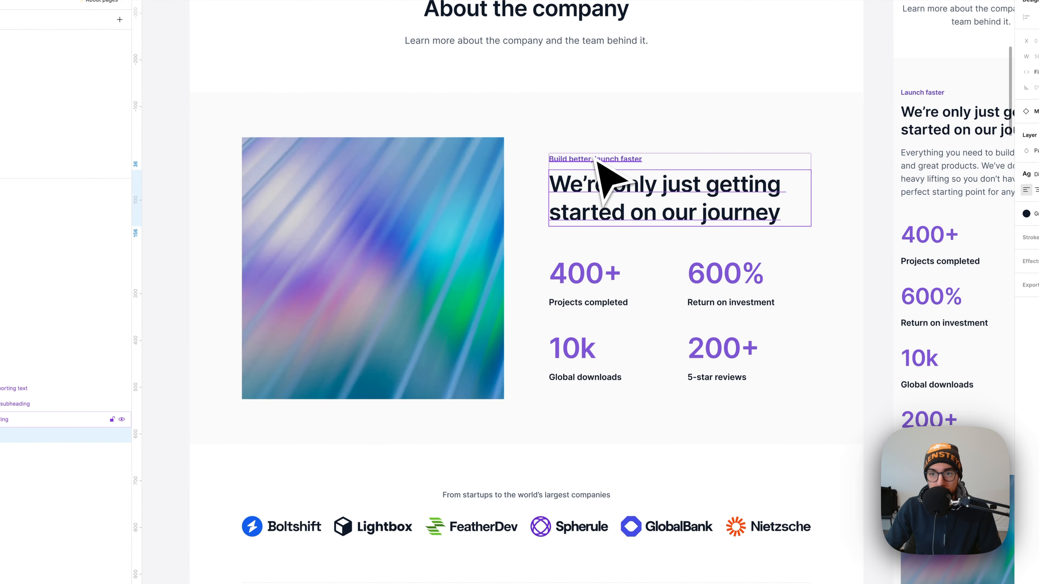
key(super+Tab)
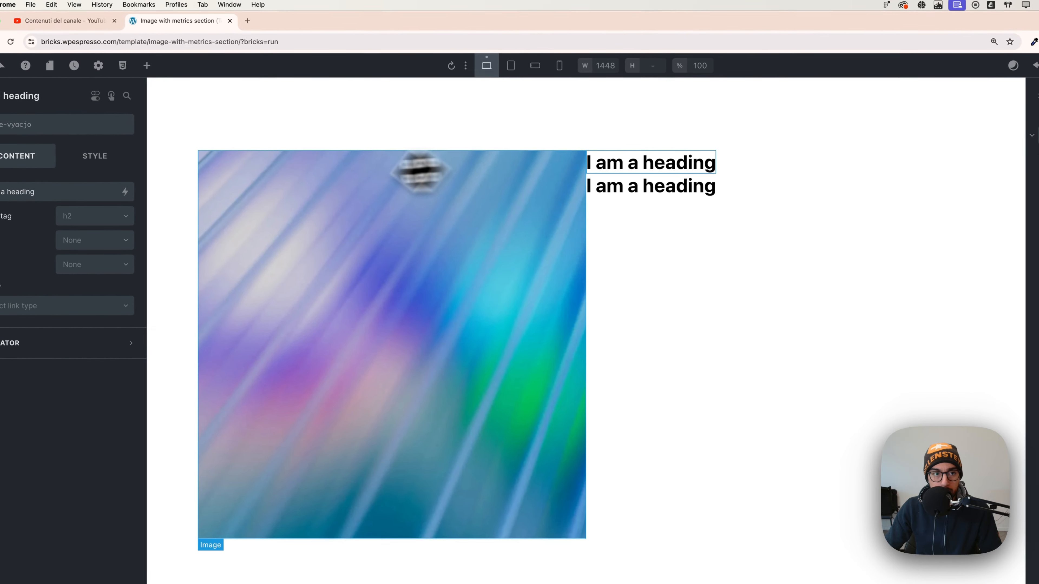
triple_click(45, 194)
text(Build better, launch faster)
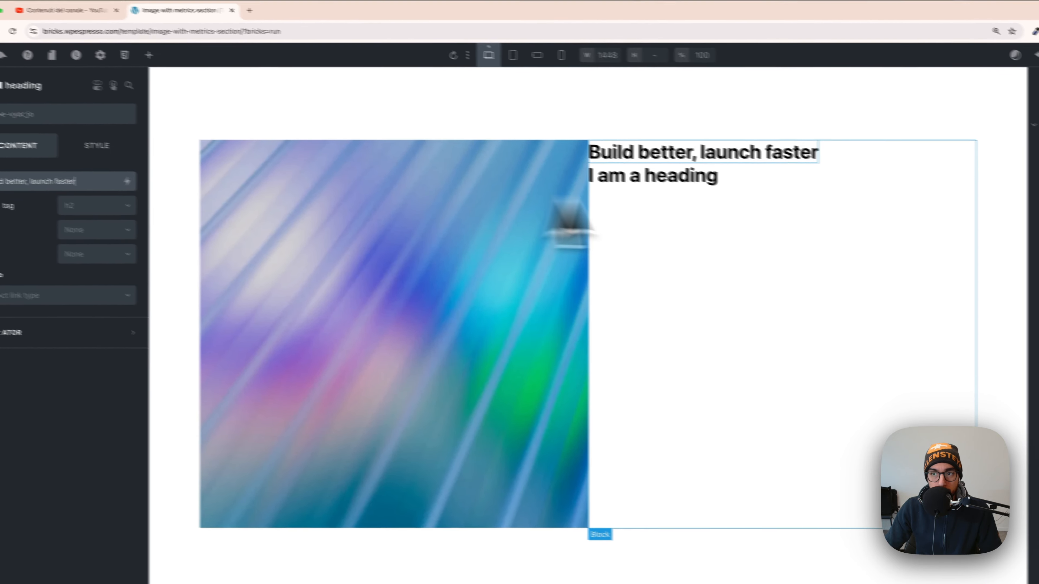
Copy "We're only just getting started on our journey" from the Figma design and use it as the big heading's text in Bricks
key(super+Tab)
double_click(658, 231)
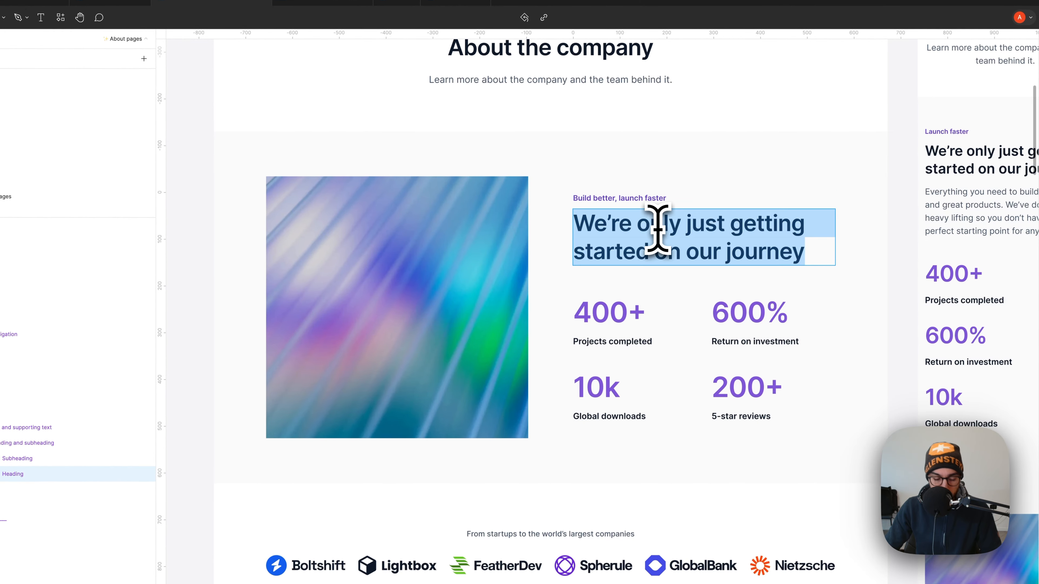
key(super+c)
key(super+Tab)
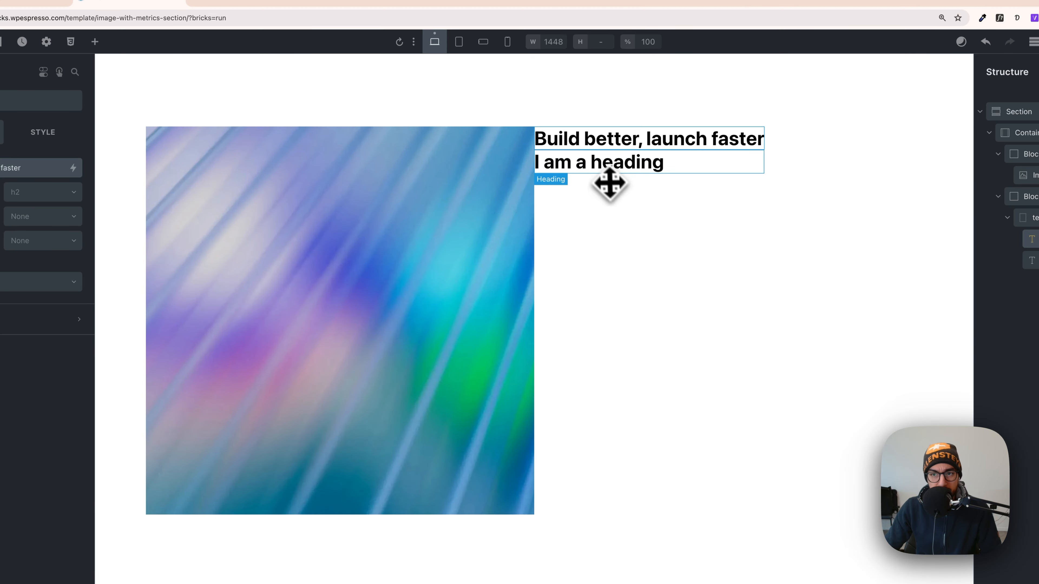
click(608, 174)
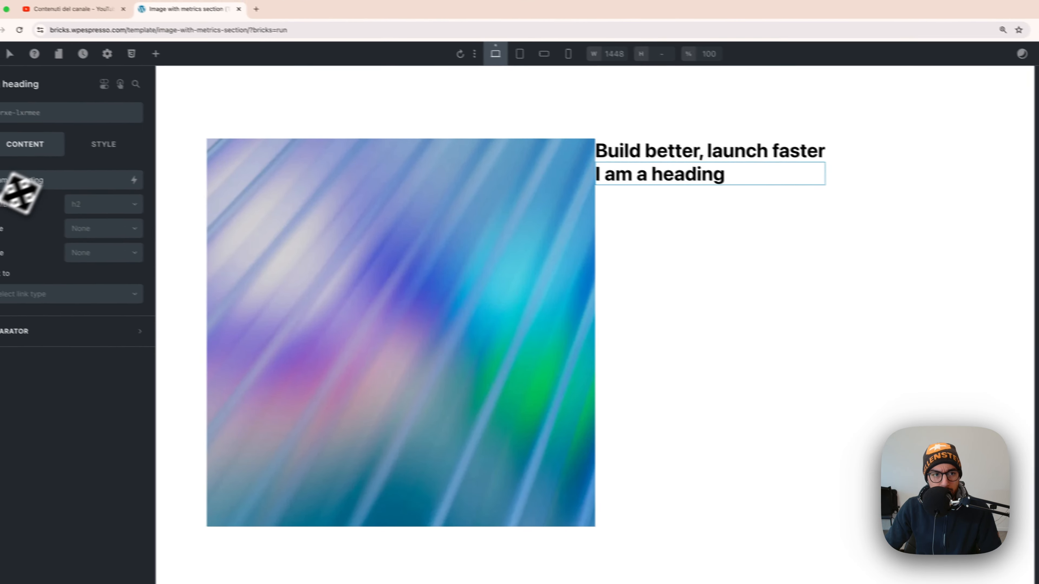
triple_click(49, 180)
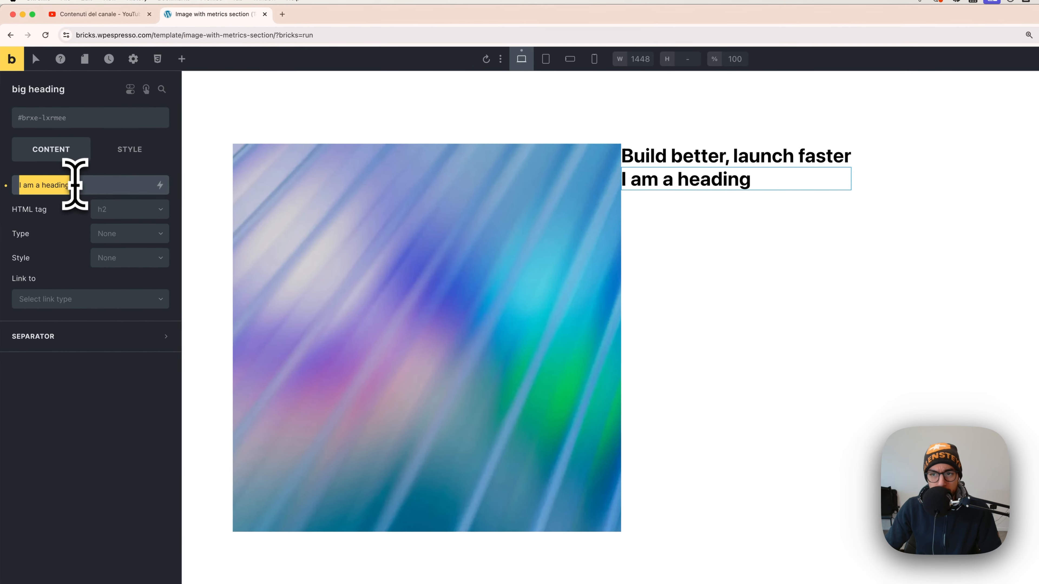
key(super+v)
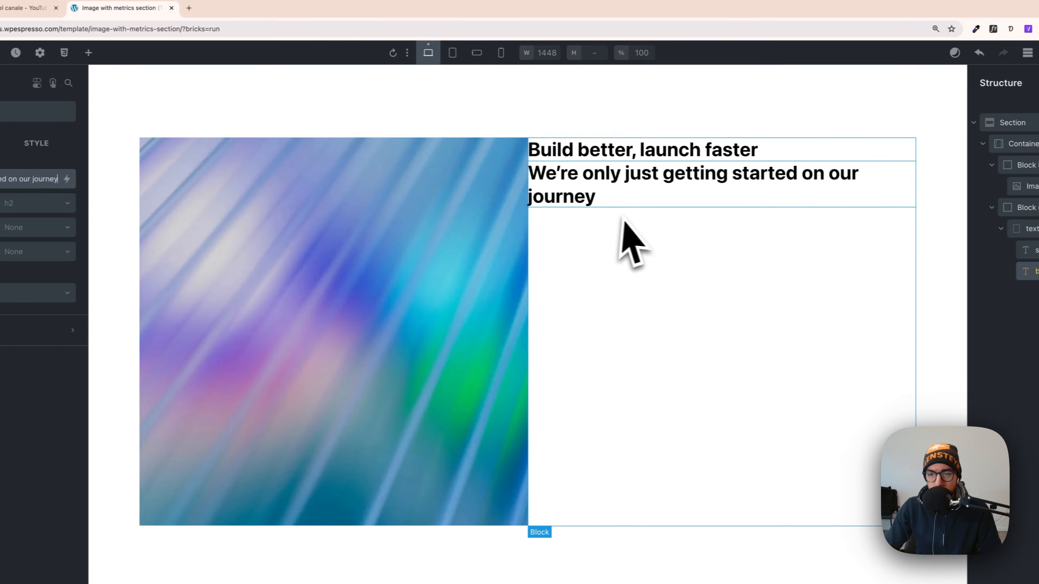
Examine the metrics layout beneath the heading in the Figma design and return to the Bricks builder in Chrome
key(super+Tab)
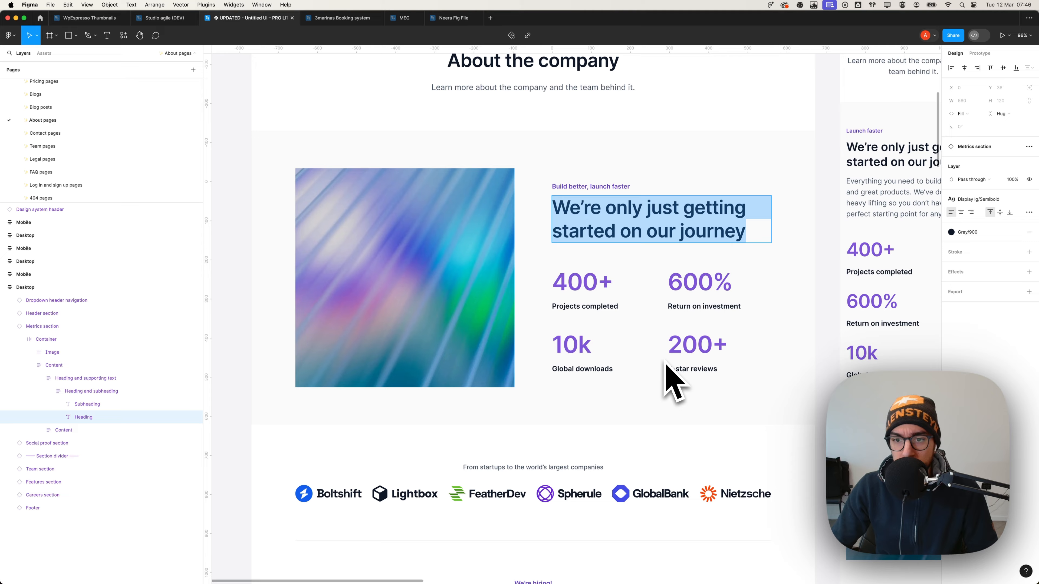
key(super+Tab)
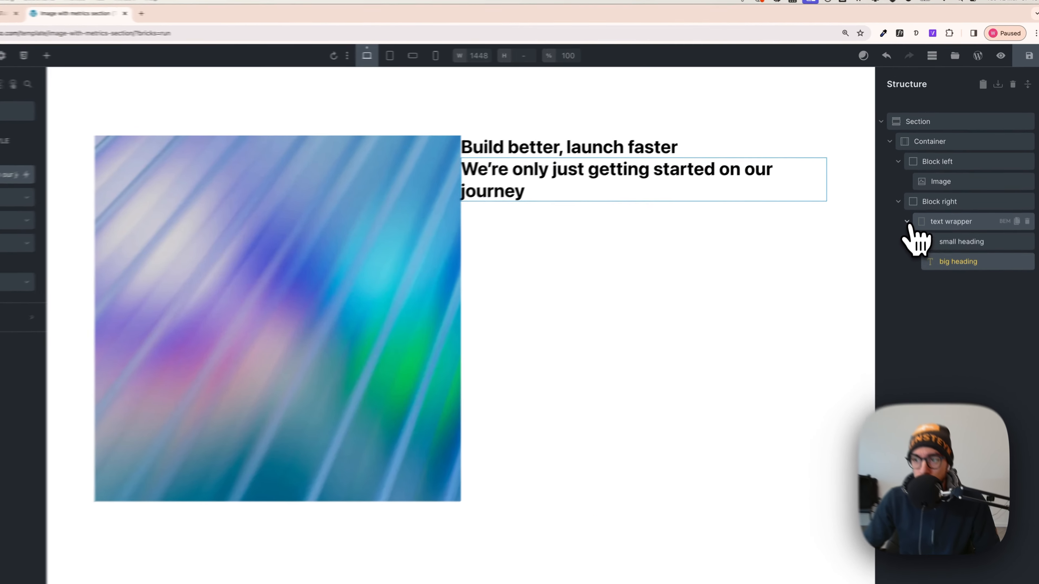
Add a Div element inside Block right, beneath the text wrapper
click(915, 203)
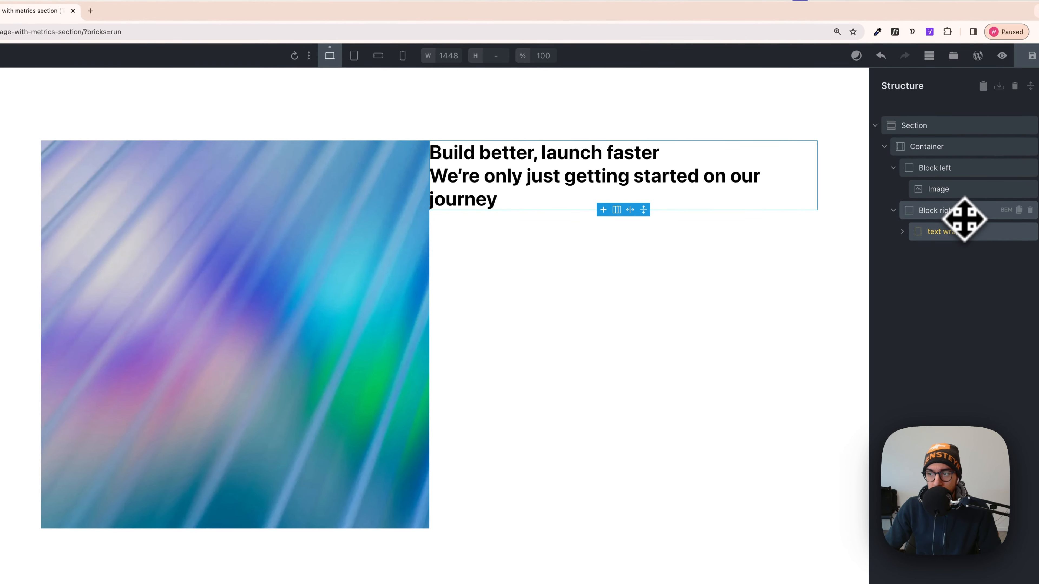
click(944, 212)
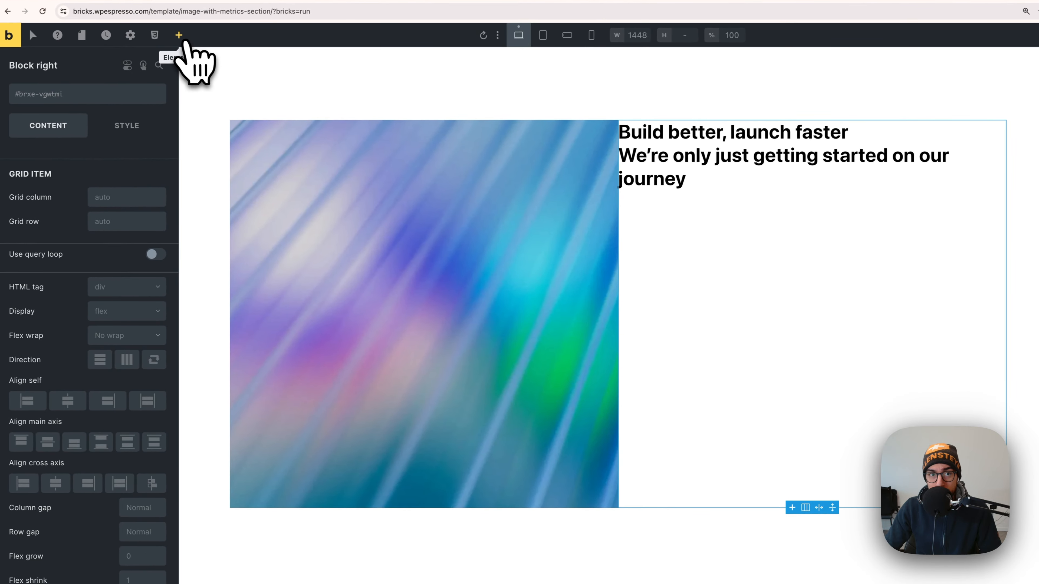
click(181, 35)
scroll(62, 327, down, 3)
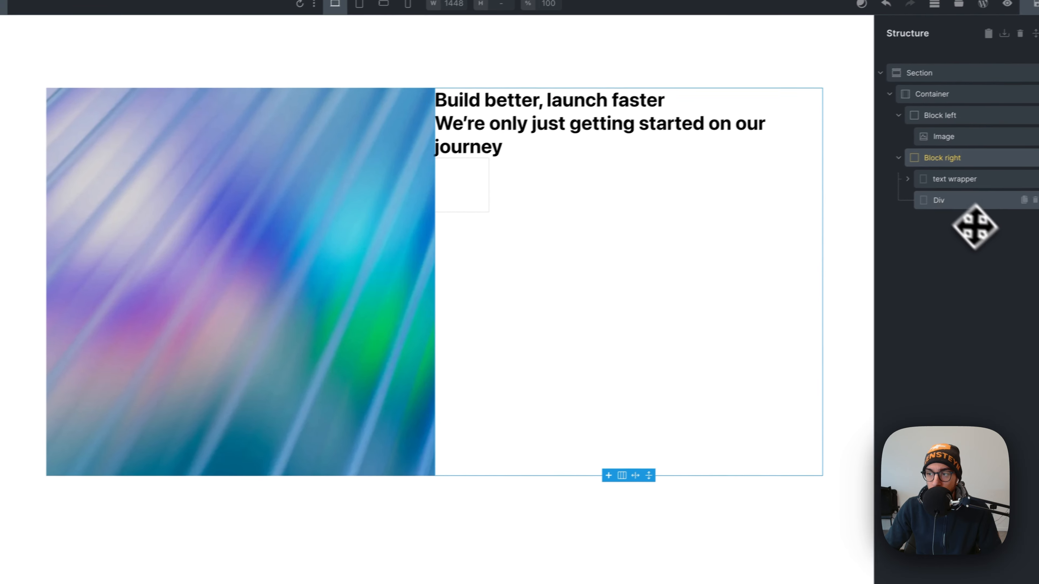
Rename the new Div inside Block right as counters grid
click(939, 210)
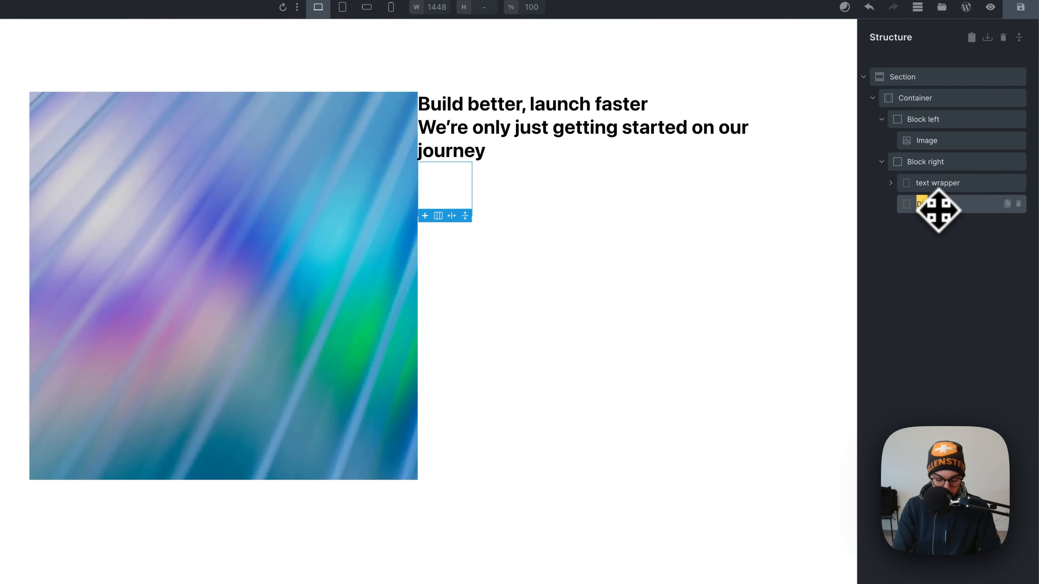
text(counters wr)
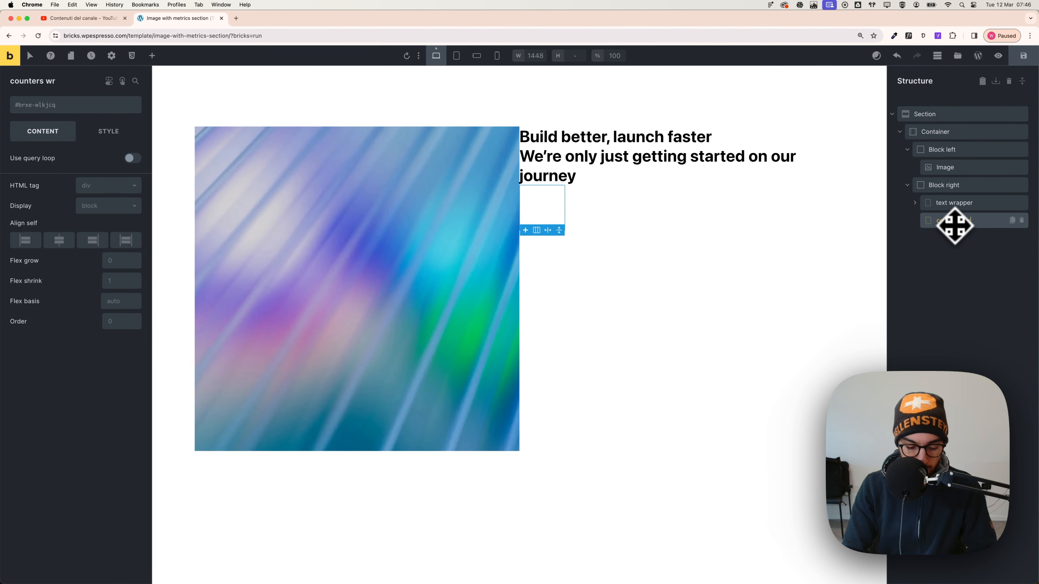
text(apper)
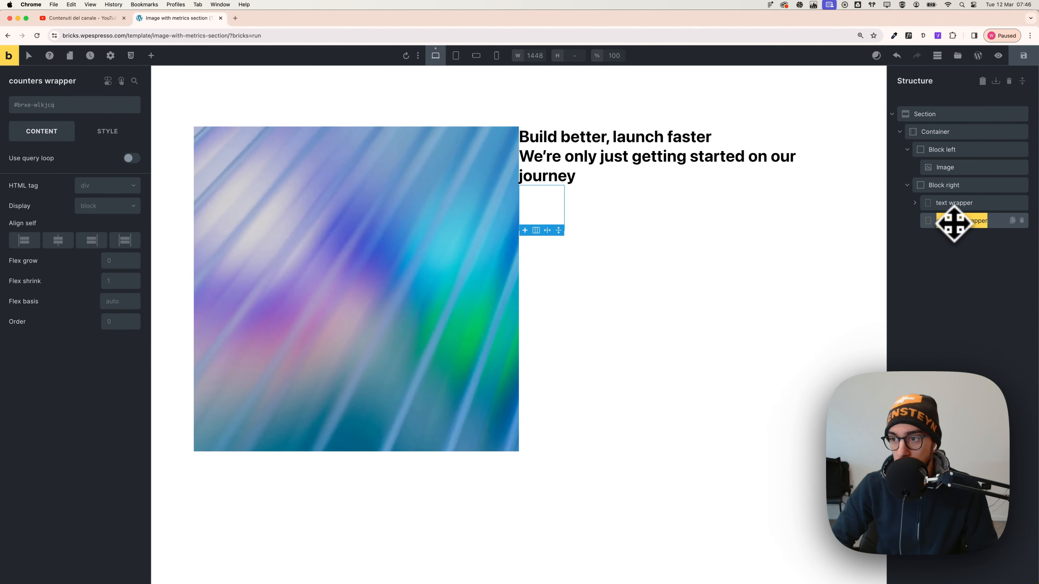
key(BackSpace)
key(BackSpace)
key(BackSpace)
key(BackSpace)
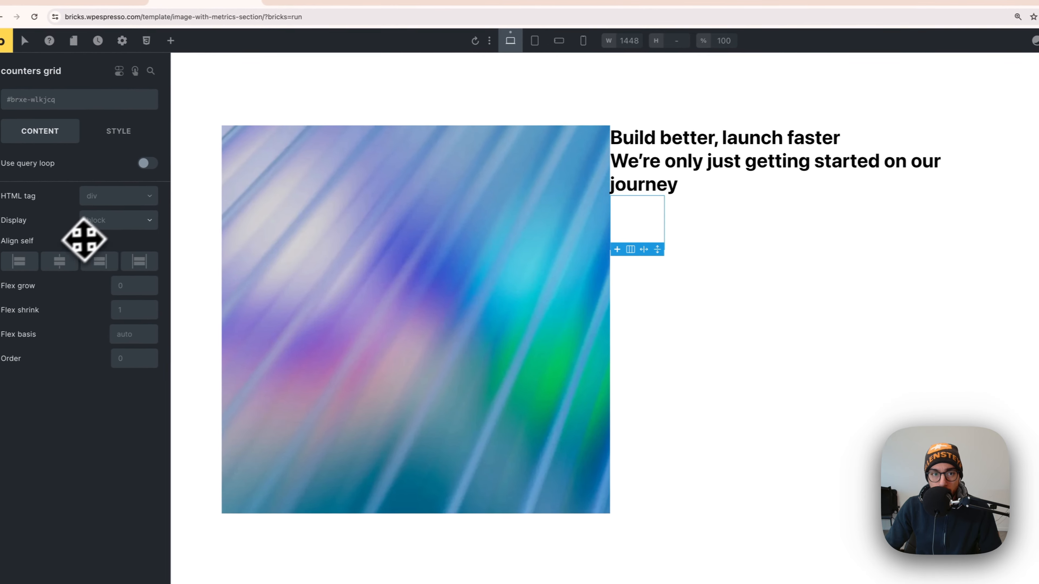
Set the counters grid's display to grid, with var(--grid-2) for both its template columns and template rows
click(123, 220)
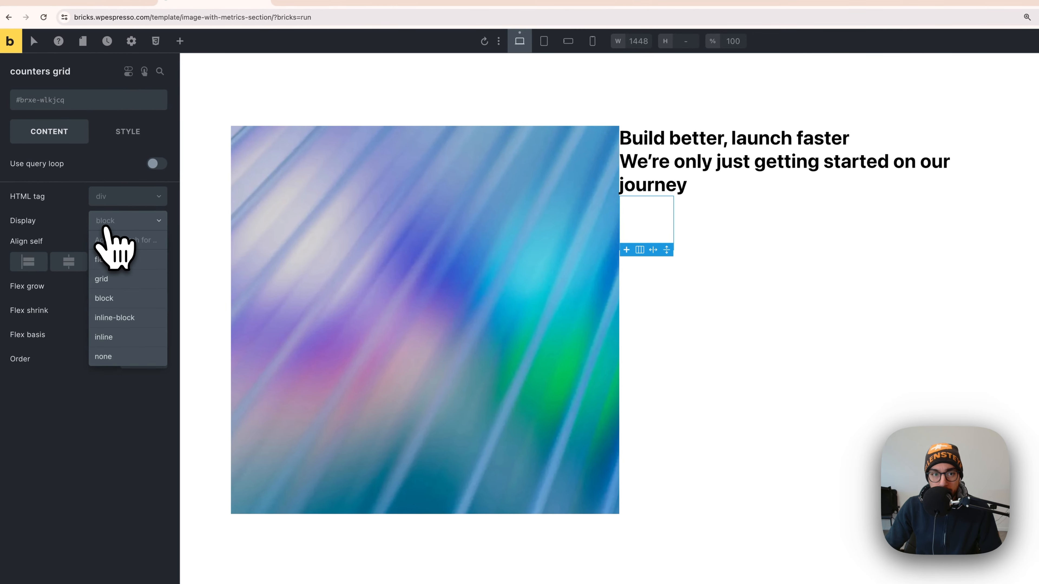
click(118, 283)
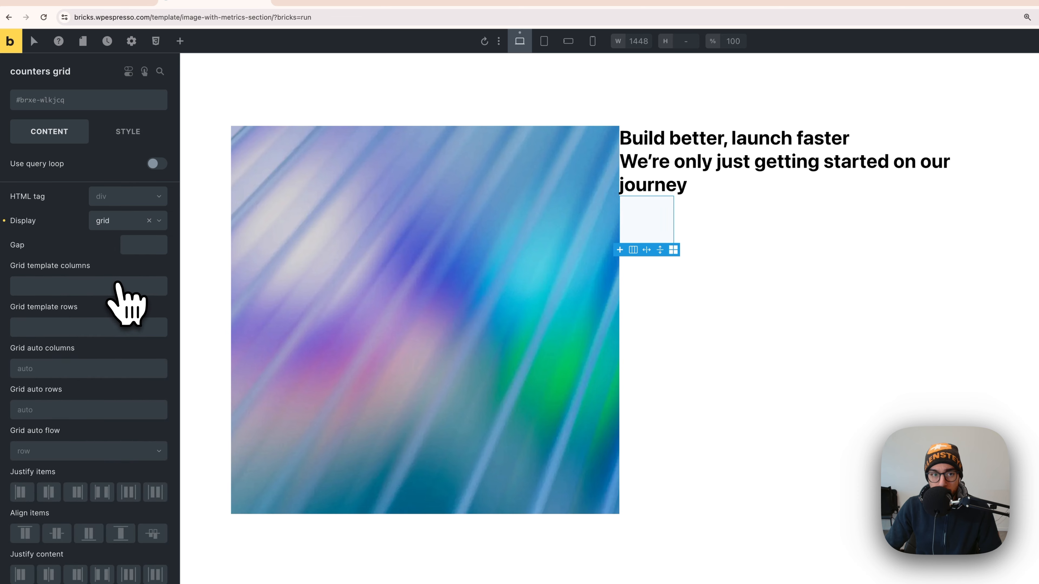
click(100, 286)
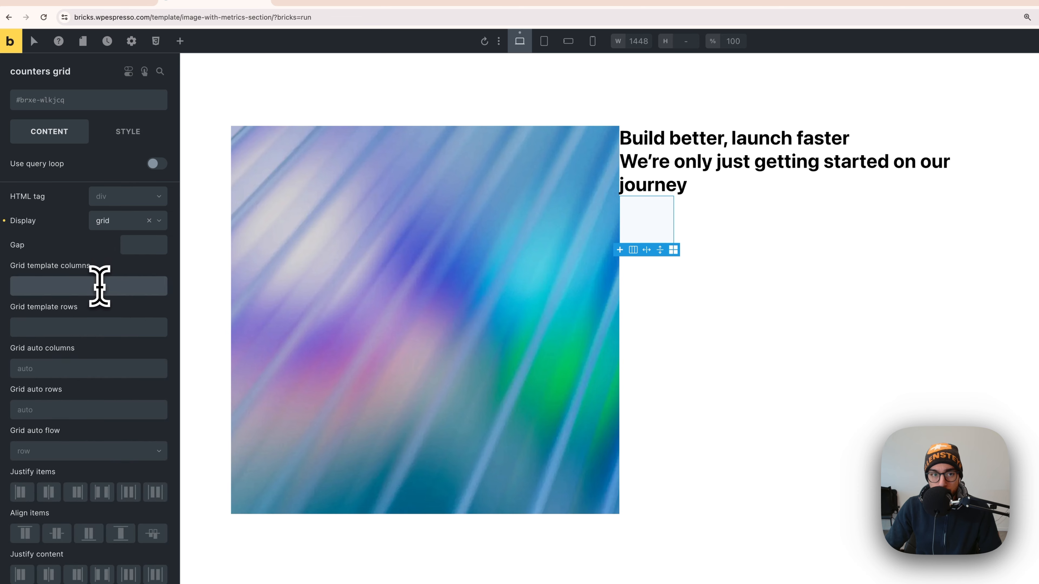
right_click(100, 286)
click(99, 133)
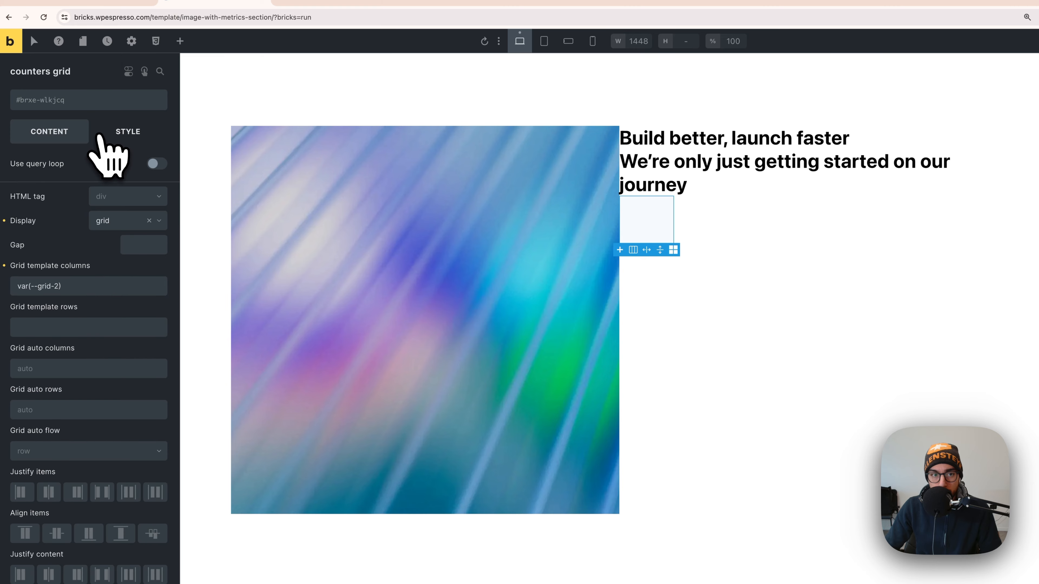
click(77, 325)
right_click(77, 328)
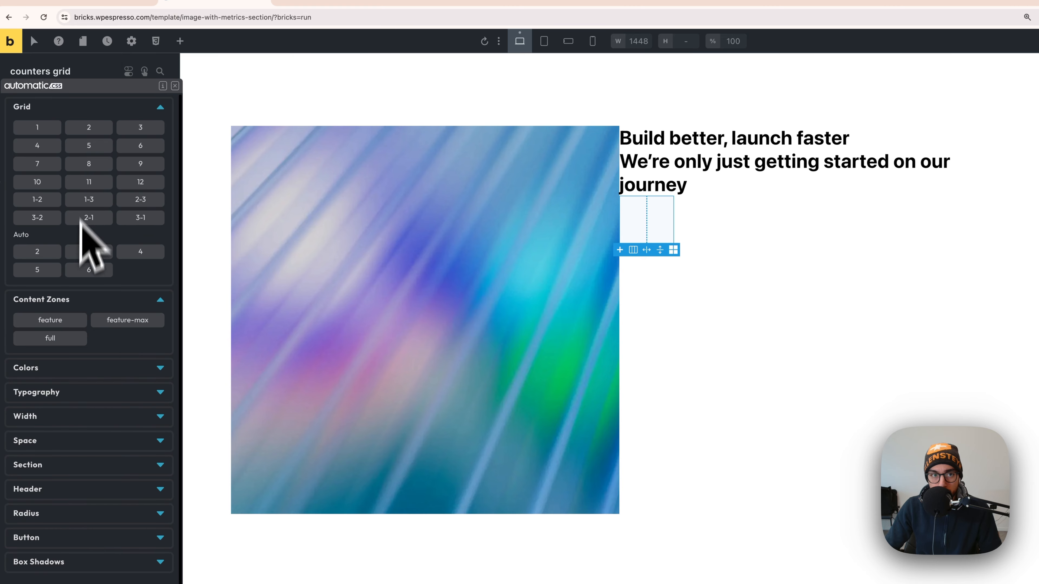
click(90, 139)
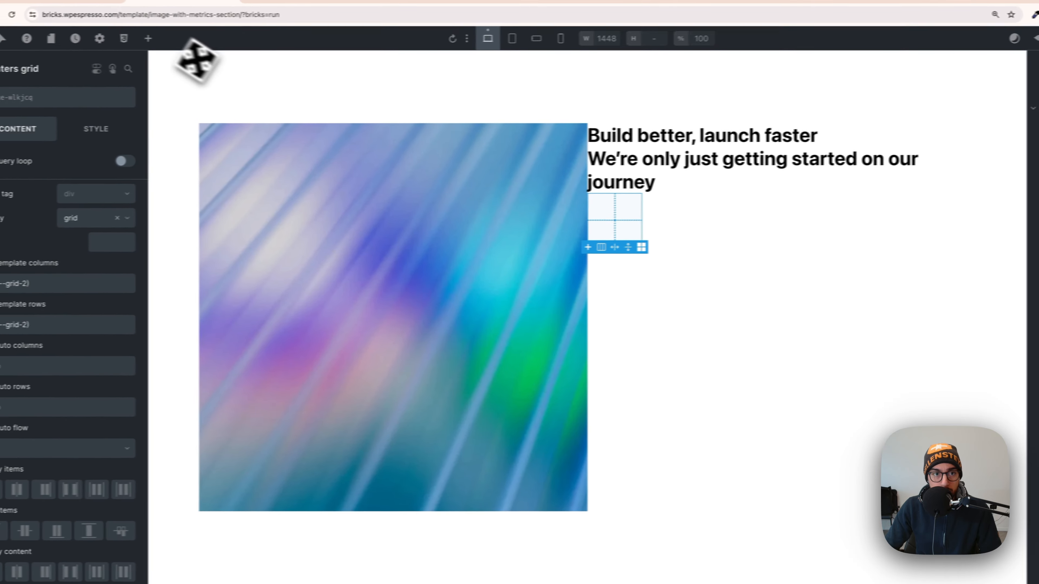
Add a Div inside the counters grid and rename it counter item
click(172, 38)
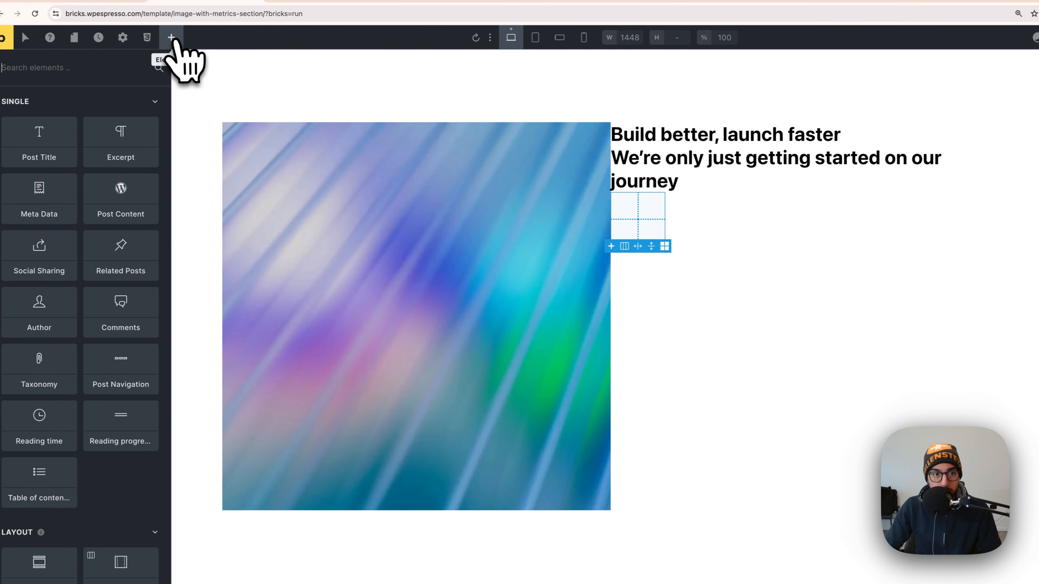
scroll(112, 360, down, 5)
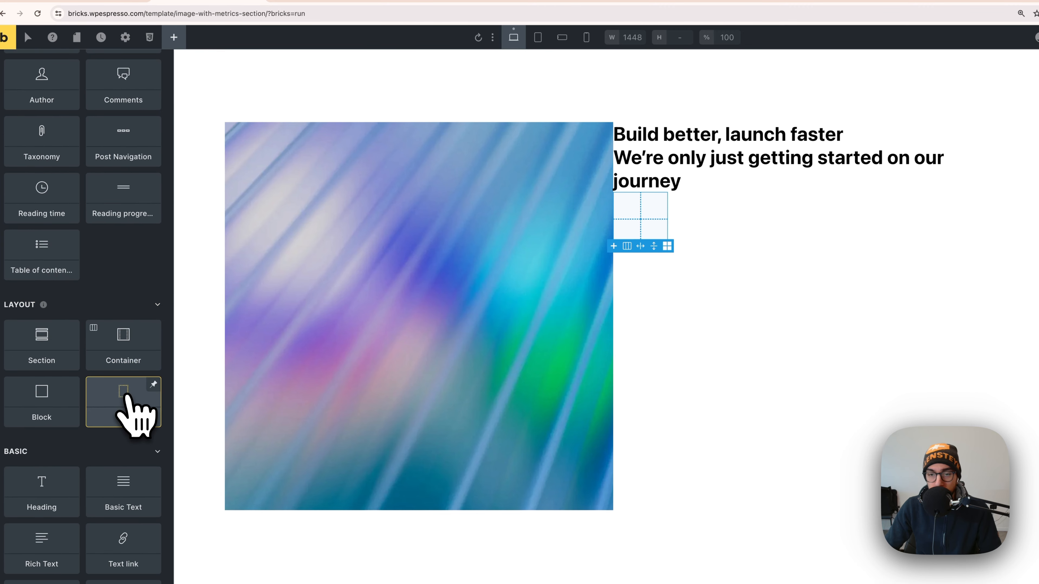
click(126, 401)
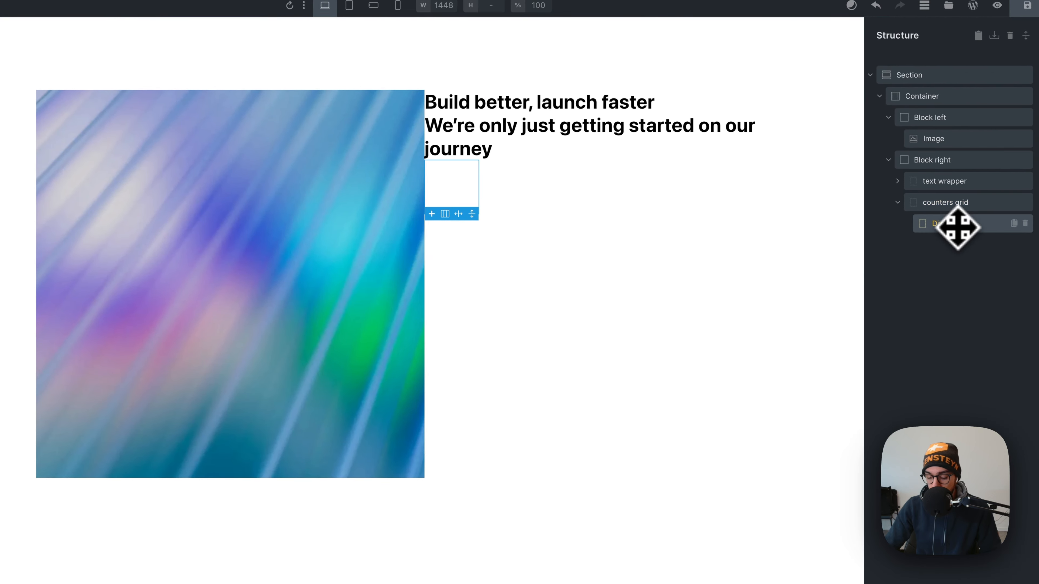
text(counter)
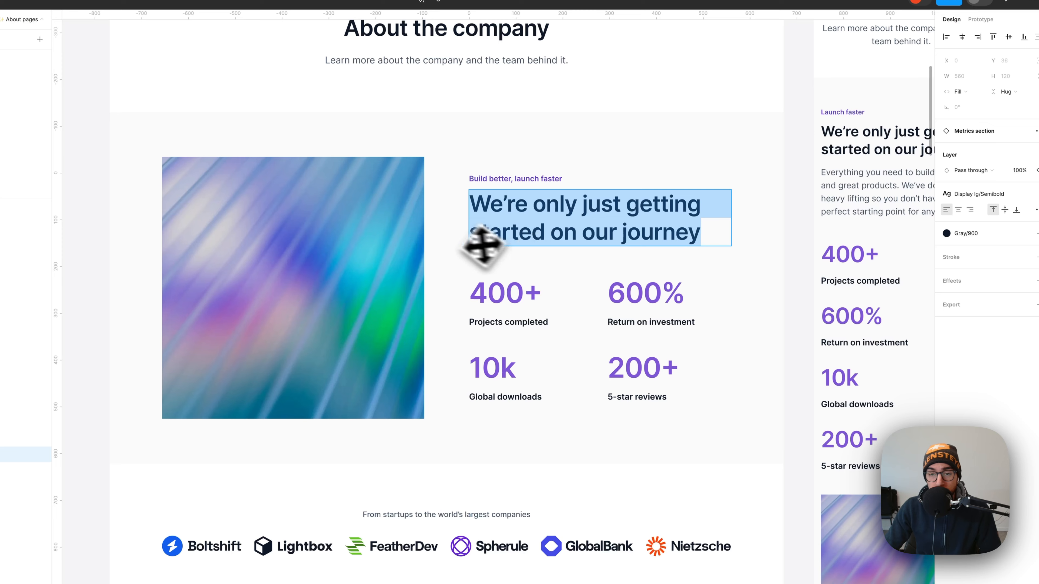
Check the 400+ metric in Figma and add a Counter element inside the counter item, counting to 400 with the suffix +
click(504, 295)
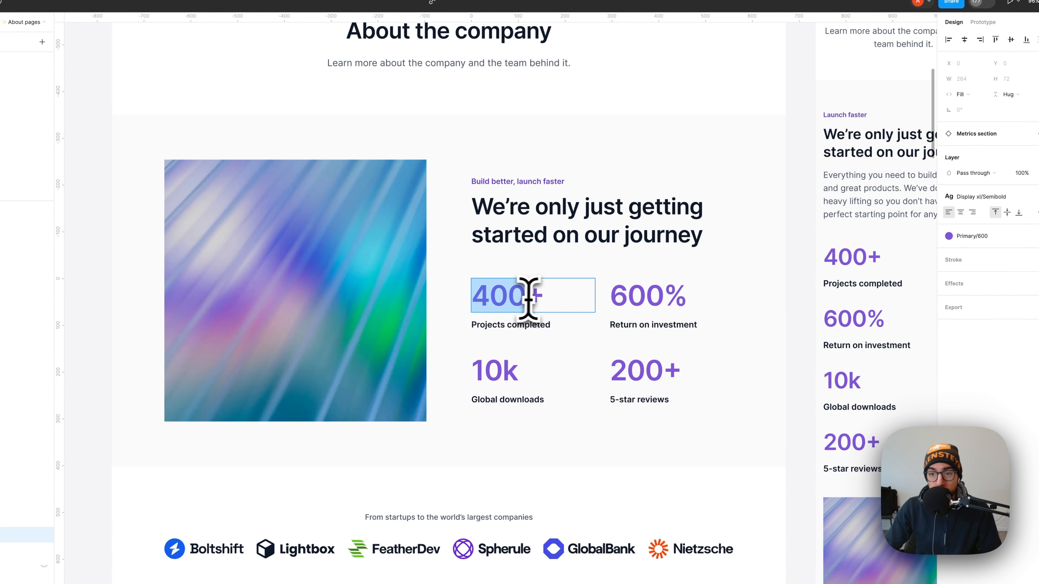
drag(545, 296, 485, 295)
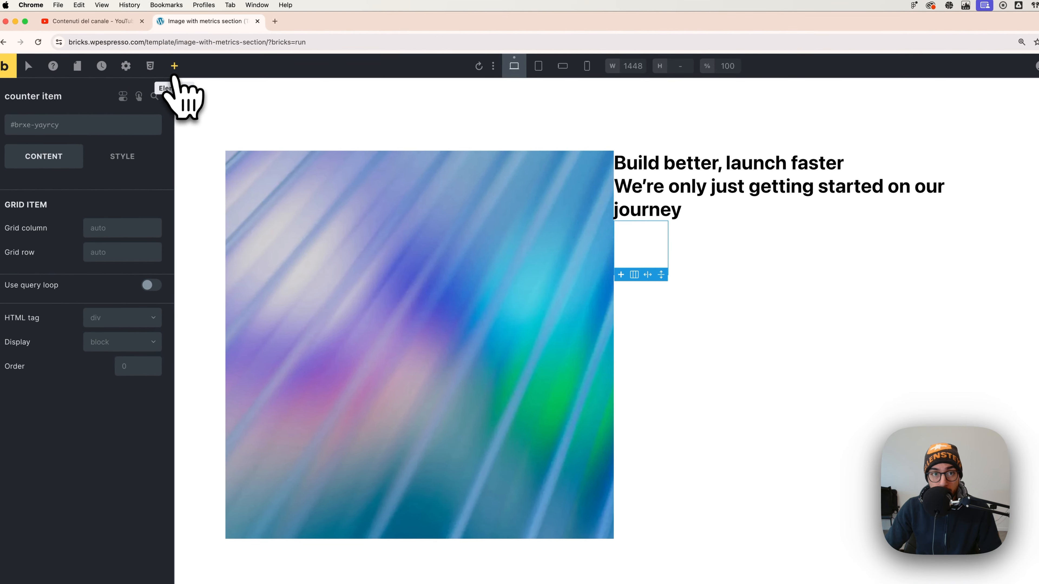
click(174, 67)
text(coun)
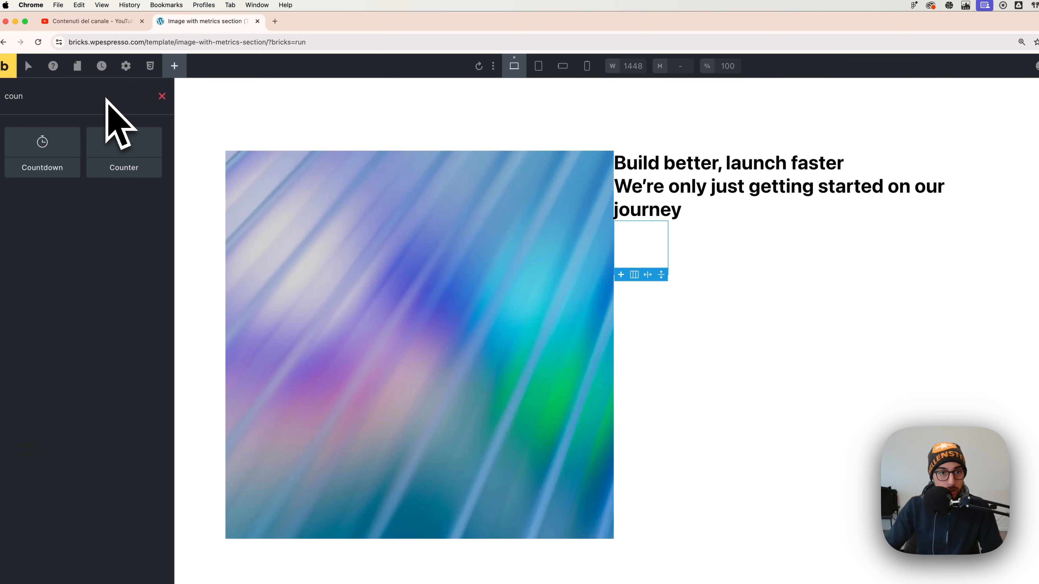
click(128, 166)
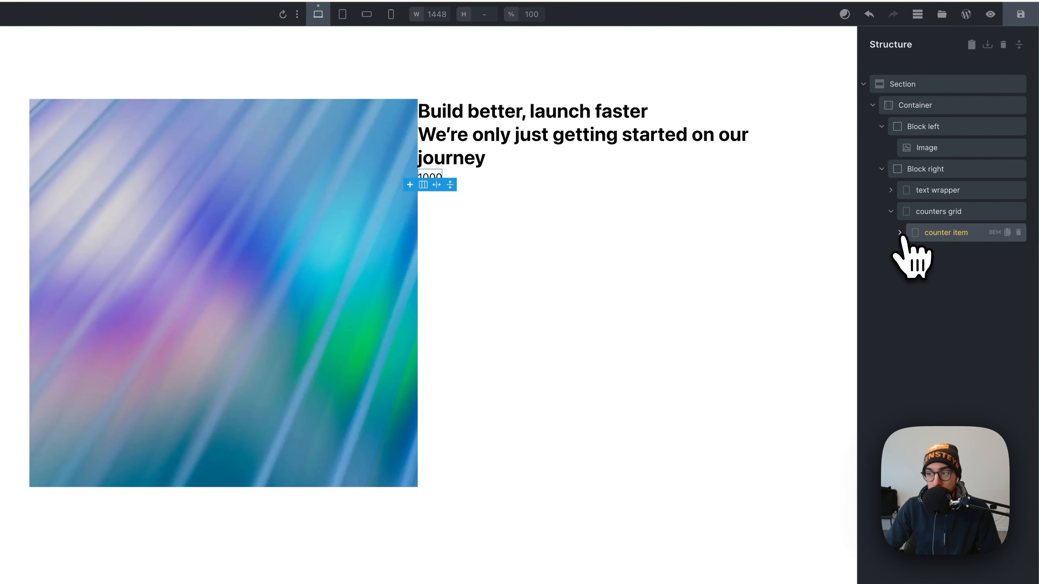
drag(924, 254, 949, 260)
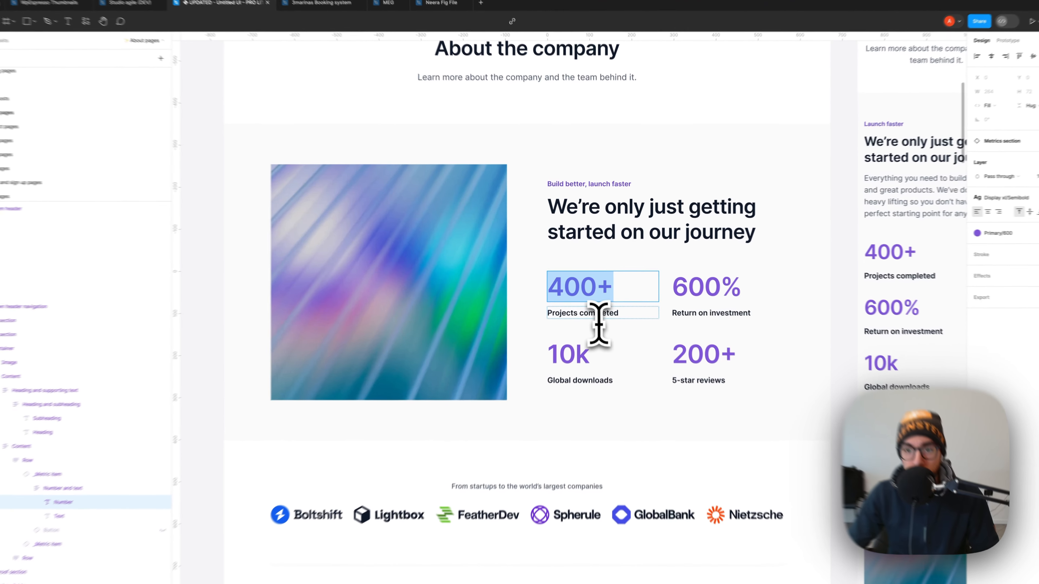
Copy "Projects completed" from the Figma design and use it in a new Basic Text element below the Counter in Bricks
double_click(595, 313)
key(ctrl+c)
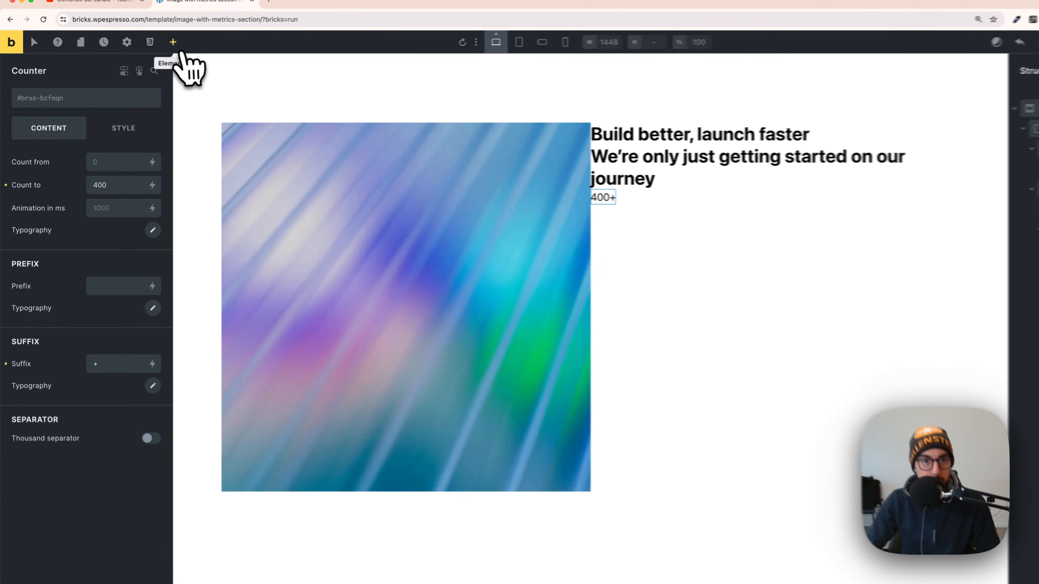
click(152, 56)
scroll(116, 372, down, 1)
scroll(146, 432, down, 3)
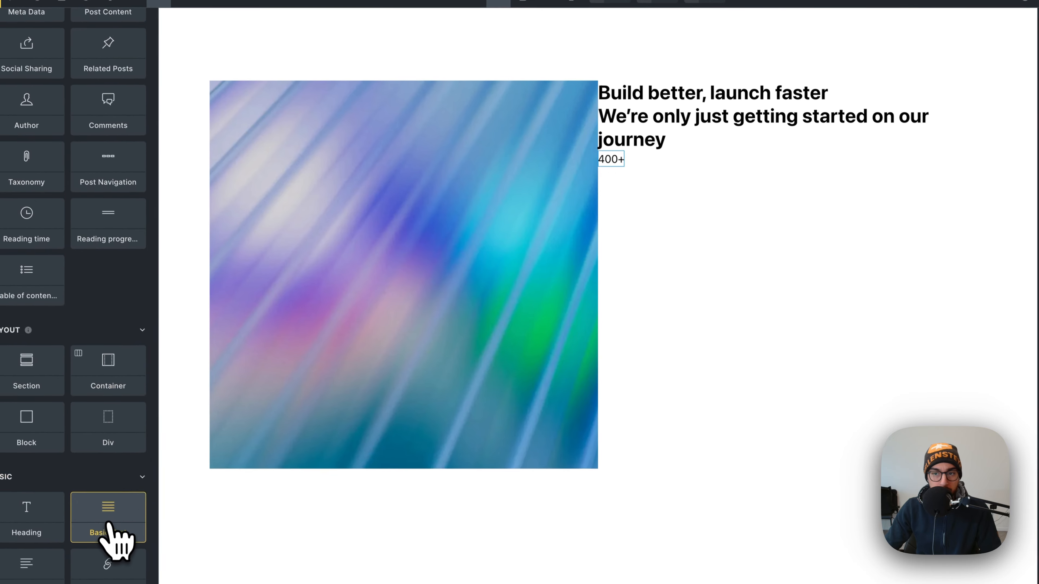
drag(110, 531, 617, 186)
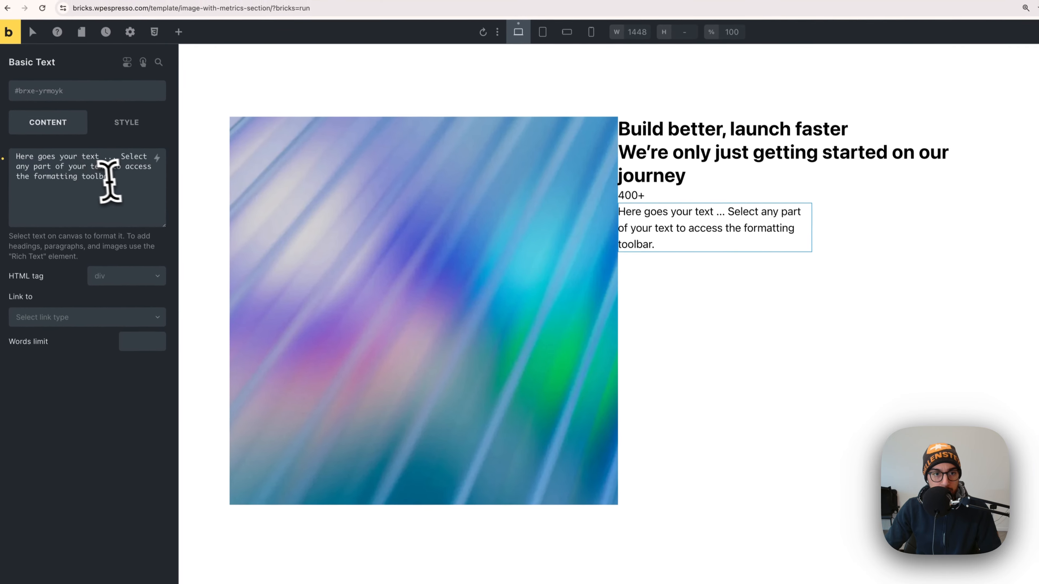
drag(83, 147, 0, 113)
key(ctrl+v)
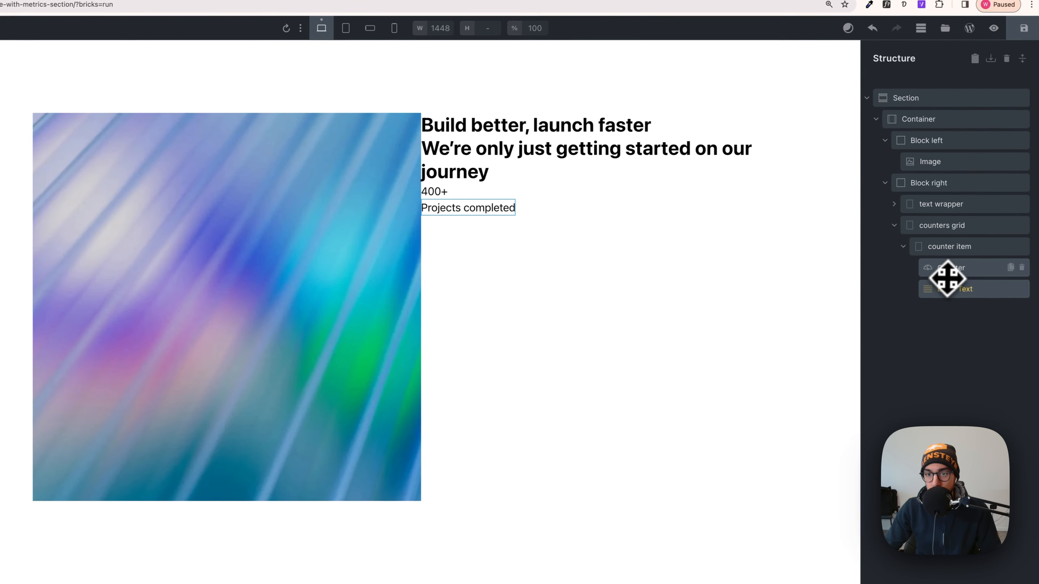
Compare the Counter element with the 400+ metric in the Figma design and return to the Bricks builder
click(916, 265)
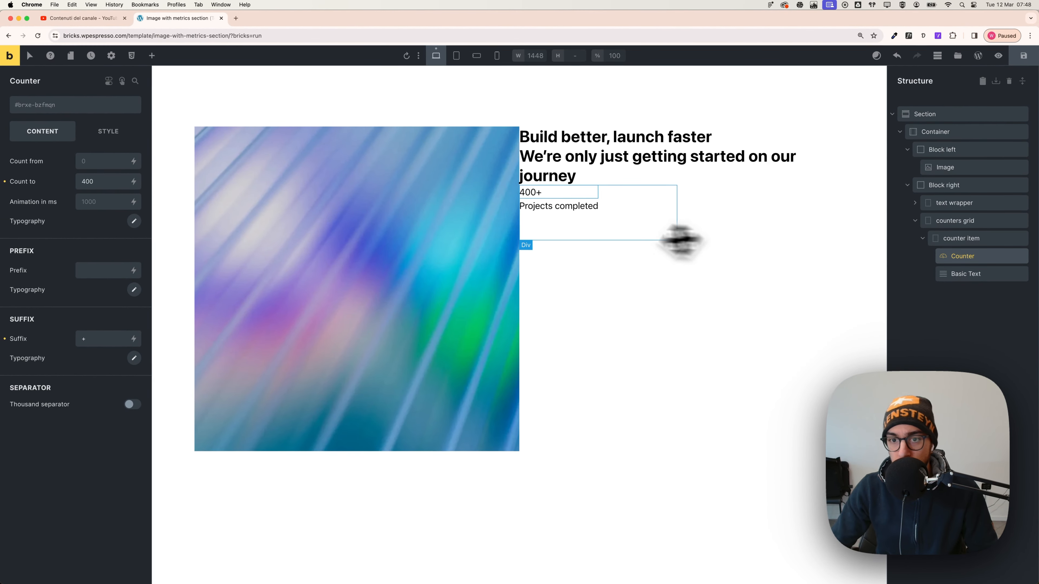
key(super+Tab)
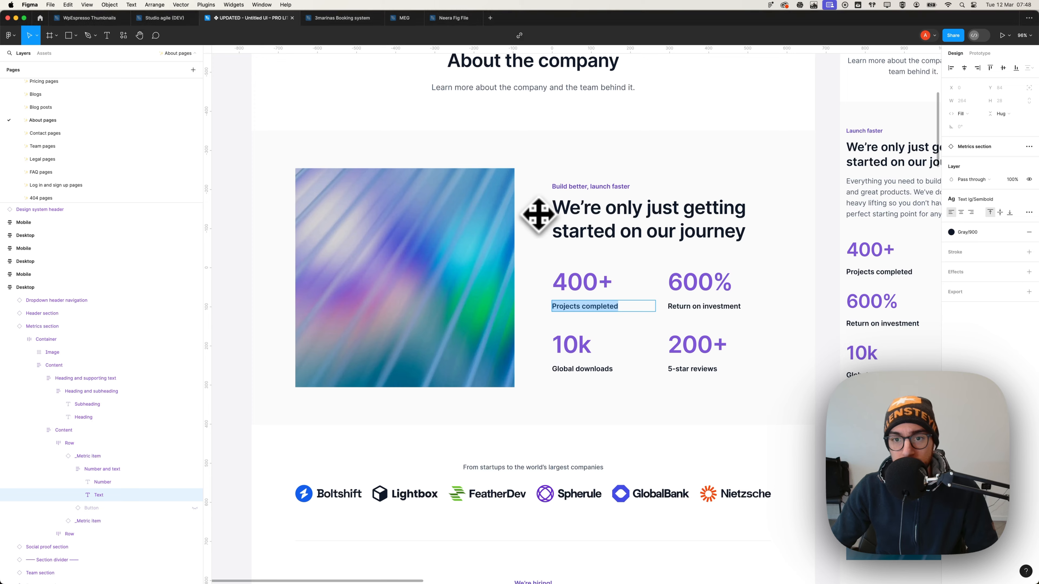
click(585, 288)
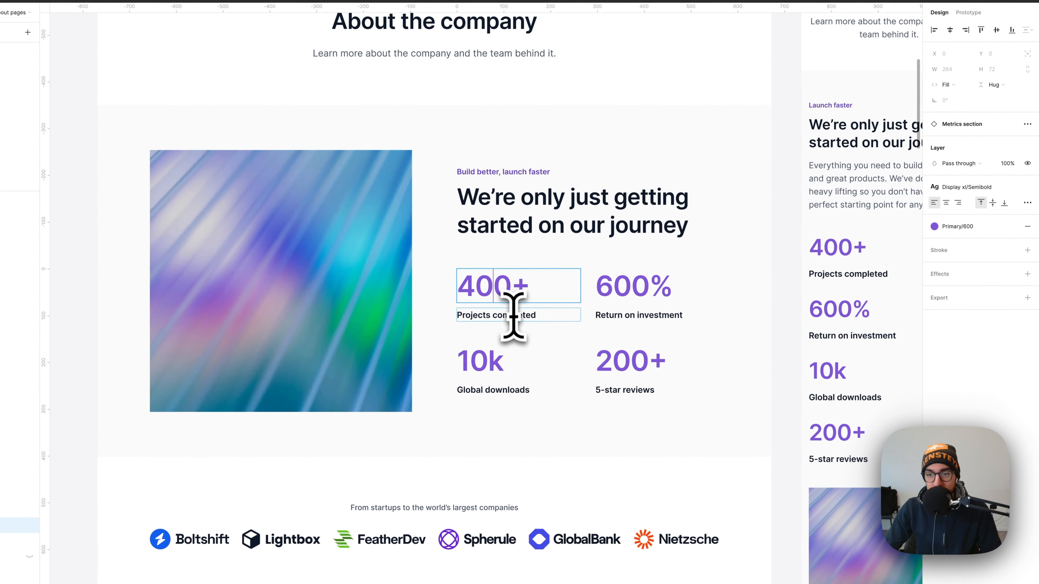
key(super+Tab)
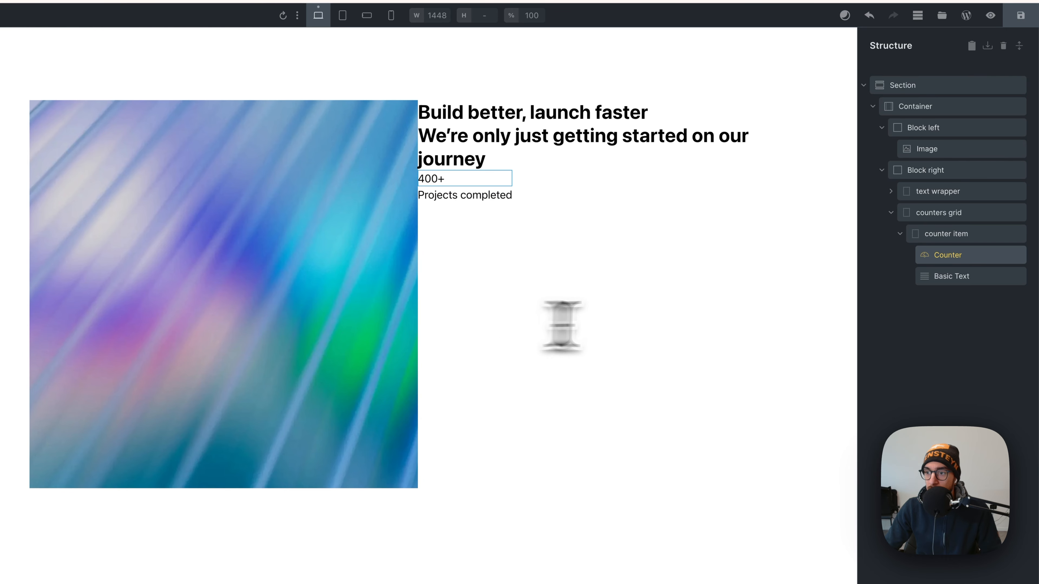
Apply the BEM classes counter-item, counter-item__counter and counter-item__text-basic to the counter item and its children, with label syncing on
click(900, 233)
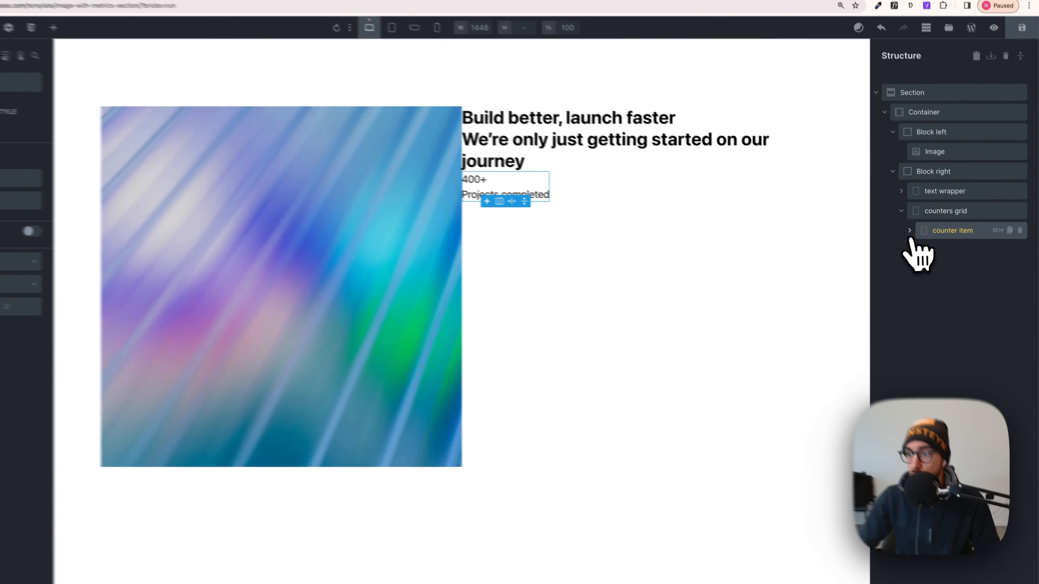
click(988, 239)
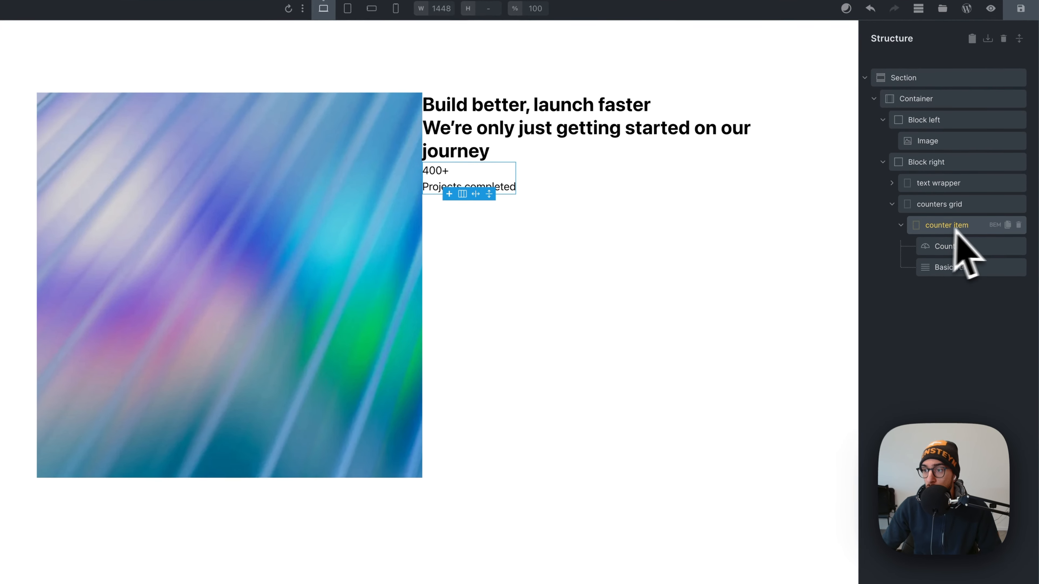
click(995, 225)
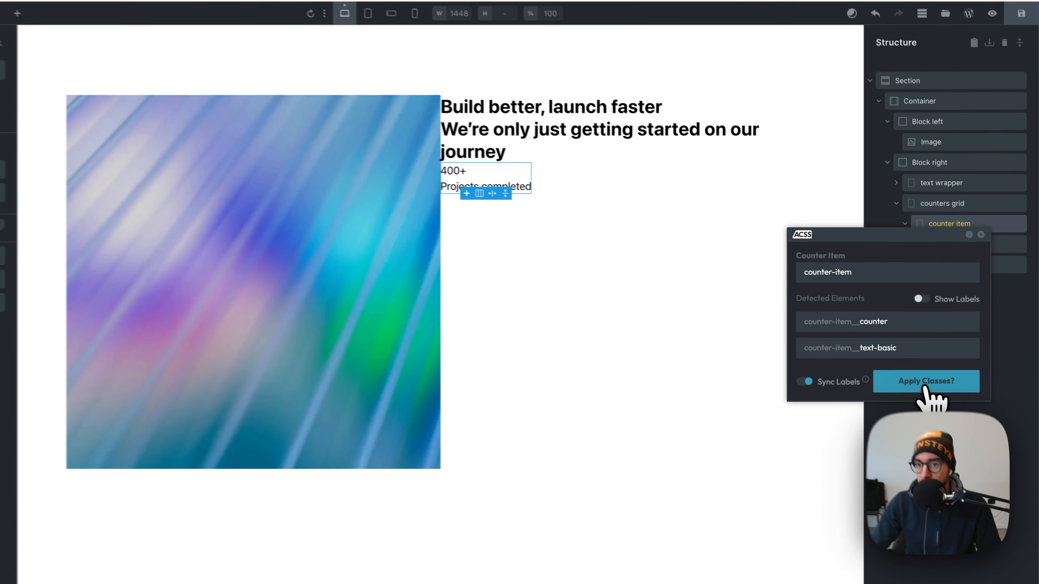
click(941, 374)
click(948, 246)
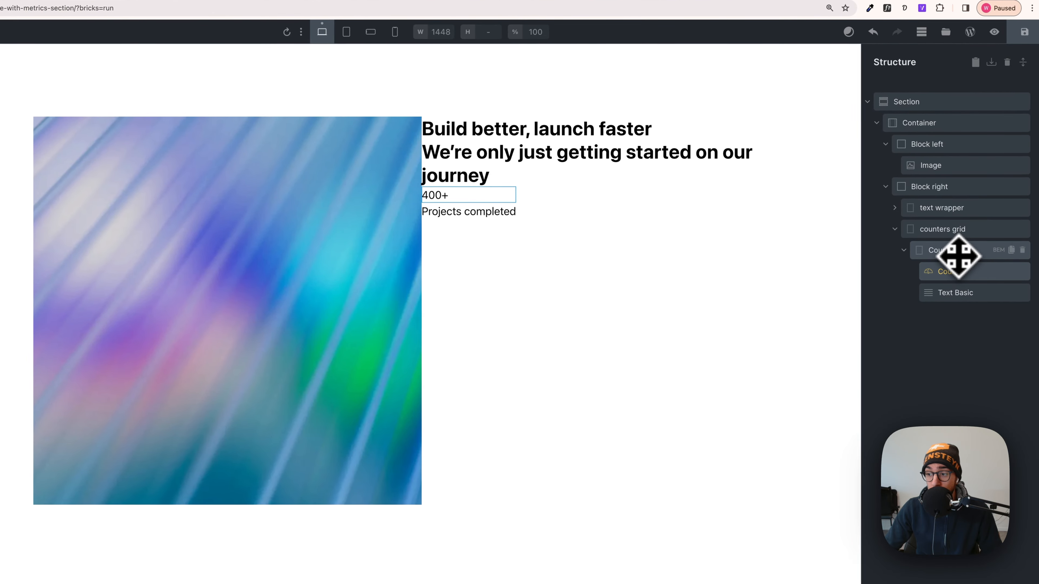
click(958, 256)
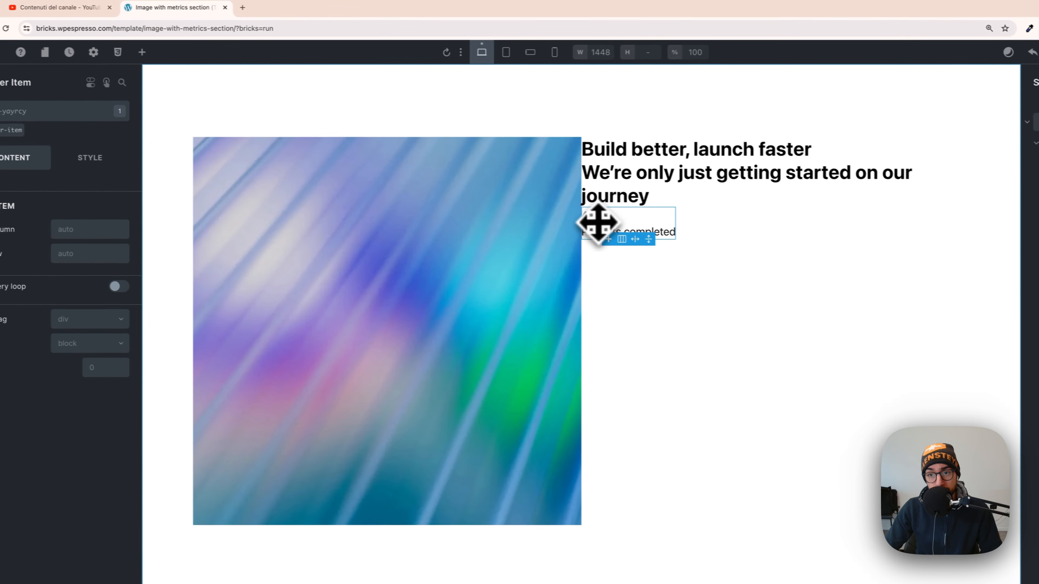
Set the typography font size of the Counter's counter-item__counter class to the Automatic.css variable var(--text-xxl)
click(437, 200)
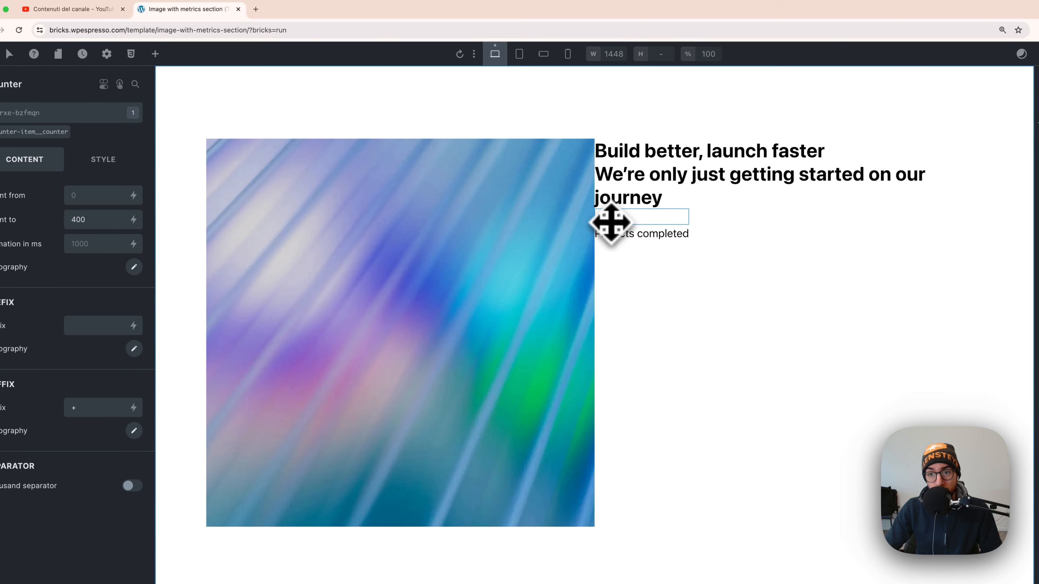
click(42, 131)
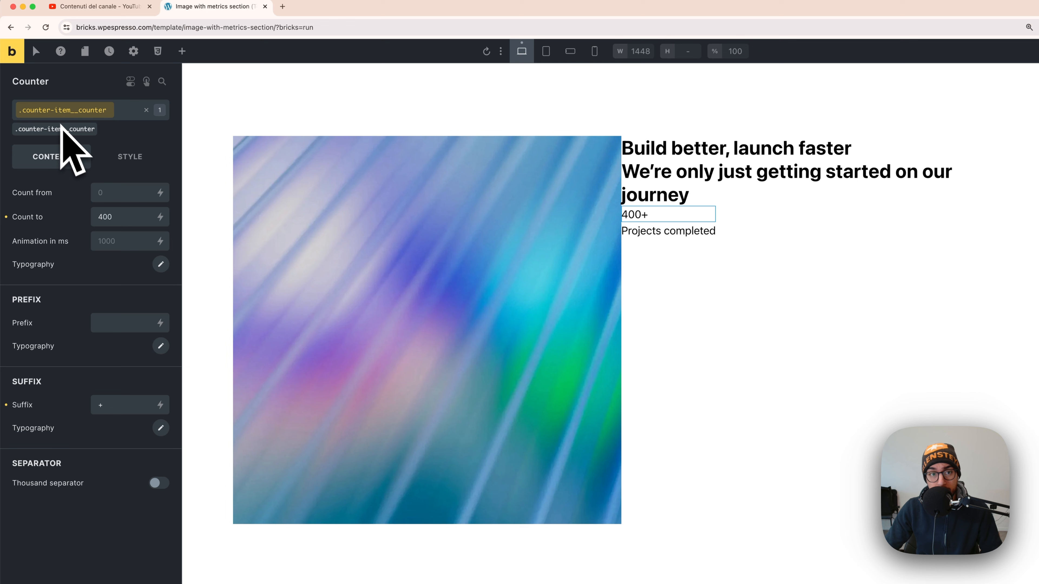
click(129, 164)
click(66, 227)
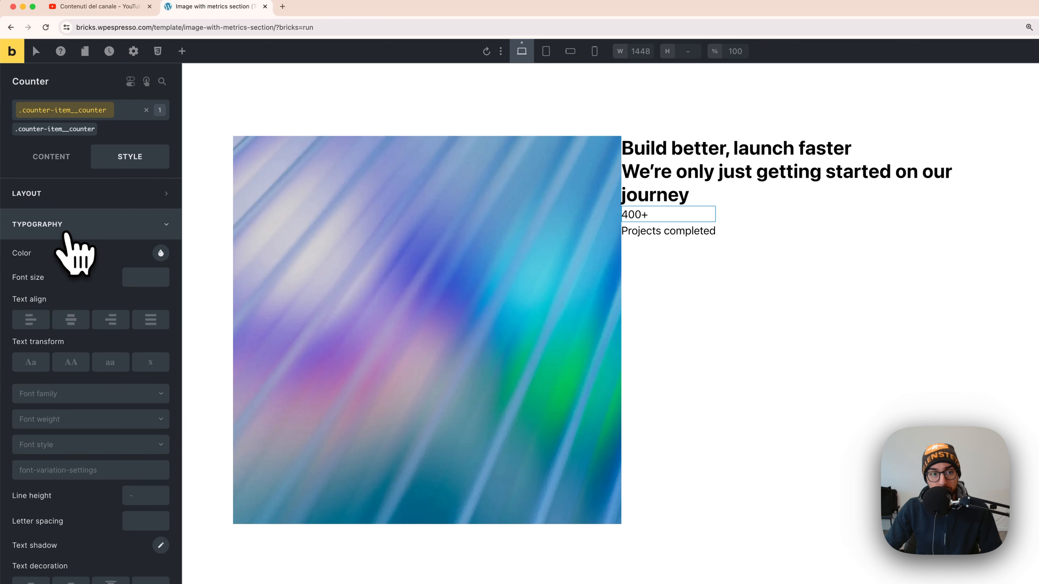
right_click(139, 279)
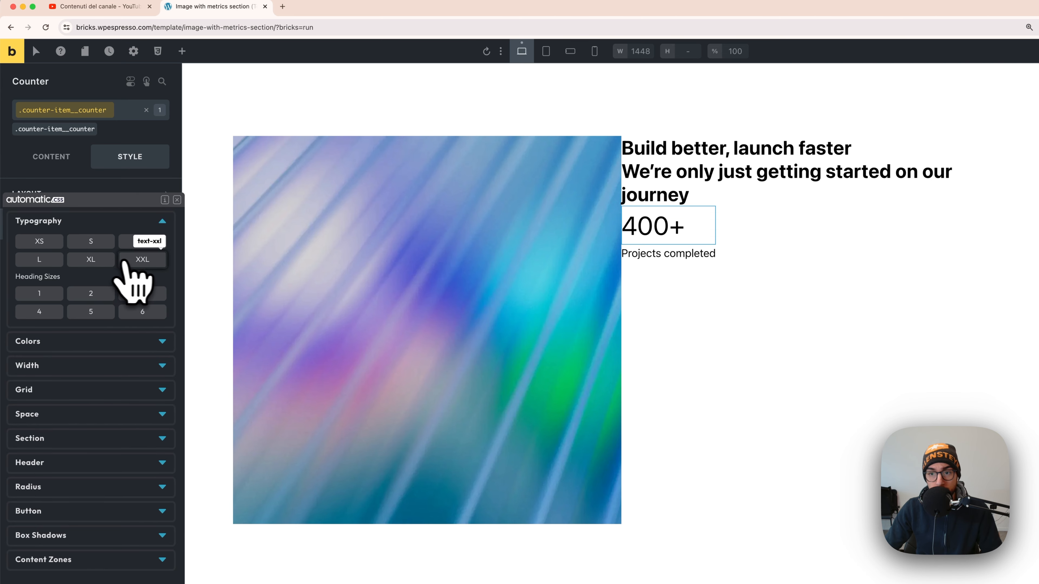
click(141, 260)
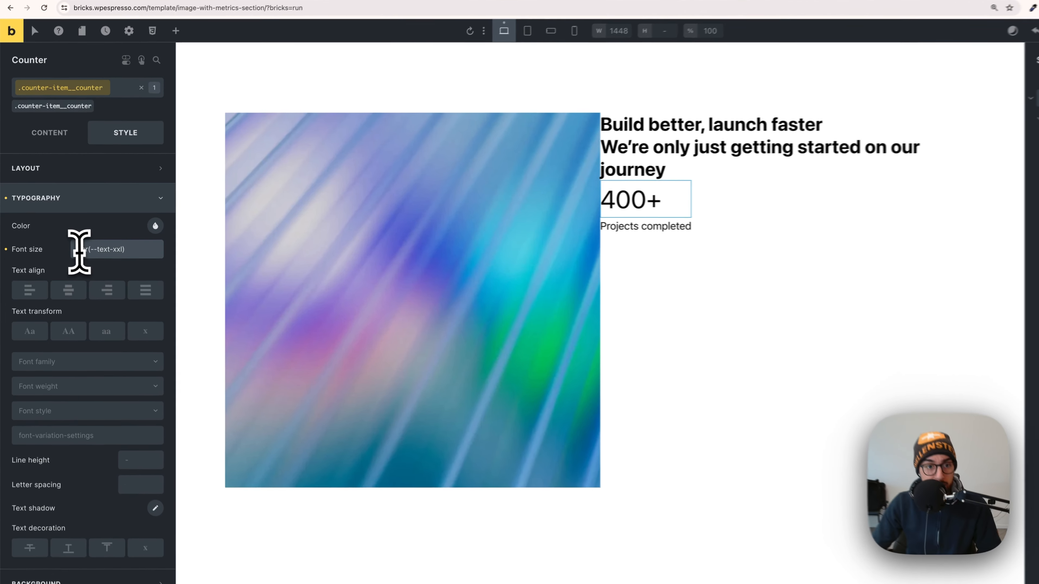
Change the Counter class's font size to the formula calc(var(--text-xxl)*1.3)
click(79, 250)
text(calc)
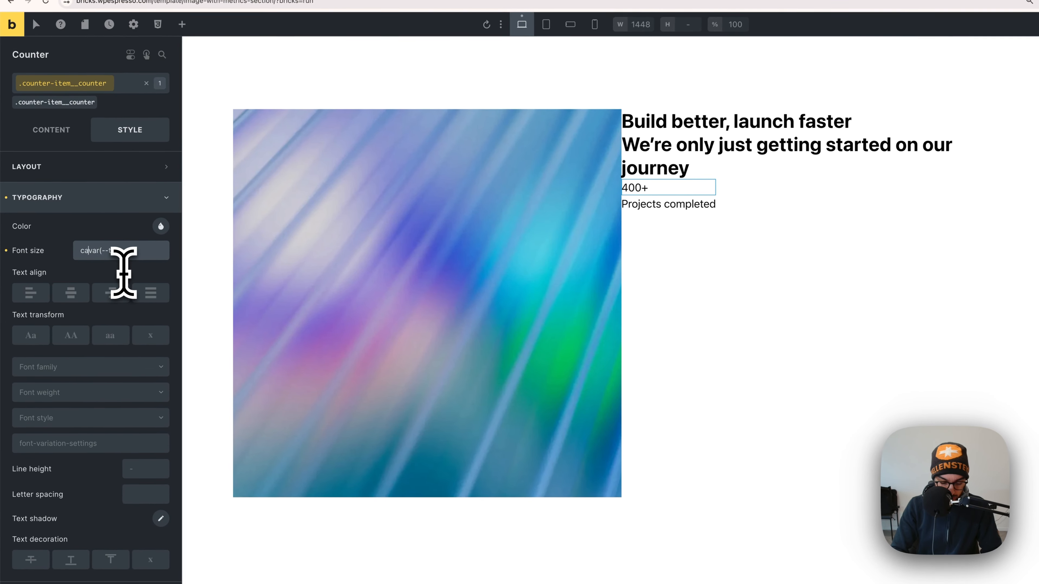
text(()
key(super+Right)
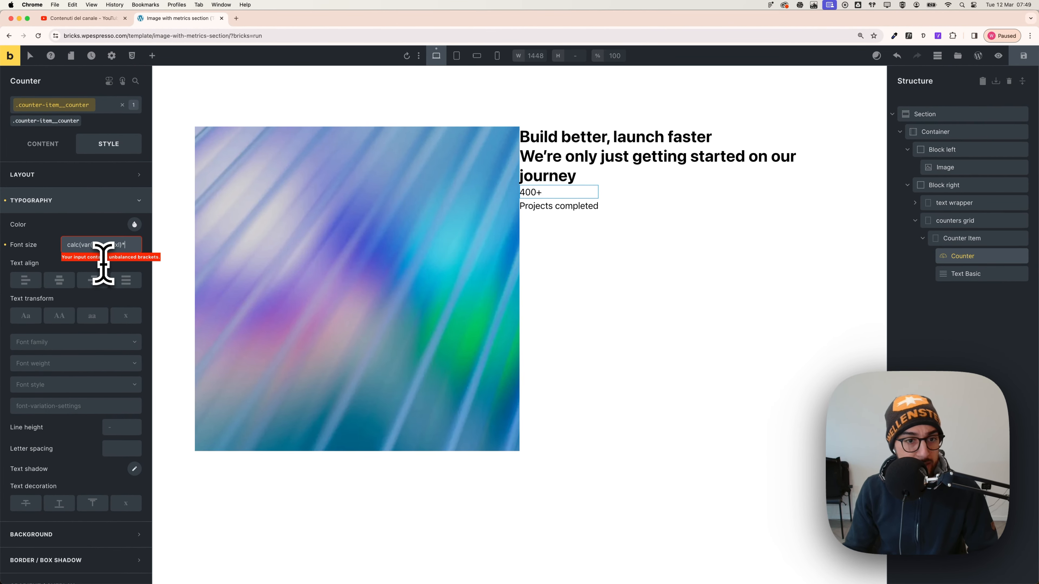
text(*2)
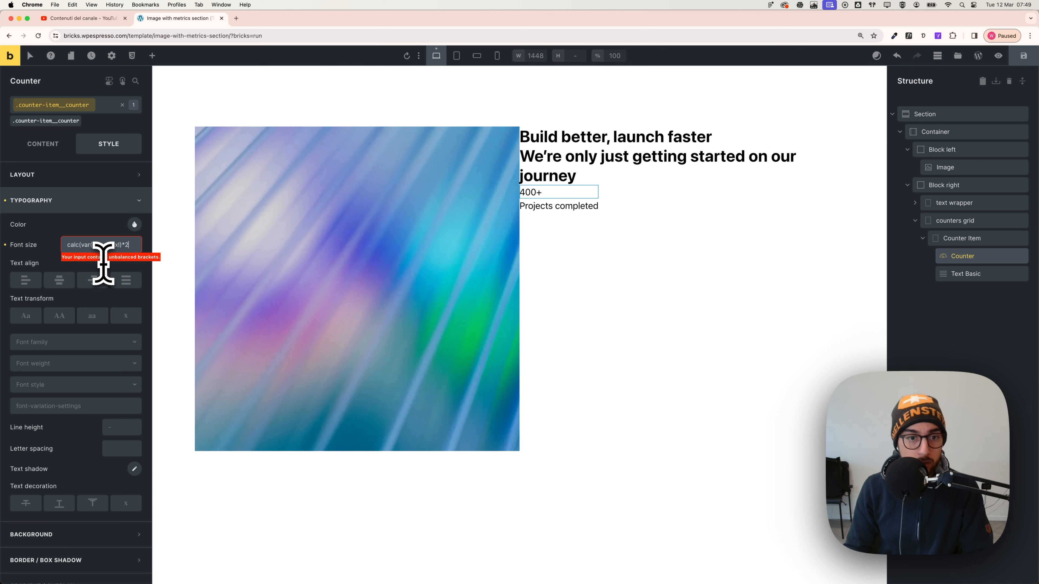
text())
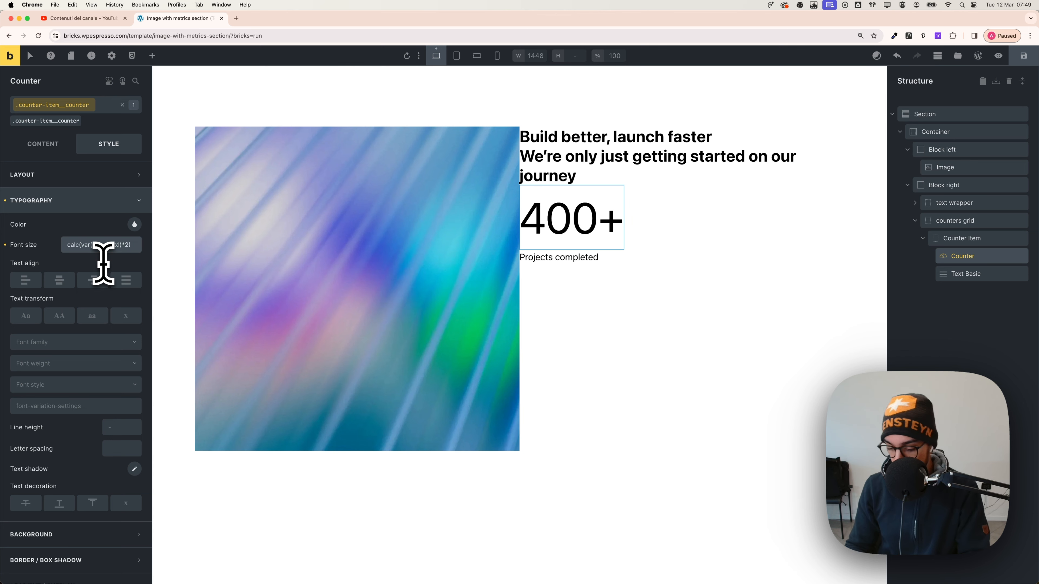
key(BackSpace)
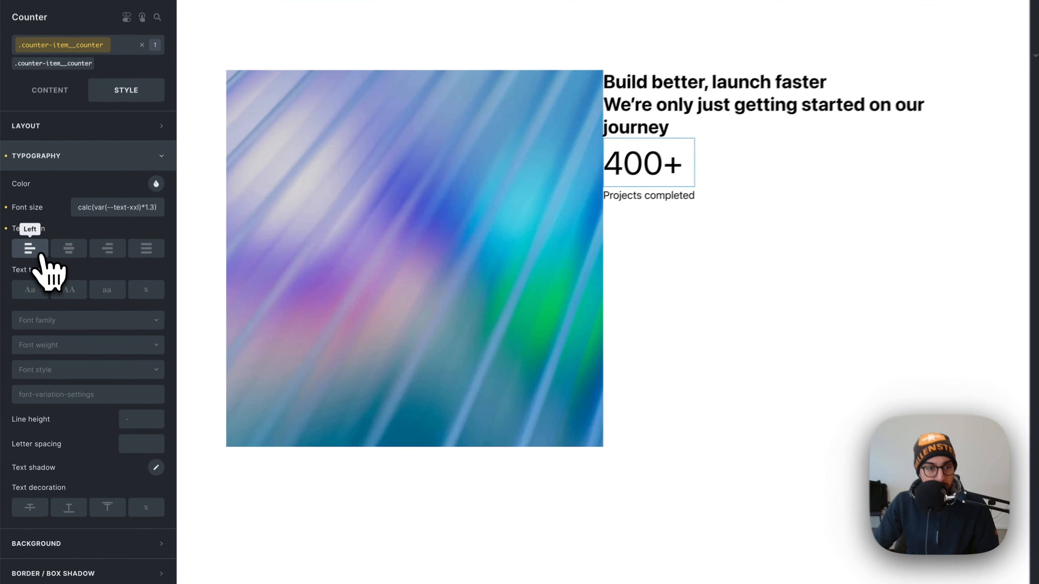
Left-align the Counter text and give it font weight 600 and the teal colour from the Primary palette
click(27, 281)
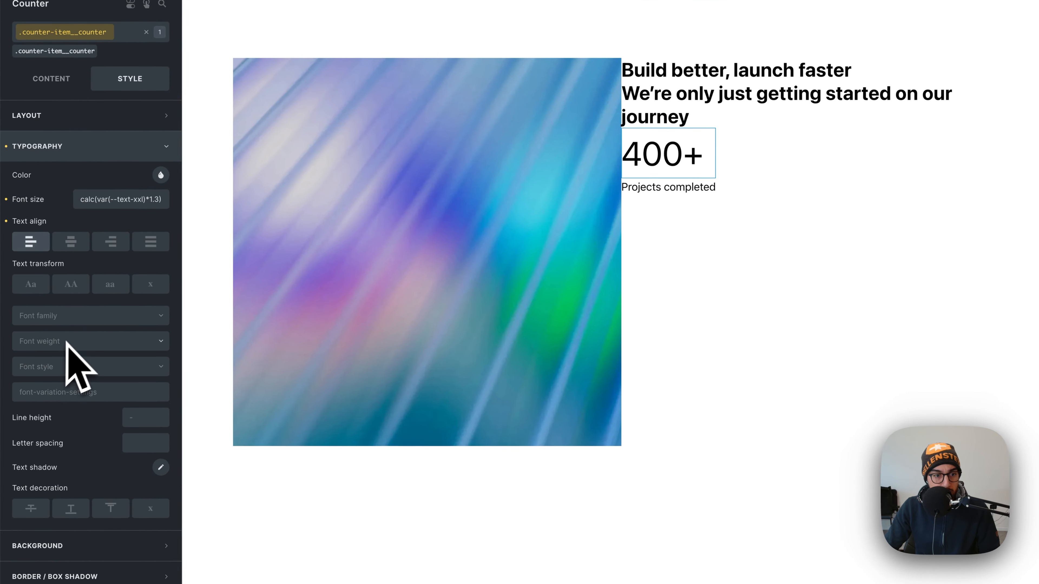
click(81, 341)
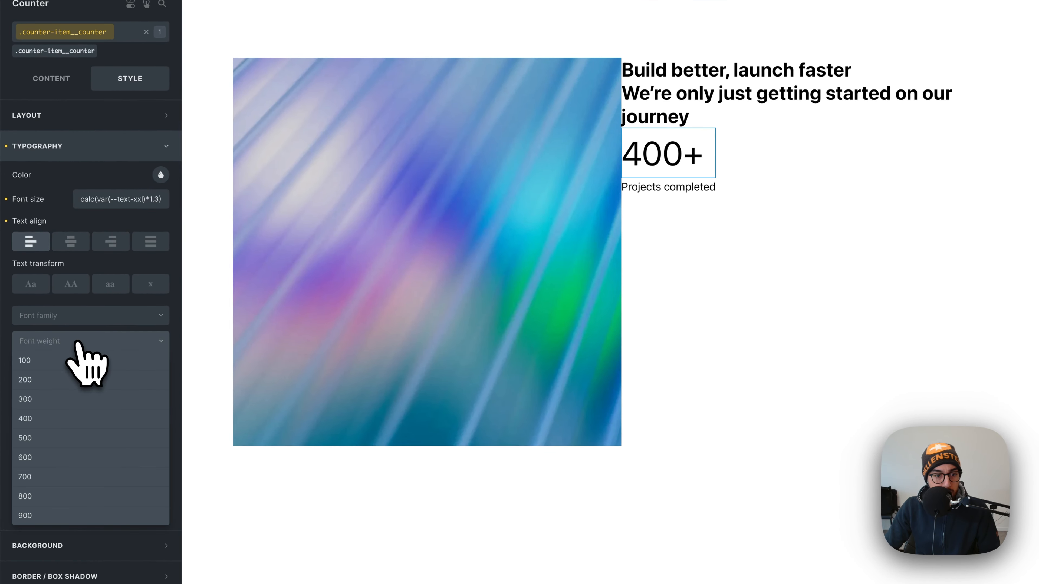
click(54, 496)
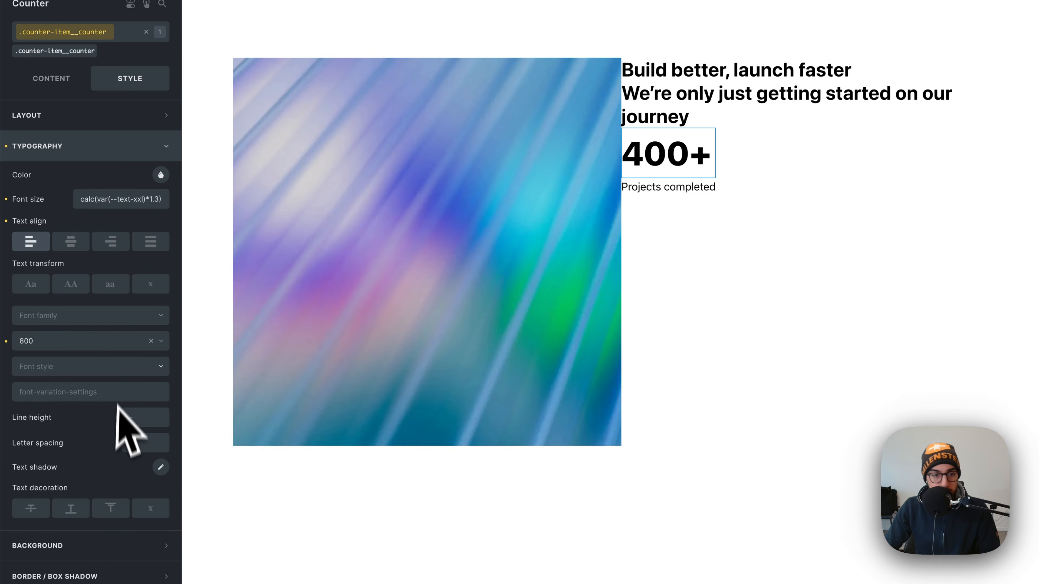
click(66, 345)
click(63, 443)
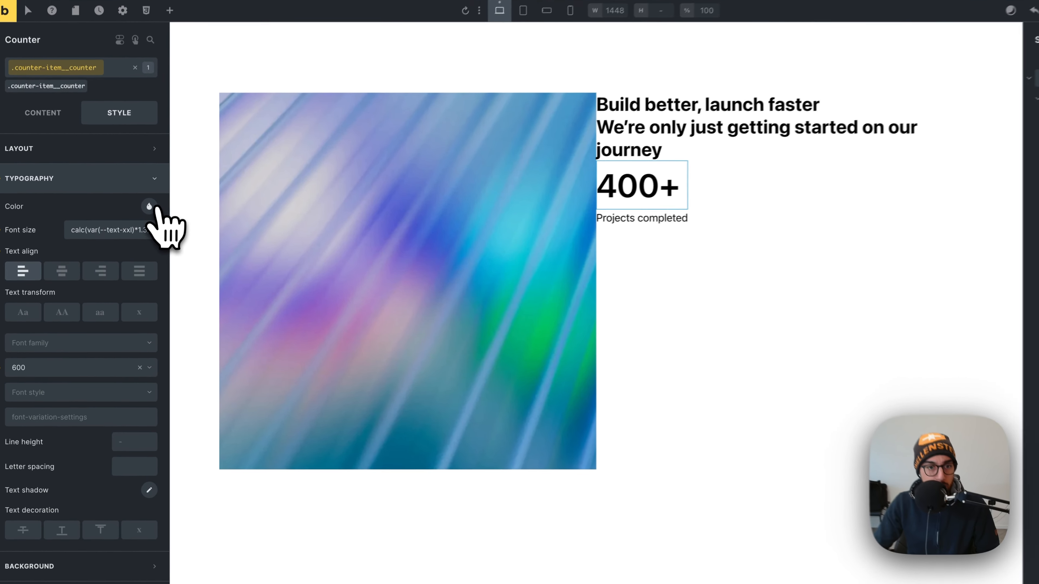
click(134, 224)
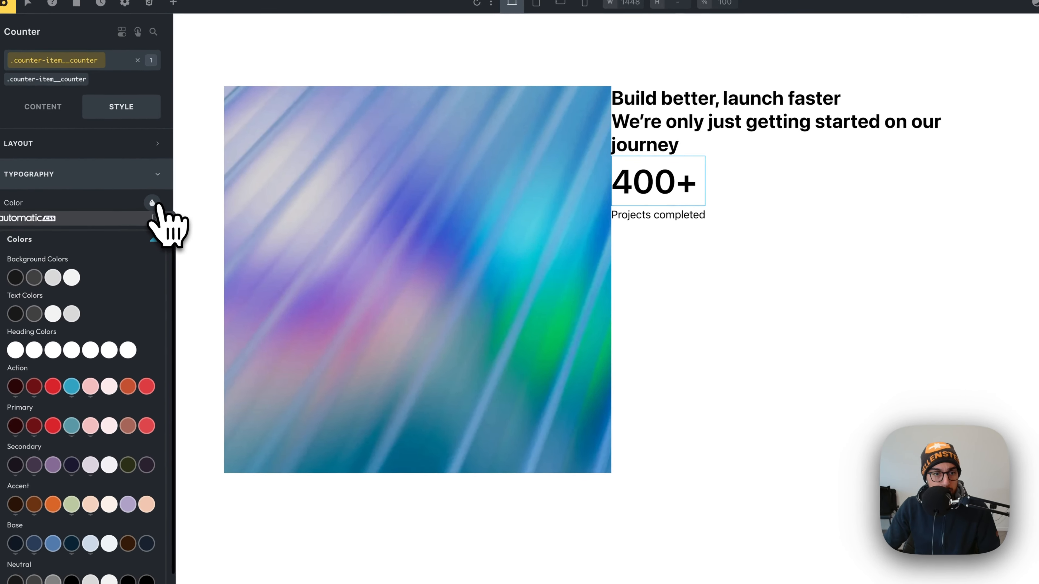
click(73, 425)
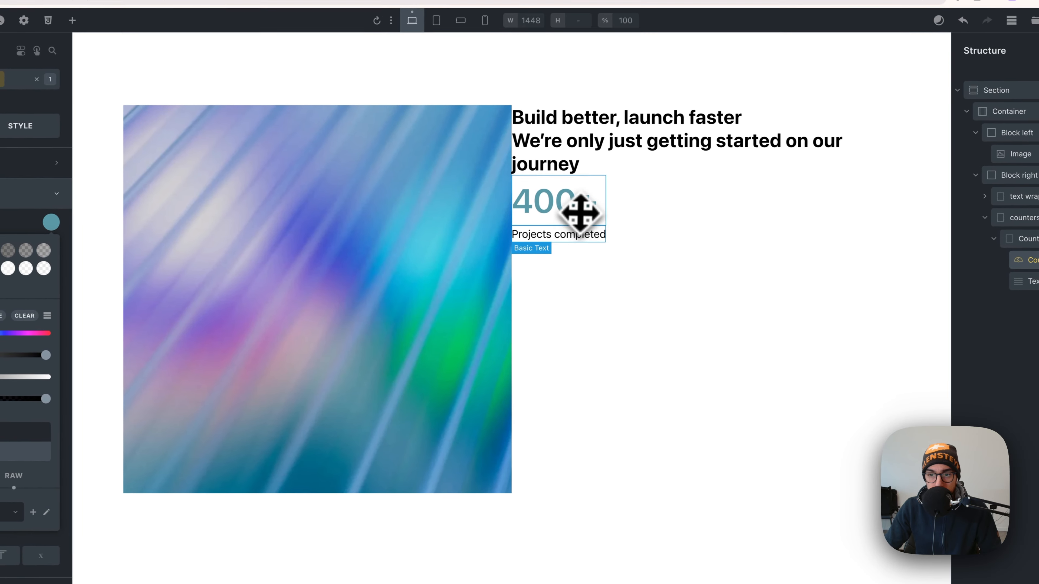
Check the metric label in the Figma design and give the Projects completed text in Bricks a heavier font weight
click(580, 233)
key(super+Tab)
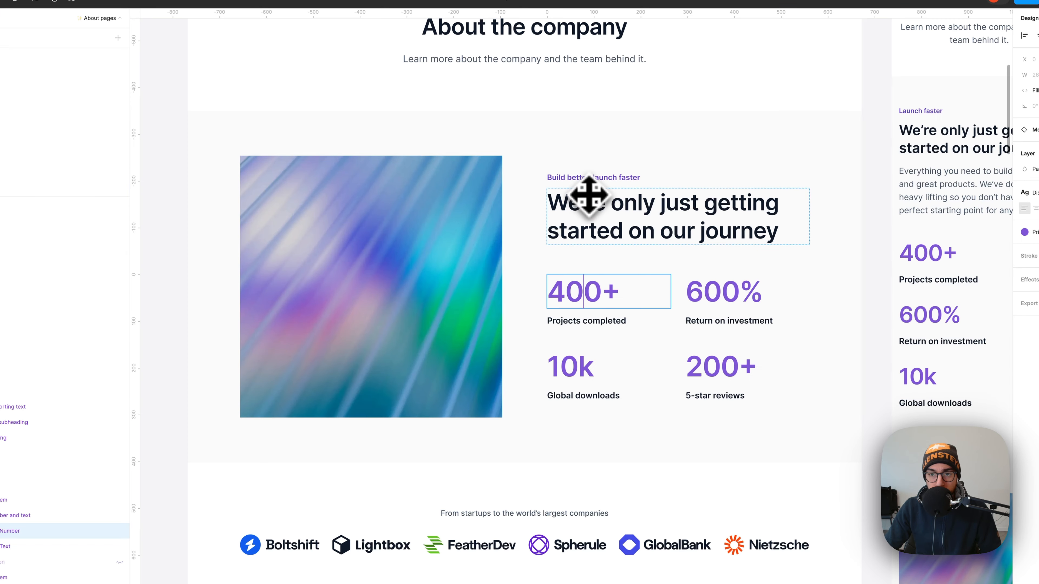
key(super+Tab)
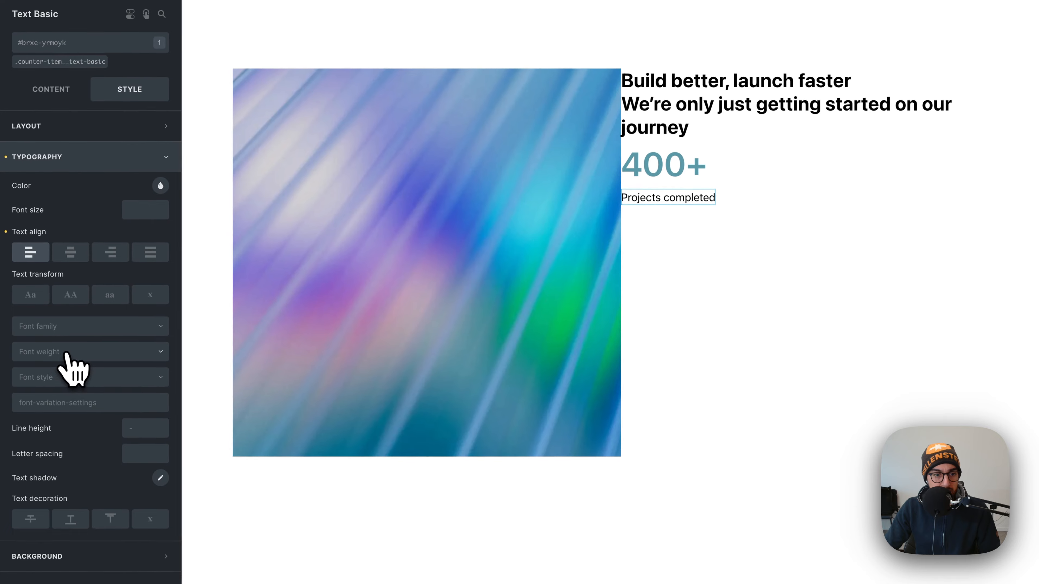
click(44, 392)
click(66, 468)
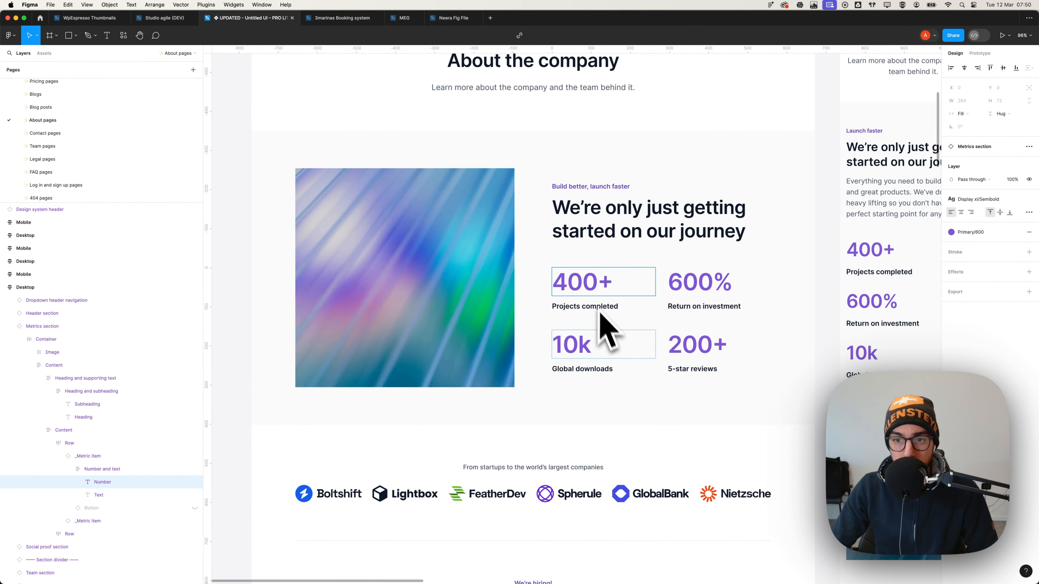
key(super+Tab)
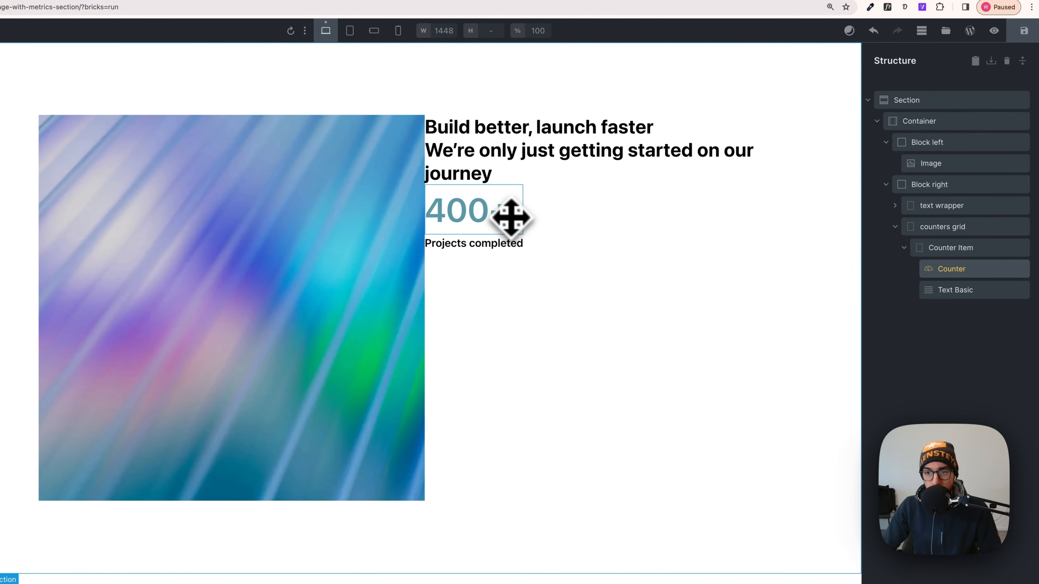
Set the counter-item class of the Counter Item to display flex with a vertical direction
drag(511, 237, 948, 256)
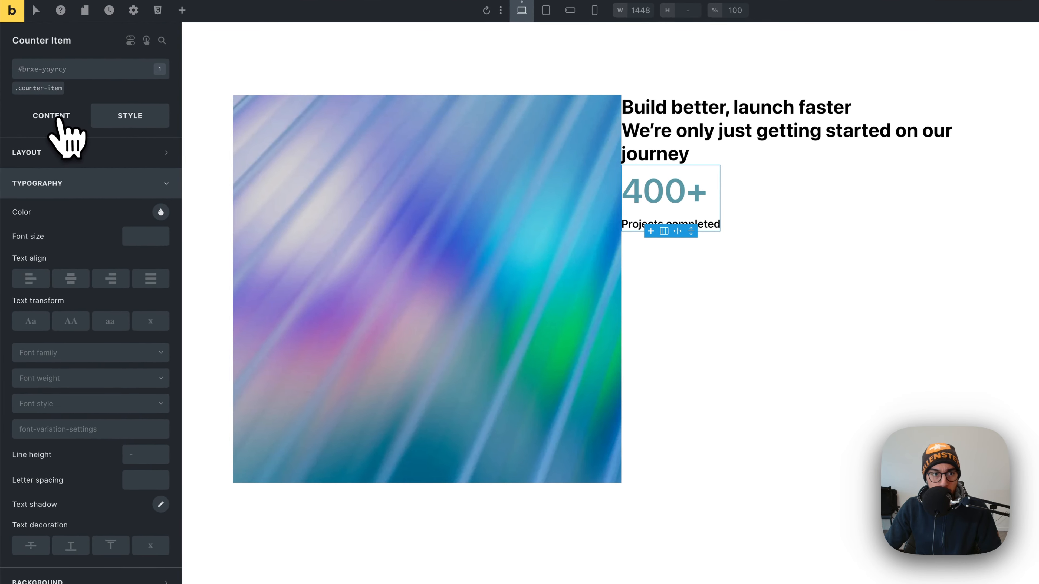
click(60, 119)
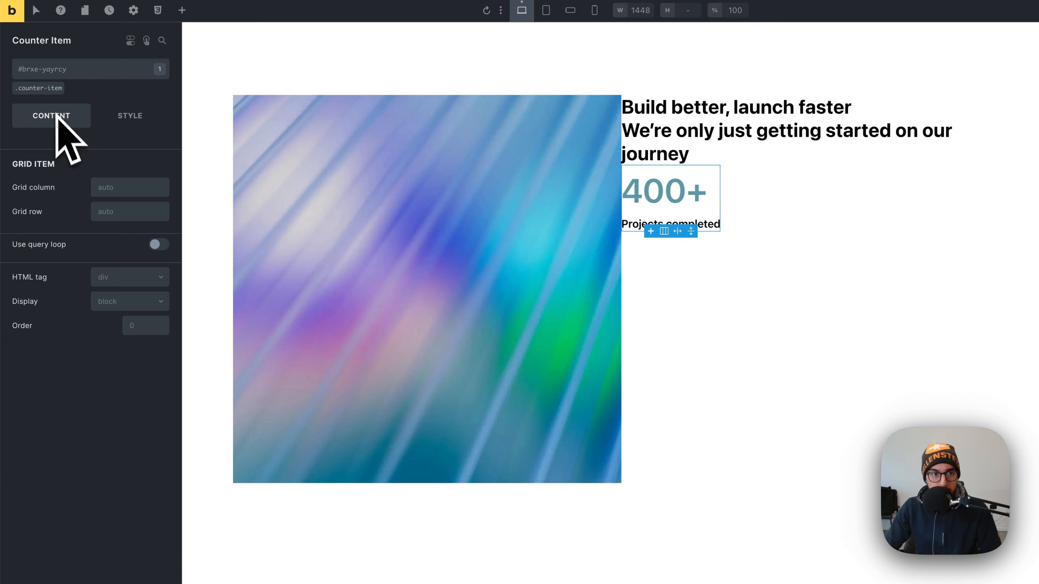
click(41, 89)
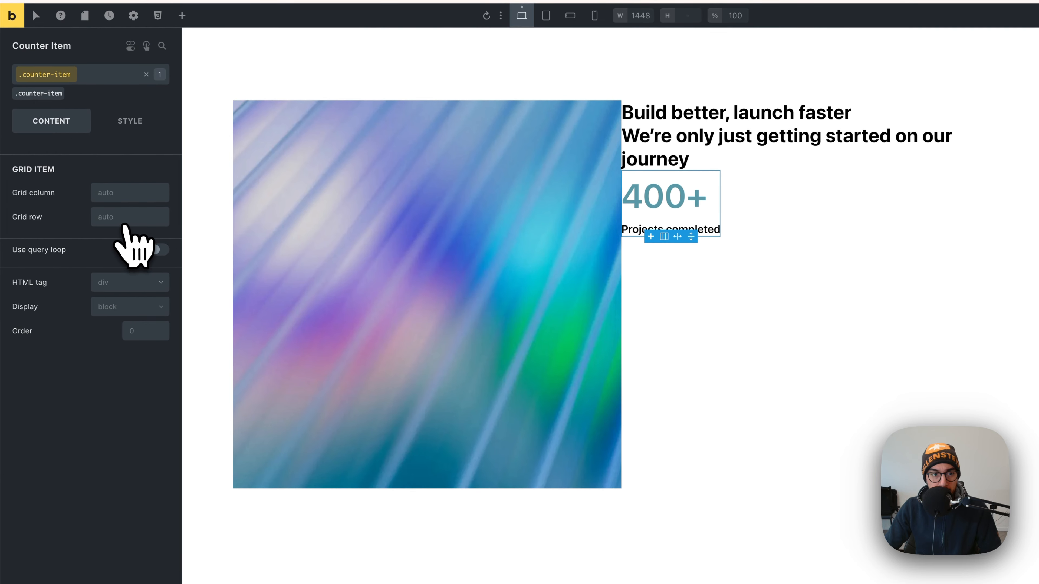
click(132, 308)
click(135, 345)
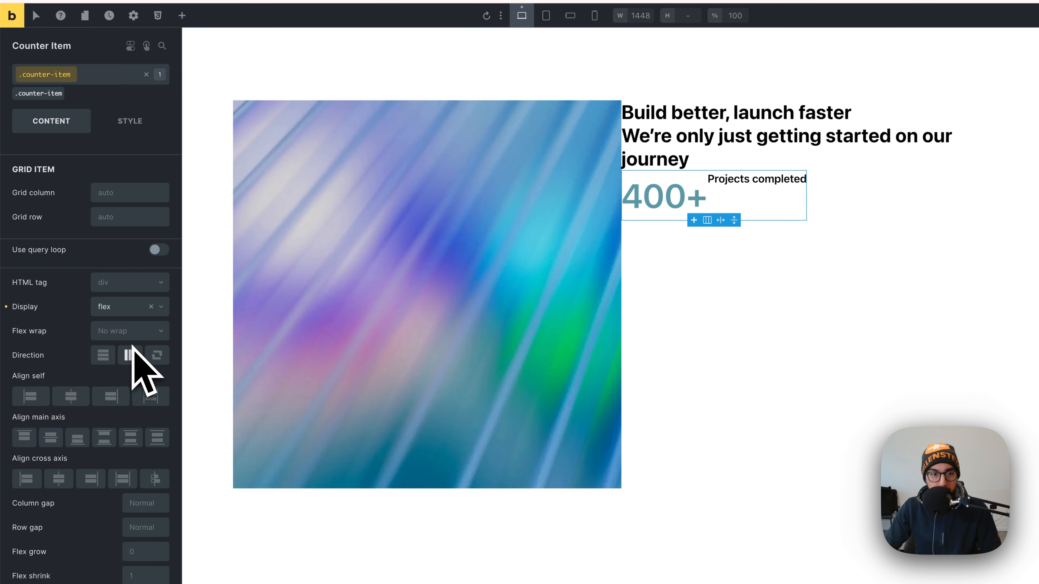
click(103, 355)
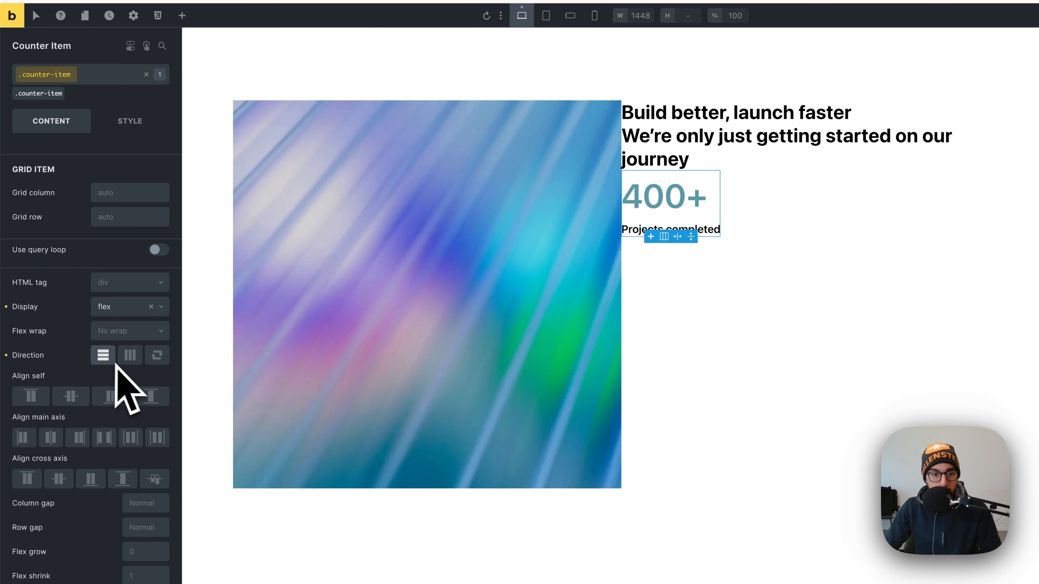
click(149, 526)
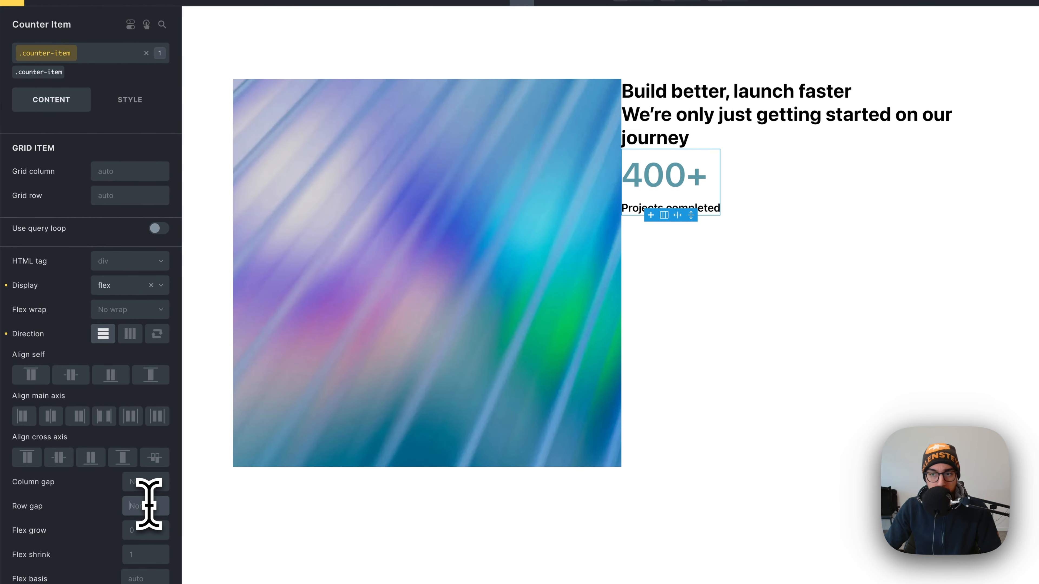
right_click(149, 505)
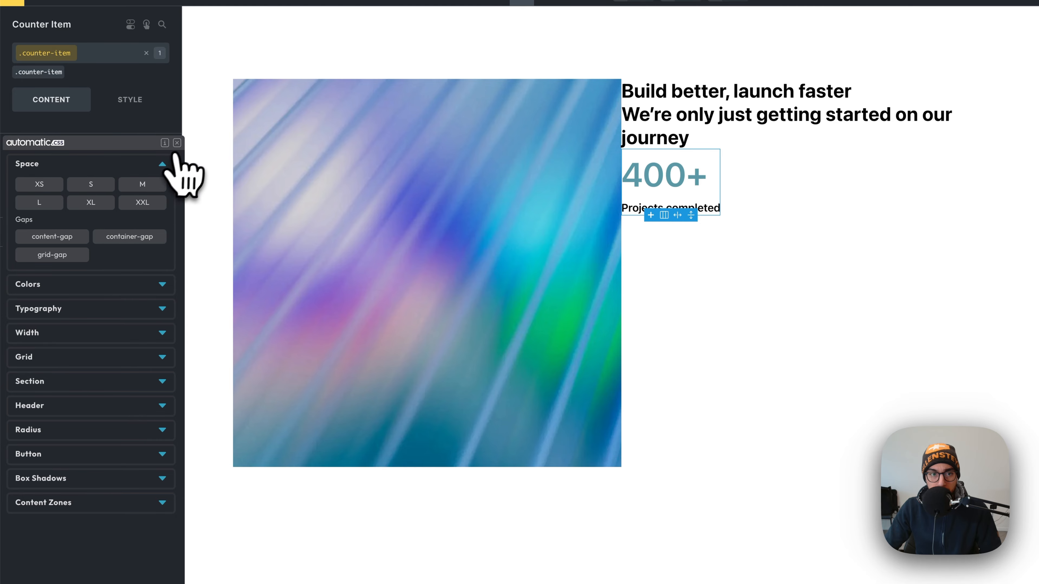
click(177, 143)
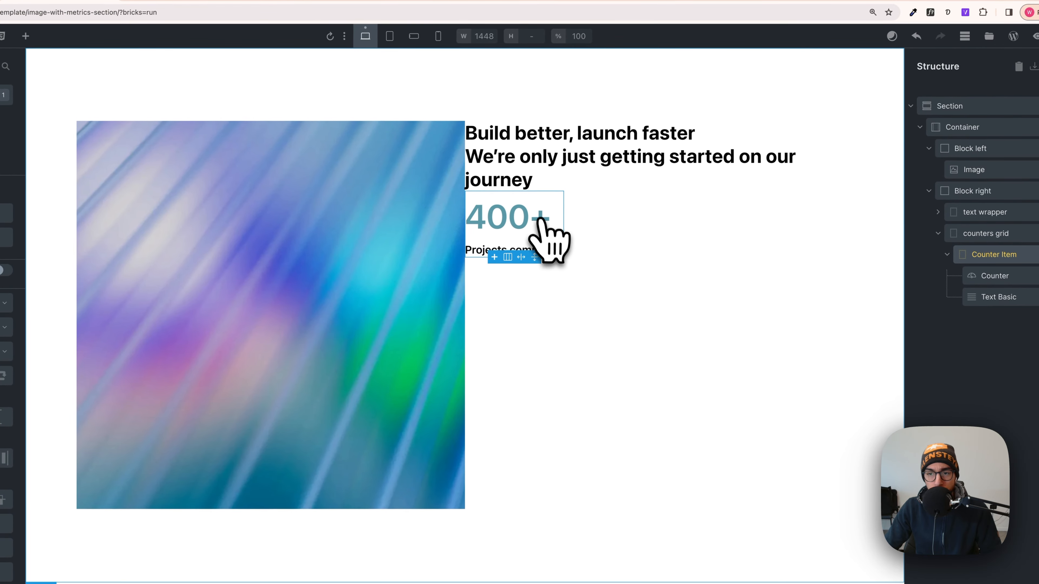
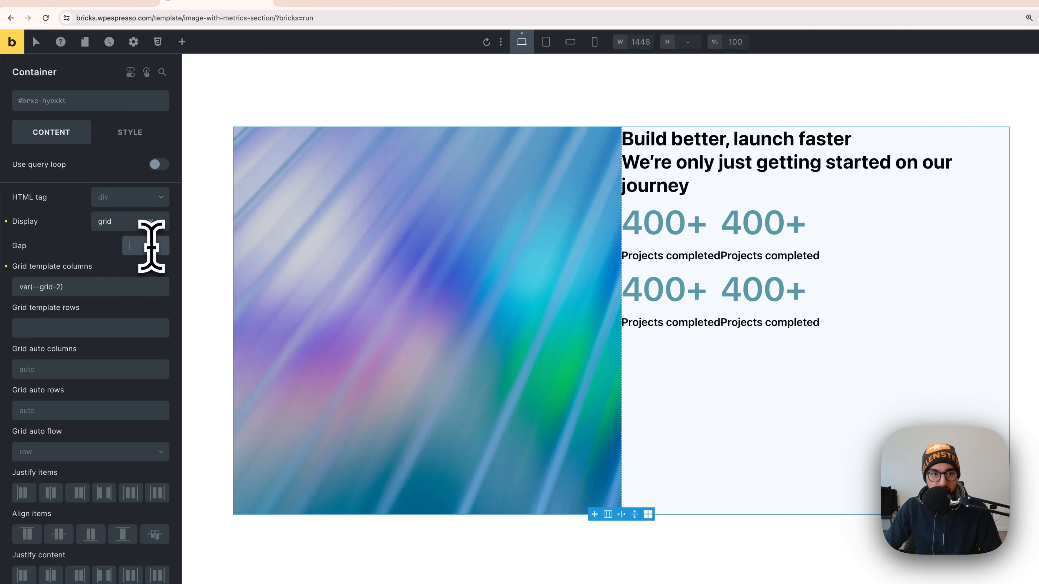
Set the gap of the Container's two-column grid to the Automatic.css space-l variable, after trying space-xxl
right_click(152, 245)
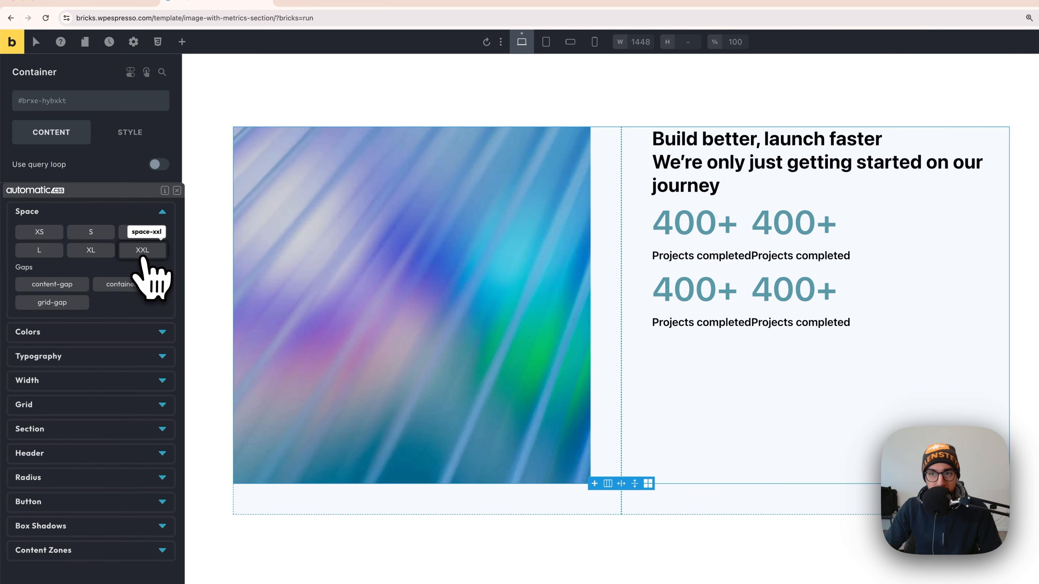
click(142, 250)
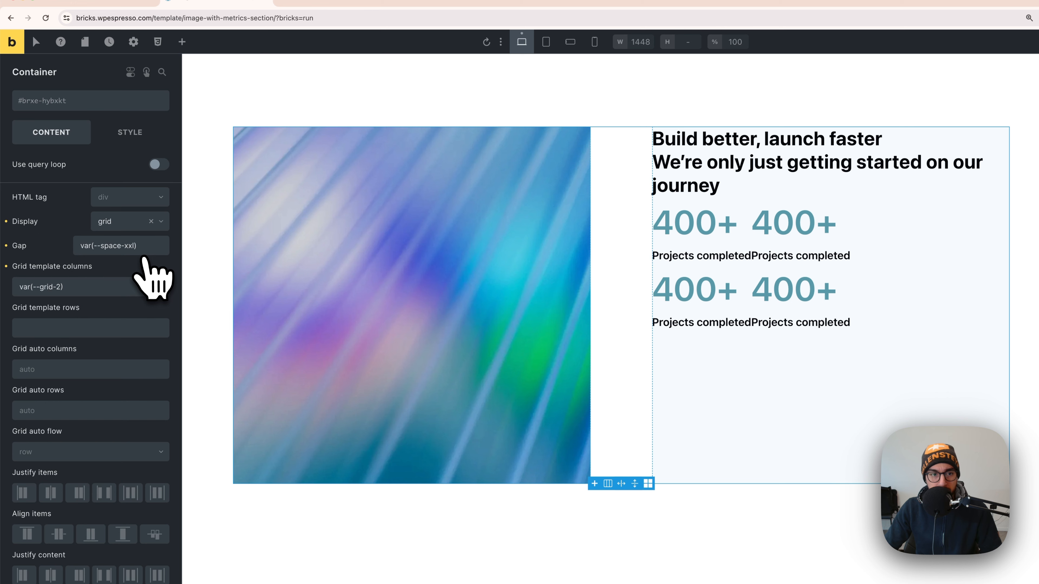
right_click(138, 250)
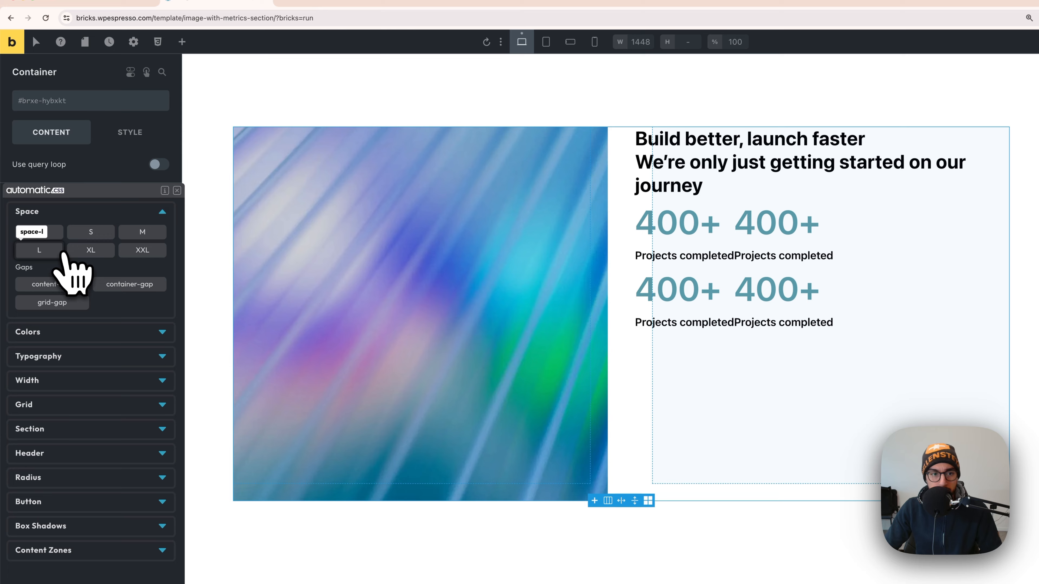
click(61, 252)
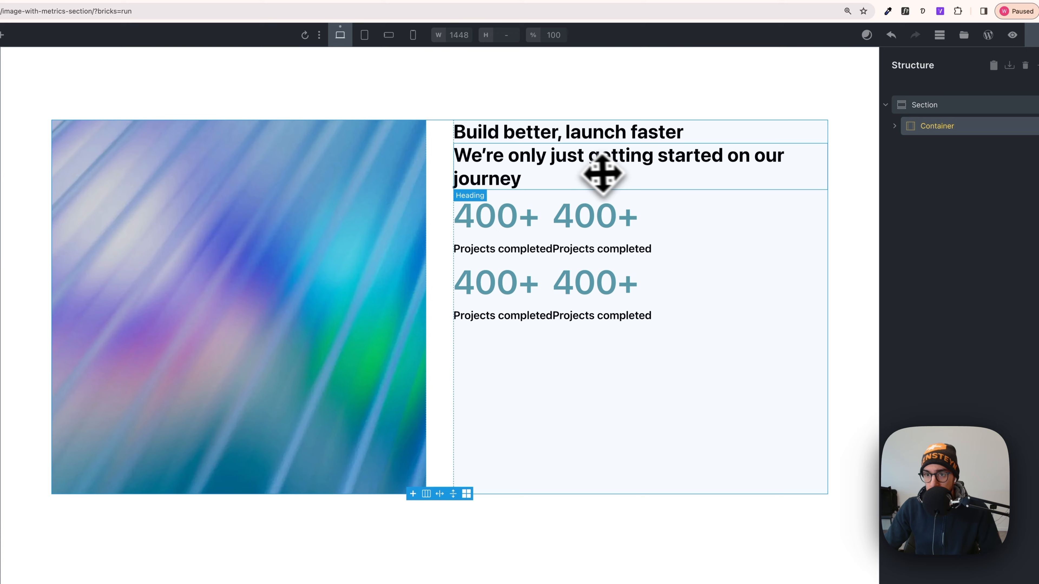
Set the width of the counters grid inside Block right to 100%
click(714, 224)
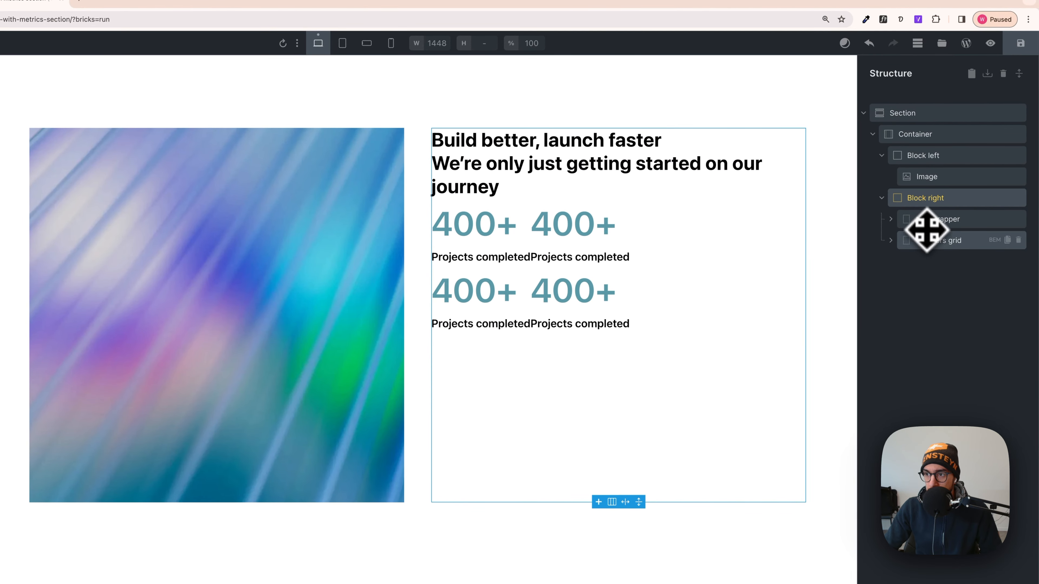
click(928, 246)
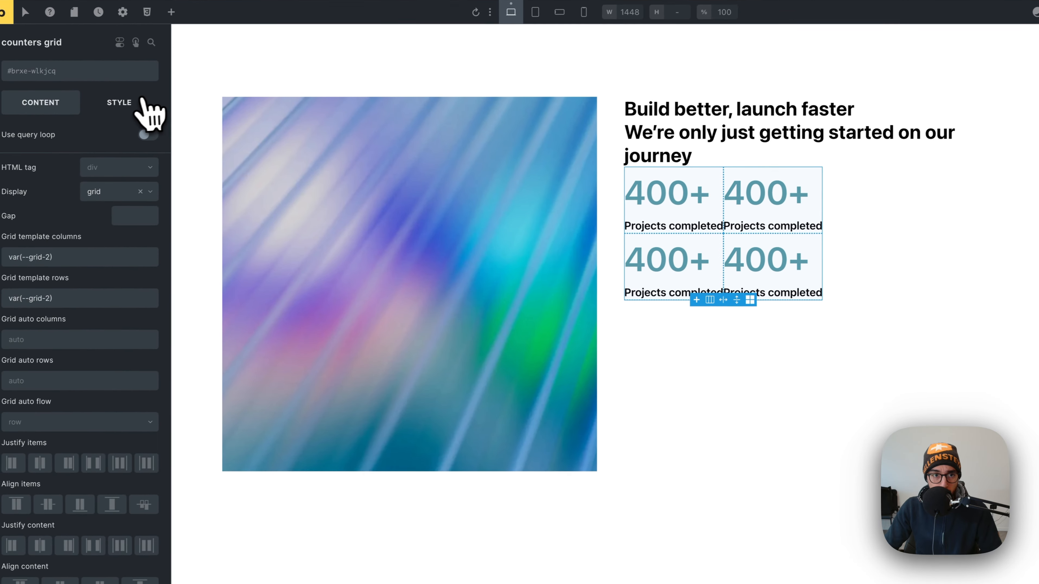
click(141, 102)
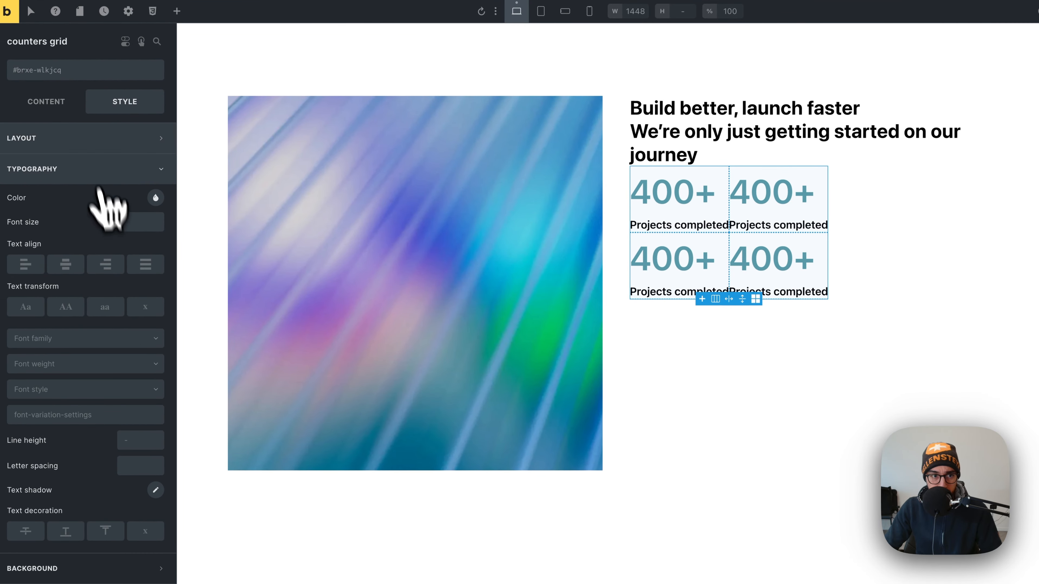
click(44, 138)
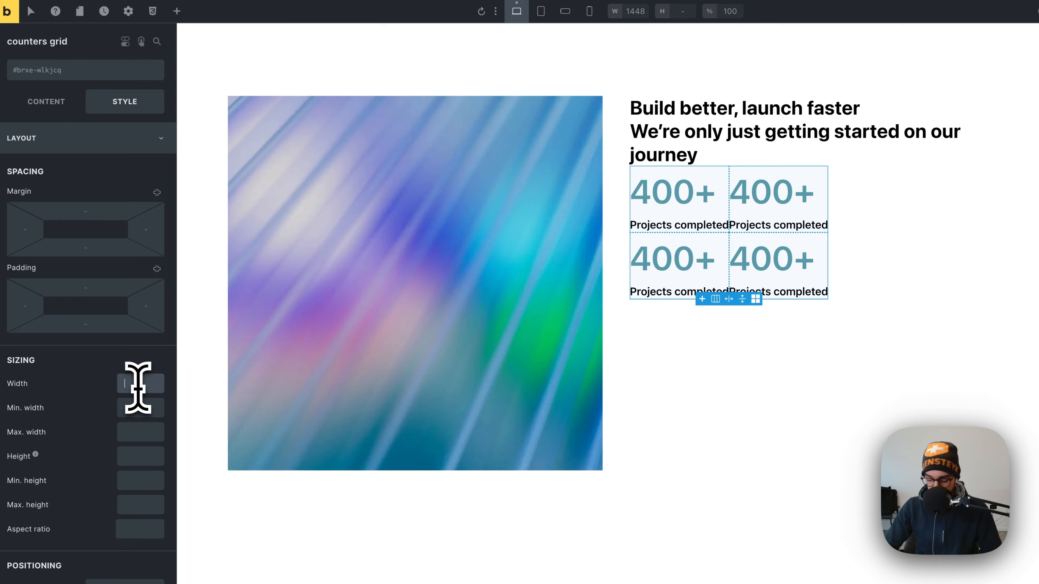
text(100%)
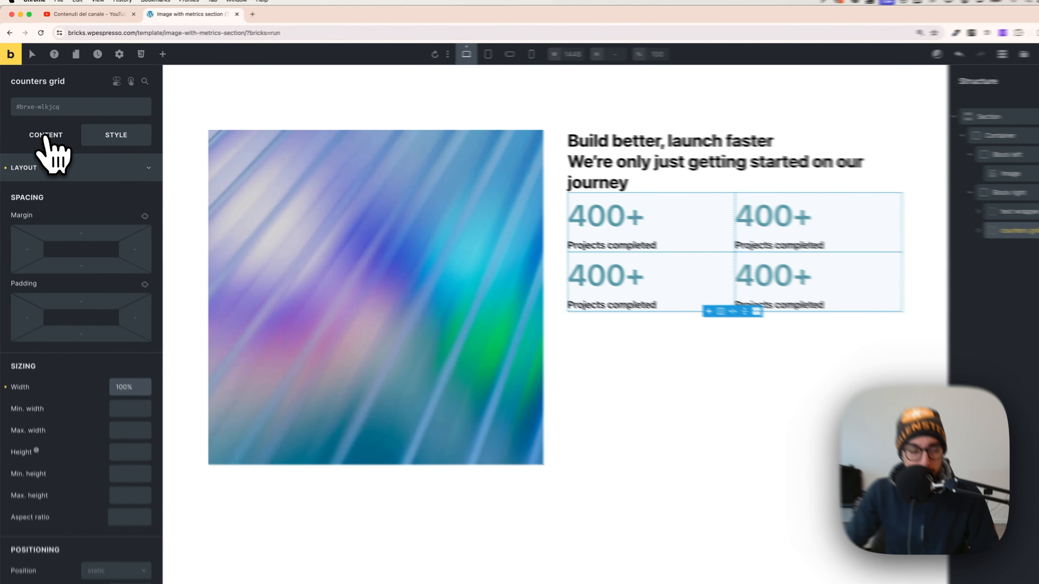
Set the gap of the counters grid to the Automatic.css space-m variable, after trying space-l
click(45, 138)
click(117, 228)
right_click(143, 254)
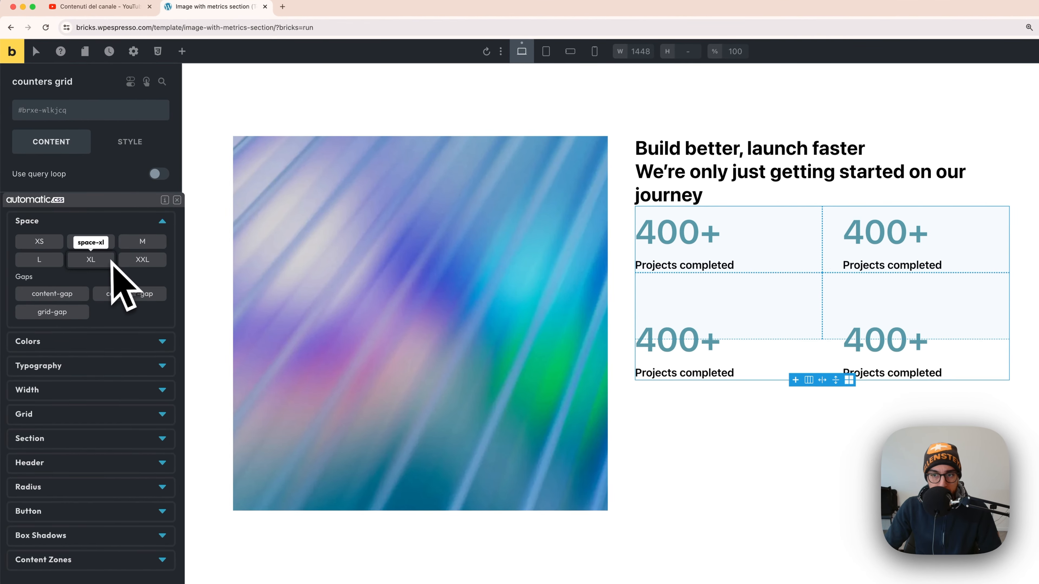
click(49, 261)
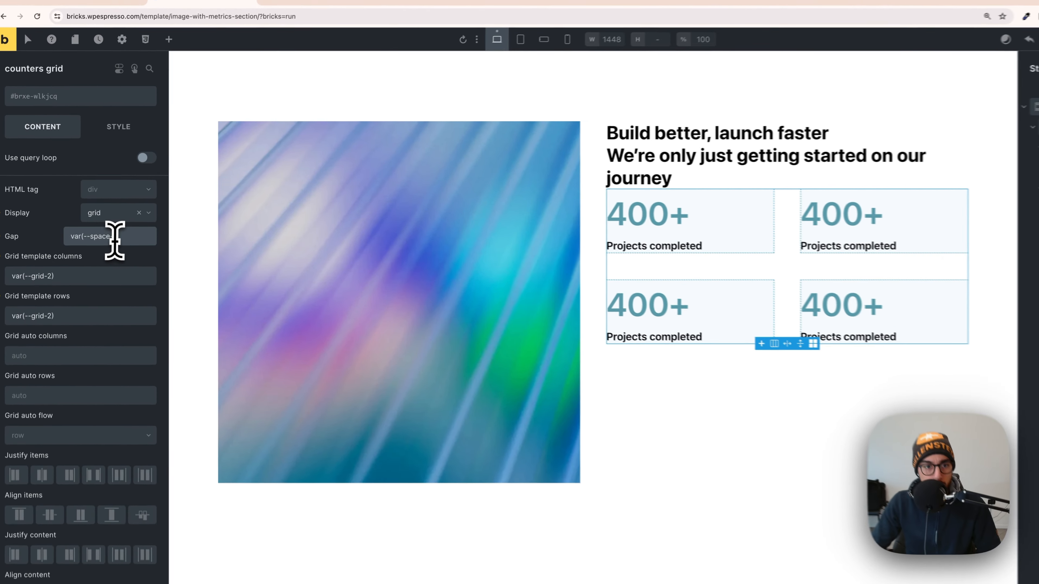
right_click(102, 226)
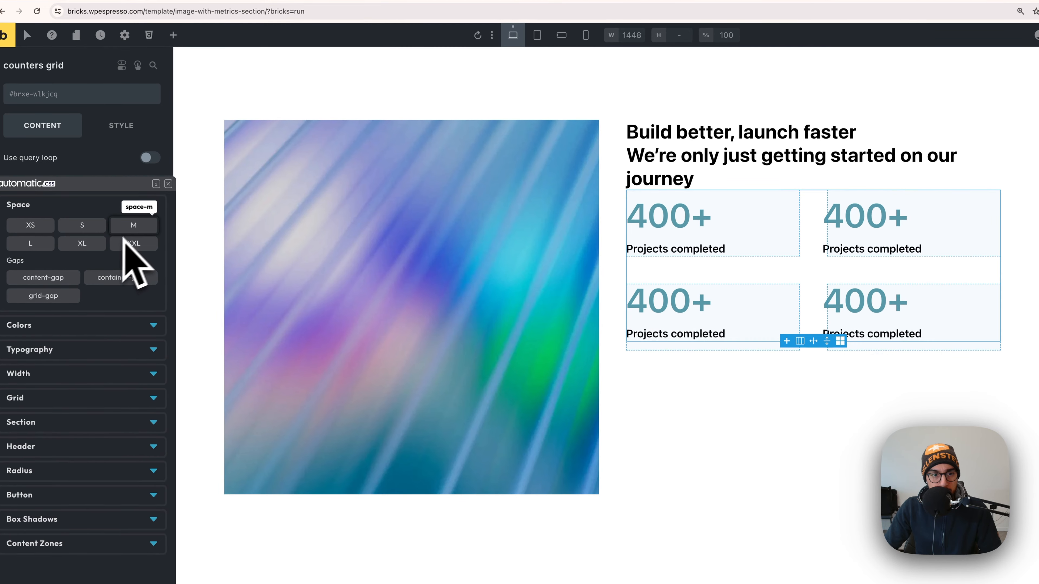
click(134, 225)
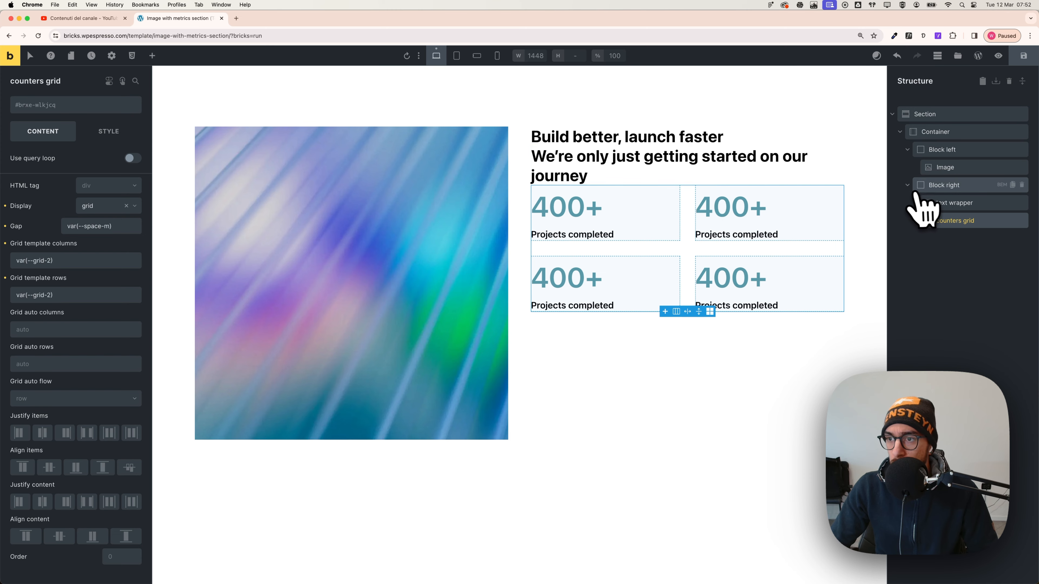
Give Block right a row gap of the space-m variable and centre its content along the main axis
click(918, 203)
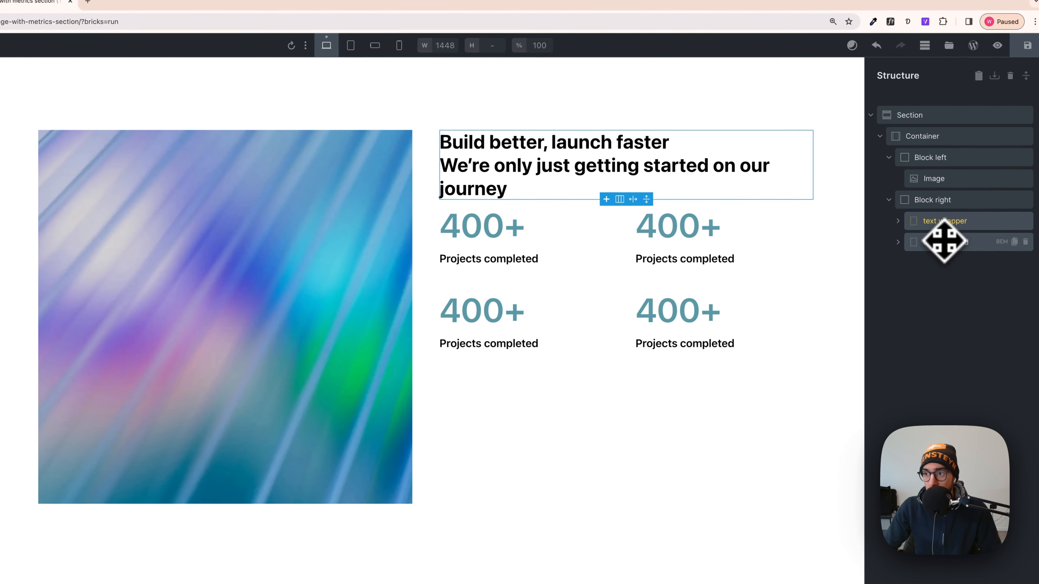
click(937, 204)
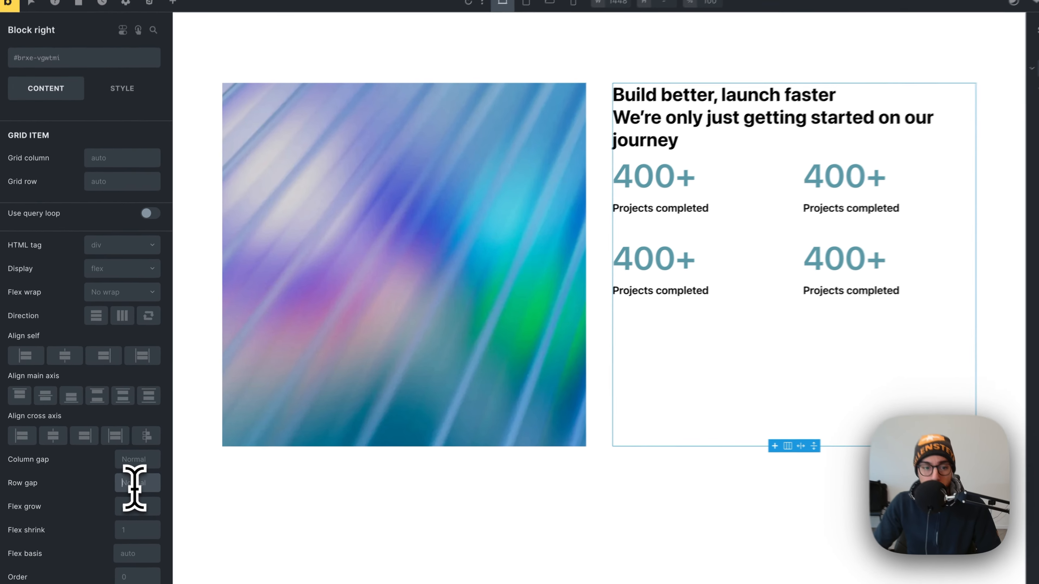
right_click(121, 471)
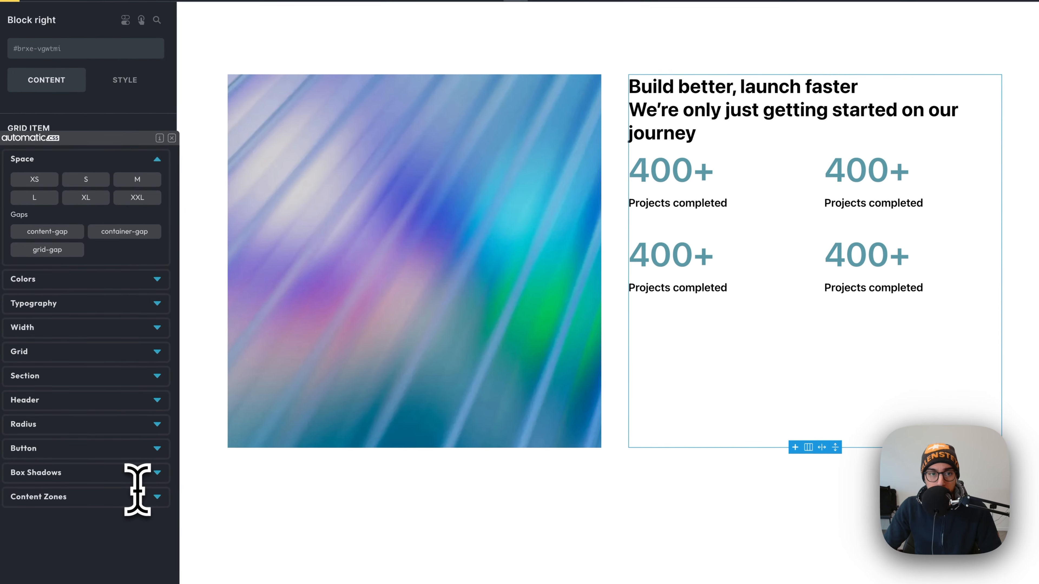
click(131, 180)
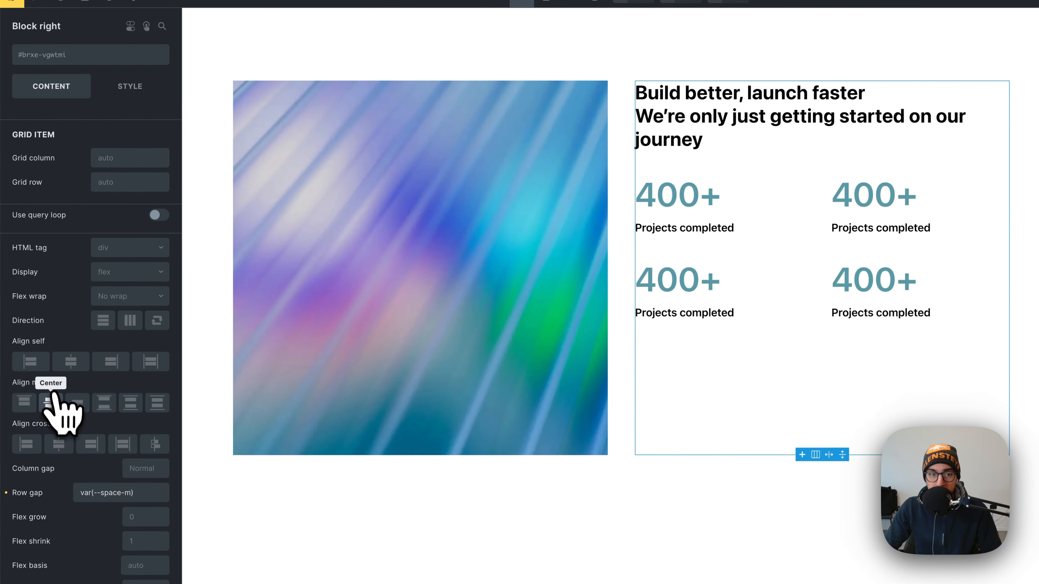
click(50, 403)
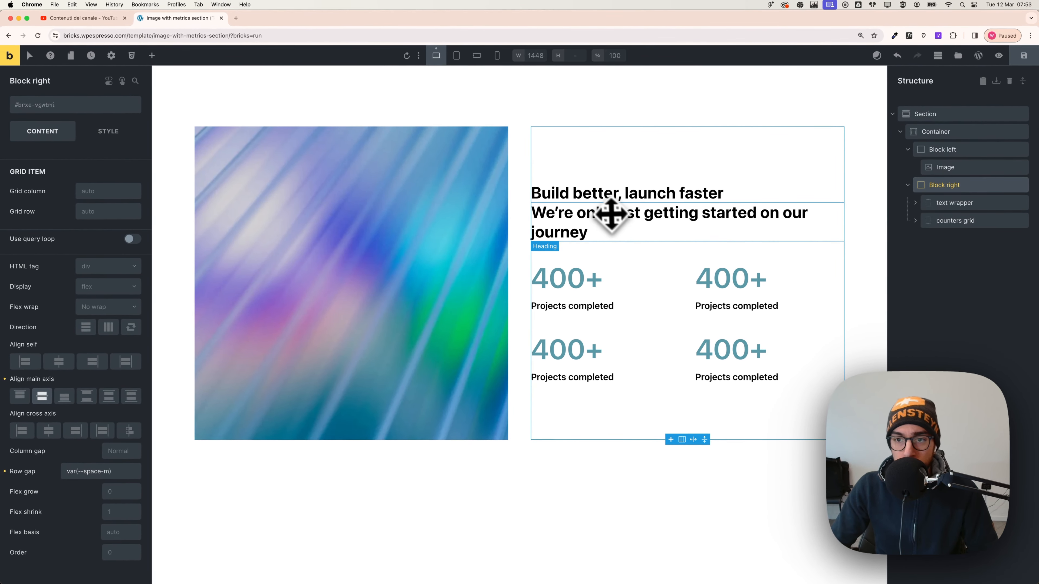
Style the small heading "Build better, launch faster" with the text-s font size variable and the teal Primary colour
click(669, 199)
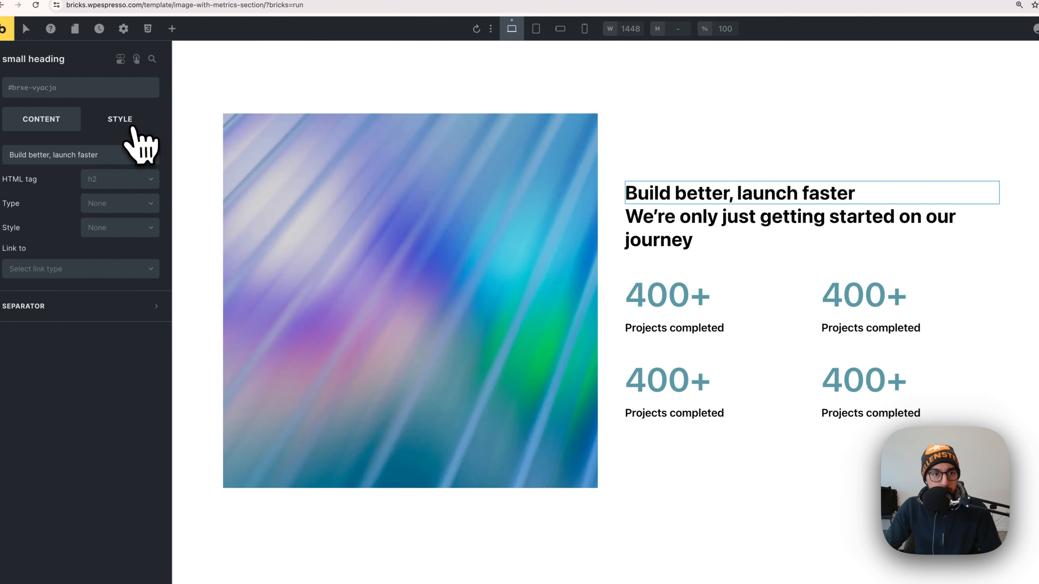
click(58, 143)
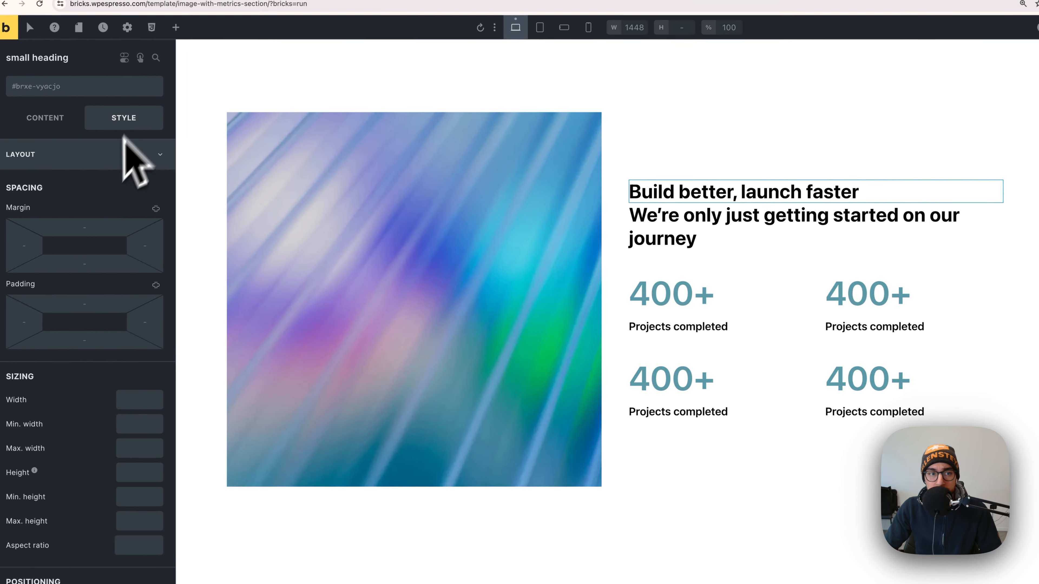
click(86, 160)
click(91, 183)
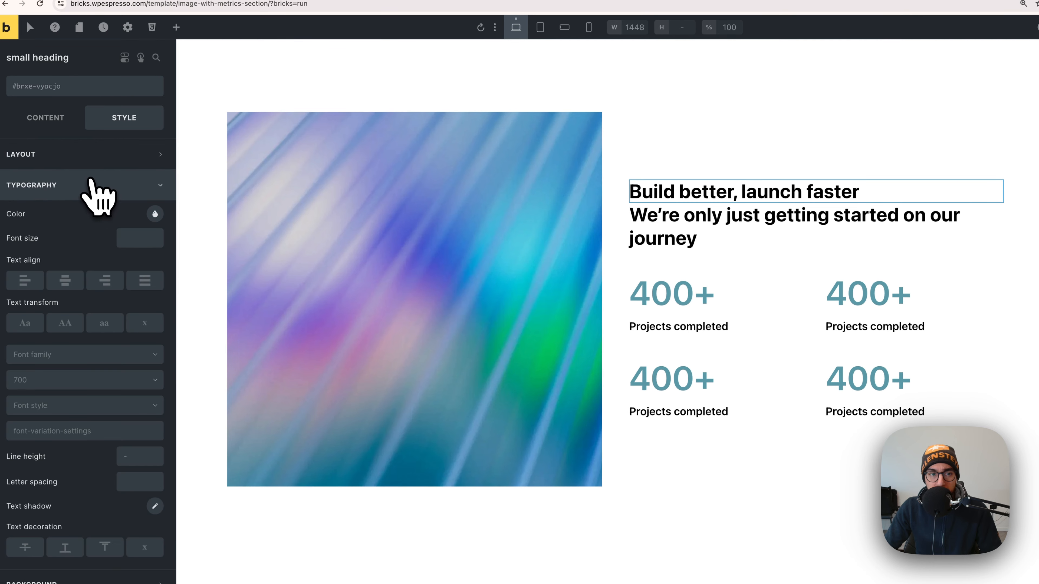
click(93, 220)
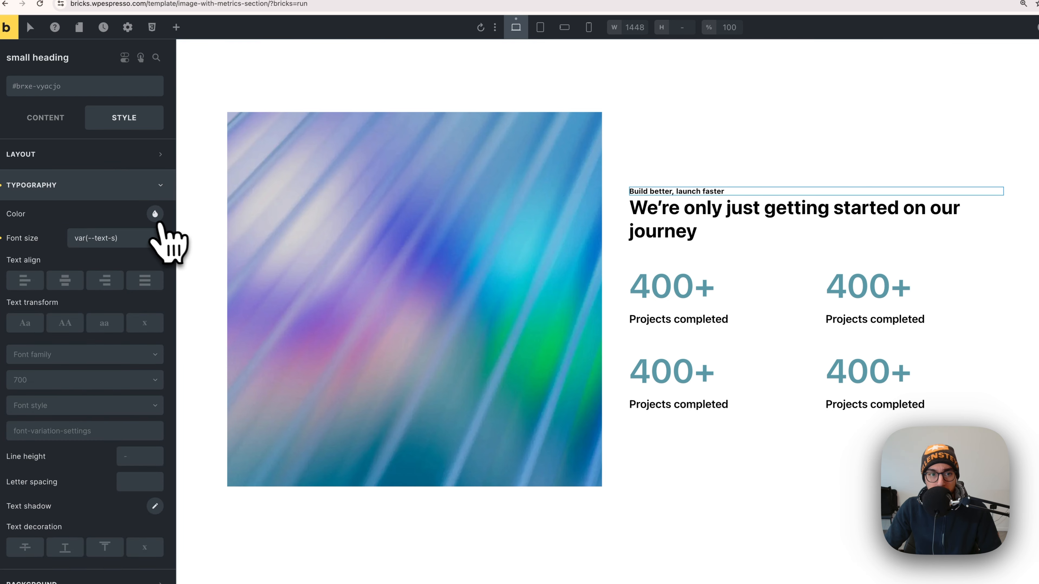
click(154, 213)
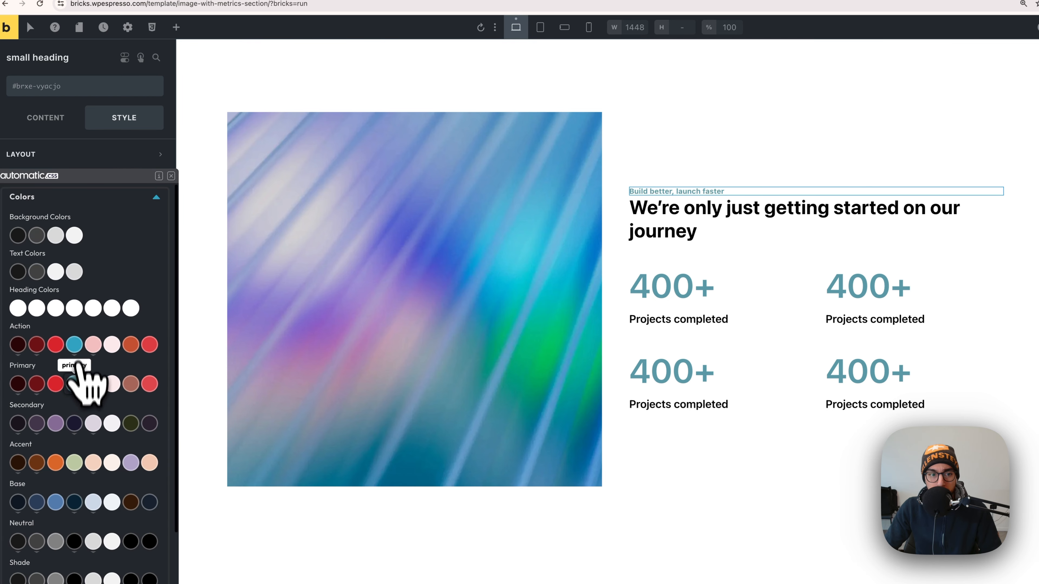
click(76, 386)
Select the big heading and compare it with the heading and metrics layout in the Figma design, returning to Bricks
click(785, 211)
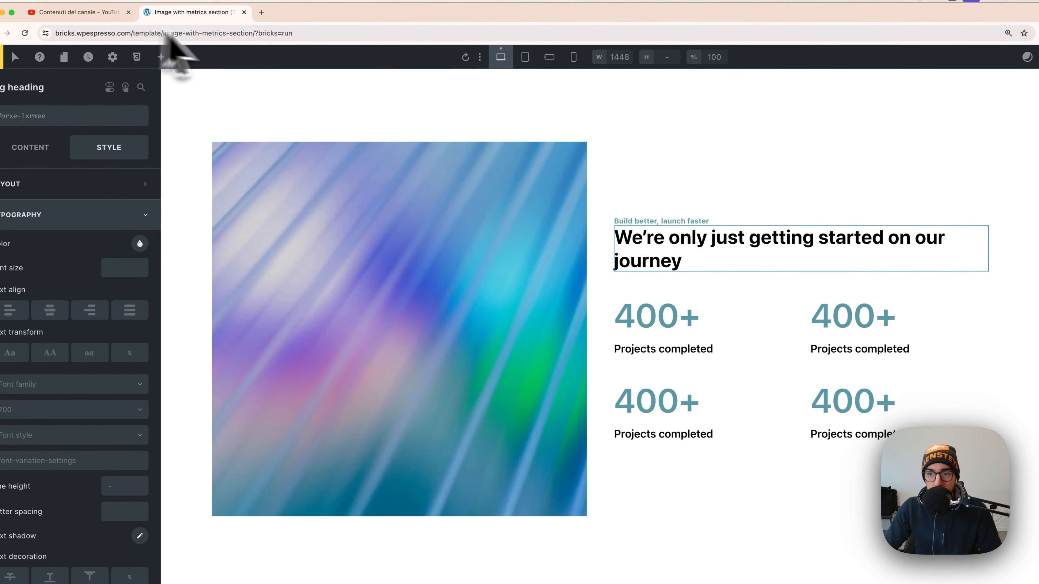
key(super+Tab)
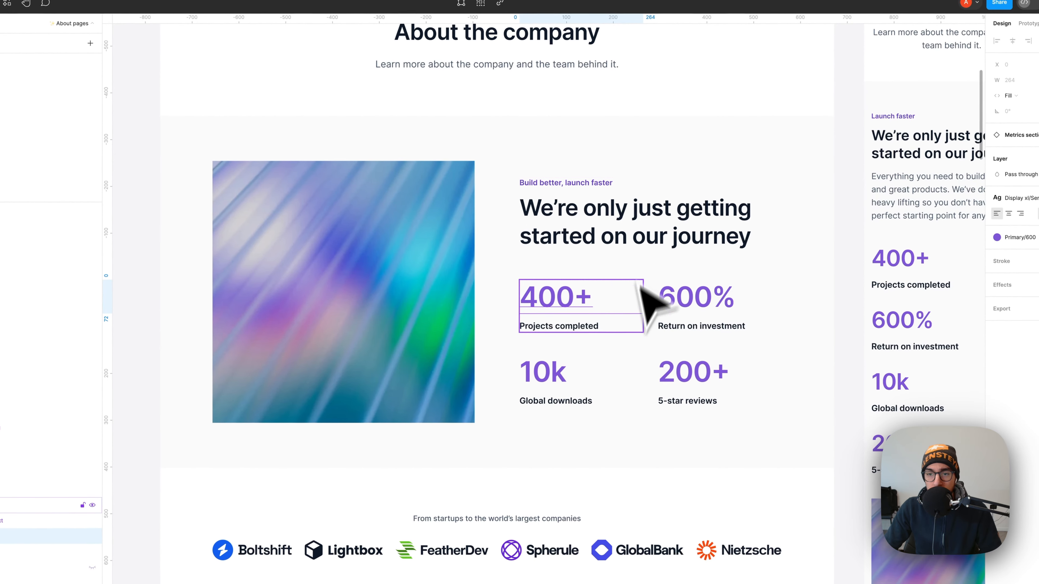
click(651, 319)
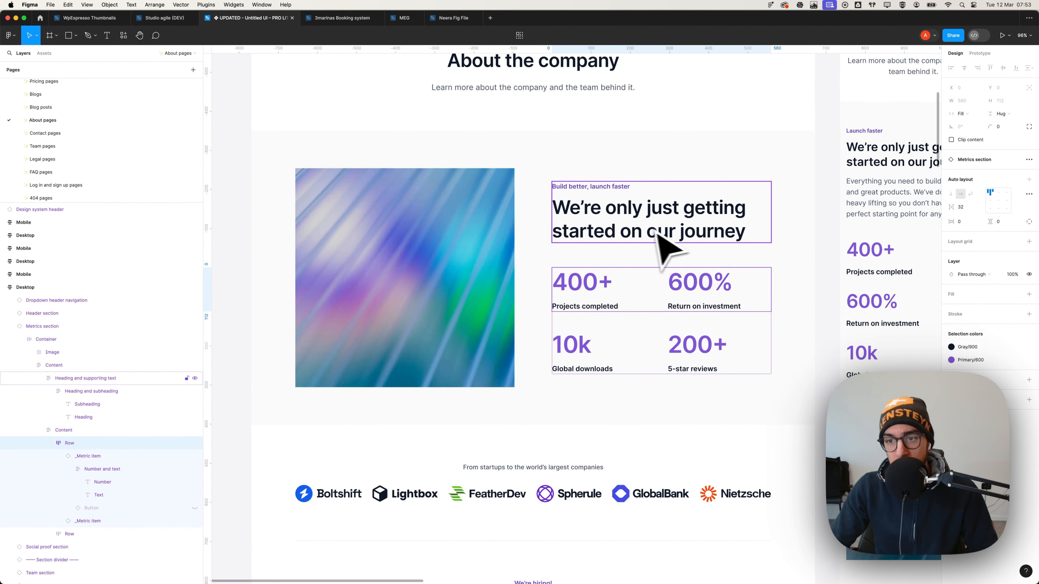
key(super+Tab)
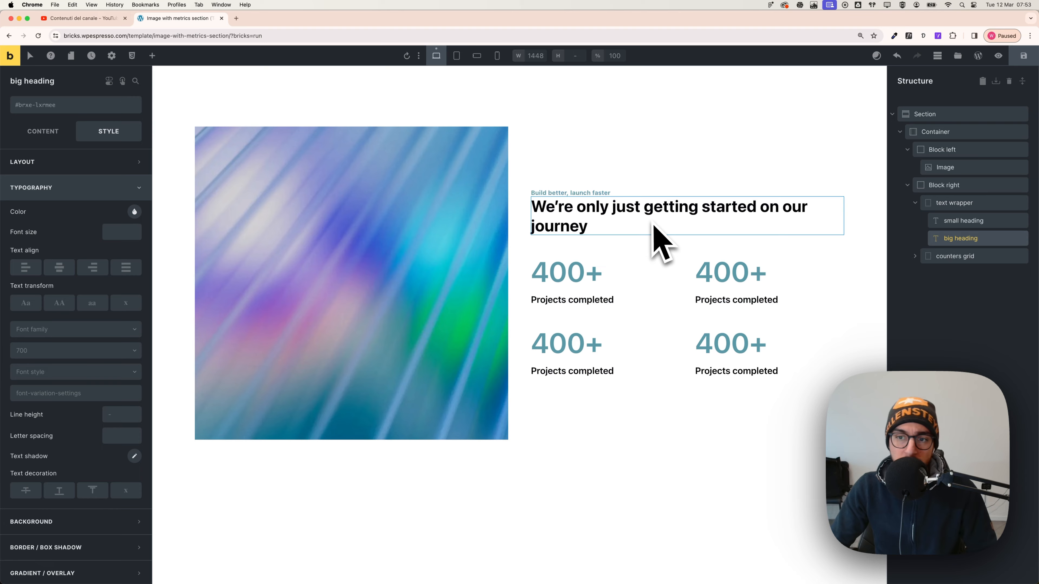
Collapse both blocks in the element structure and set the Container's width to the Automatic.css width-xl variable
click(701, 170)
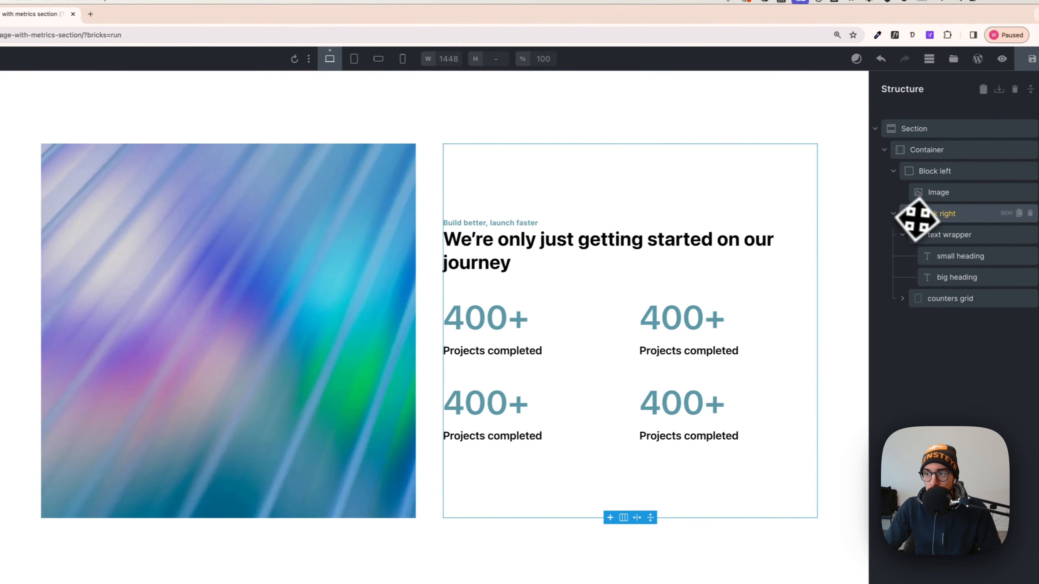
click(907, 211)
click(881, 173)
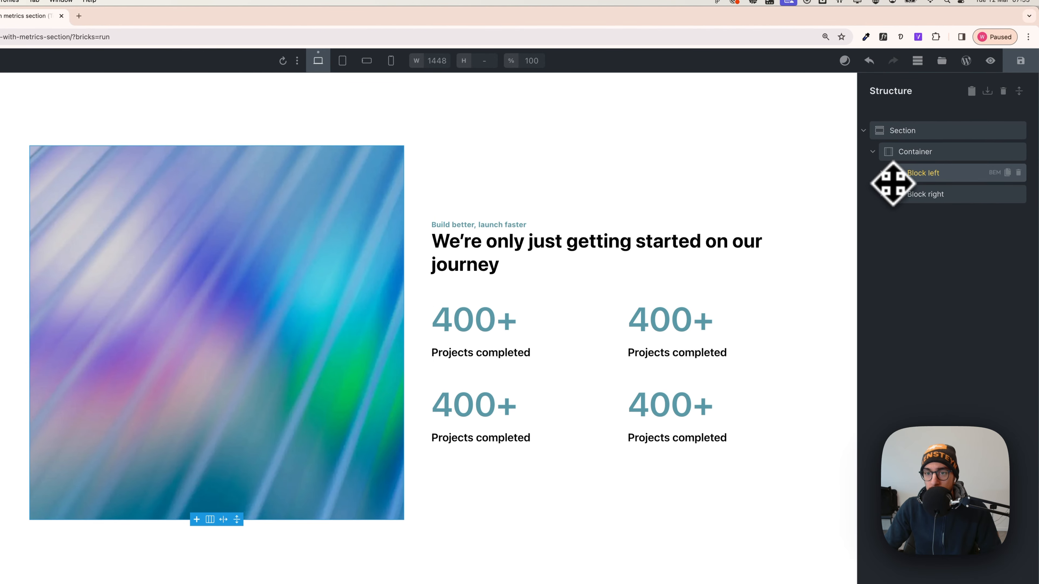
click(923, 159)
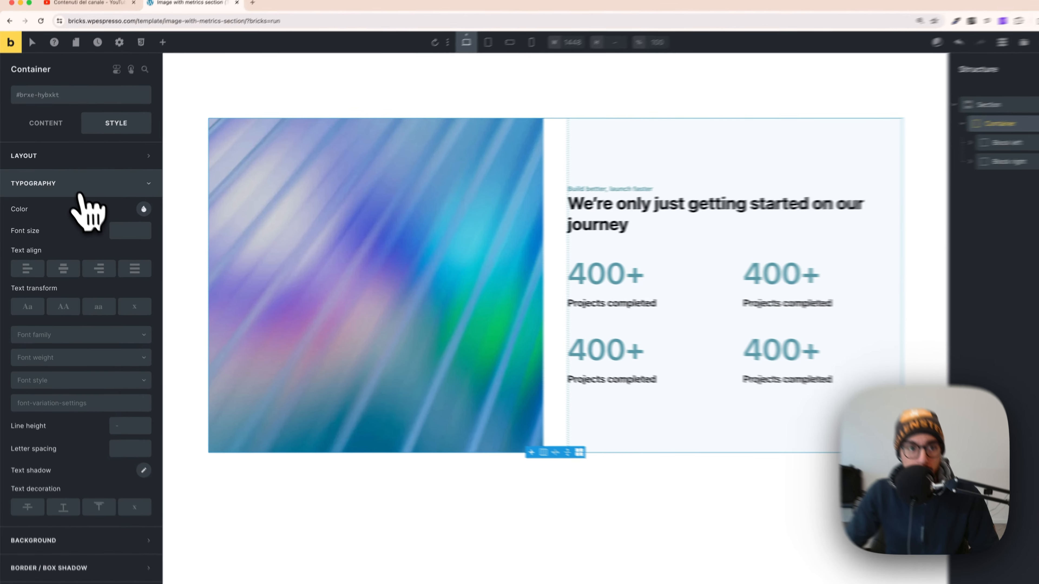
click(66, 166)
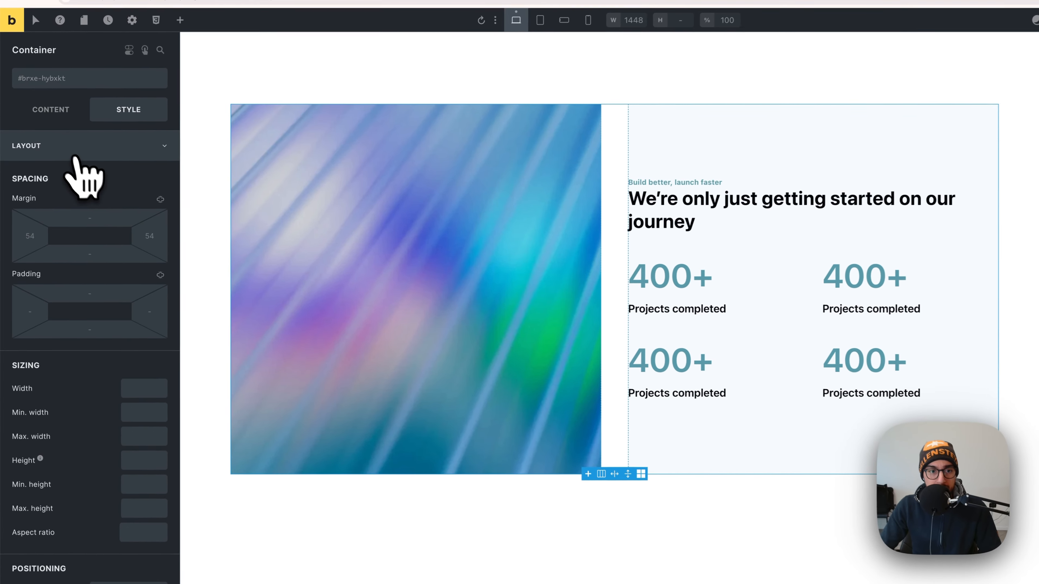
click(122, 369)
right_click(145, 390)
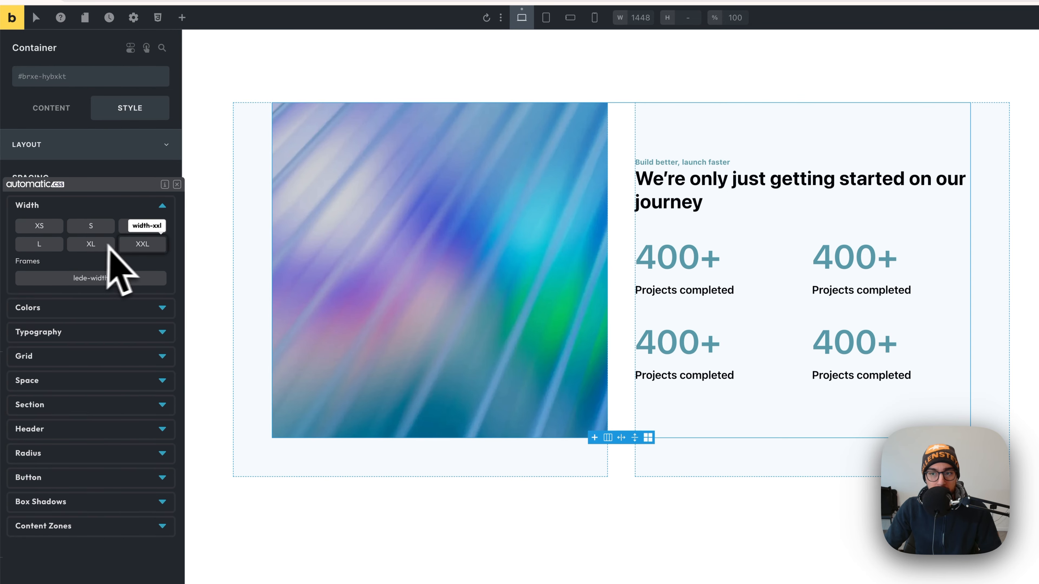
click(113, 247)
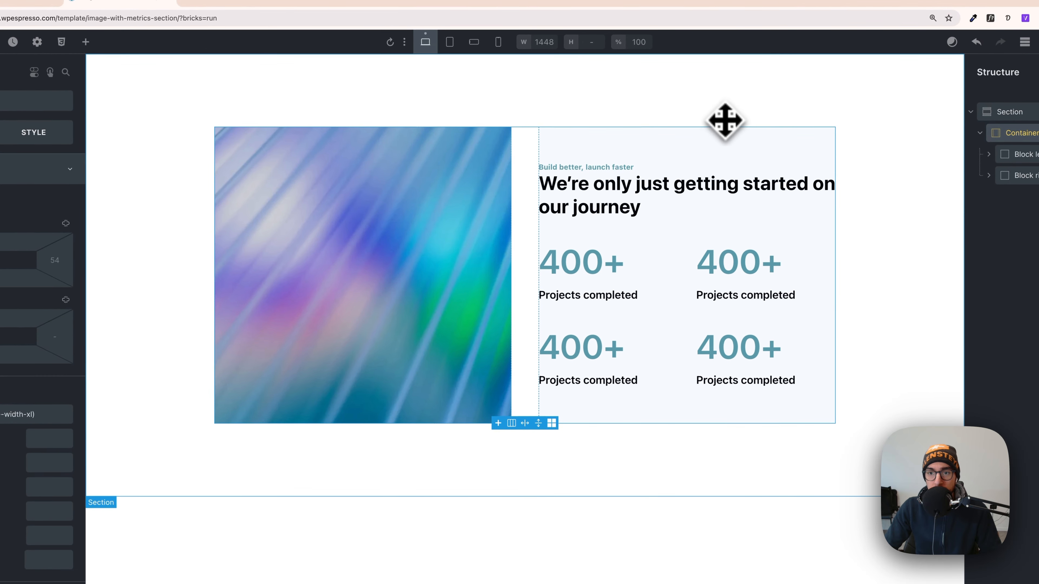
Set the gap of the Container's two-column grid to the Automatic.css space-xxl variable
click(723, 117)
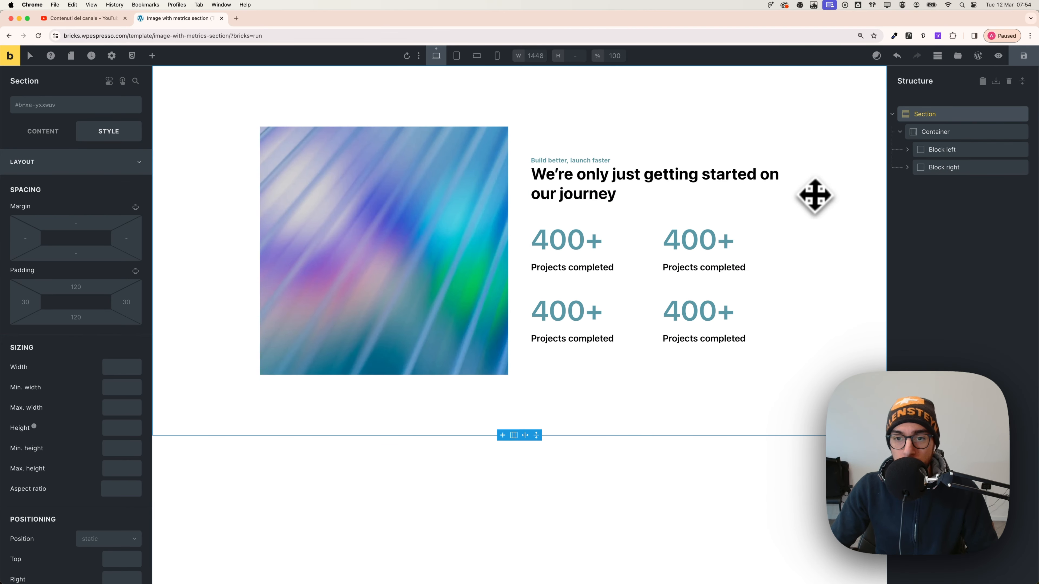
click(517, 157)
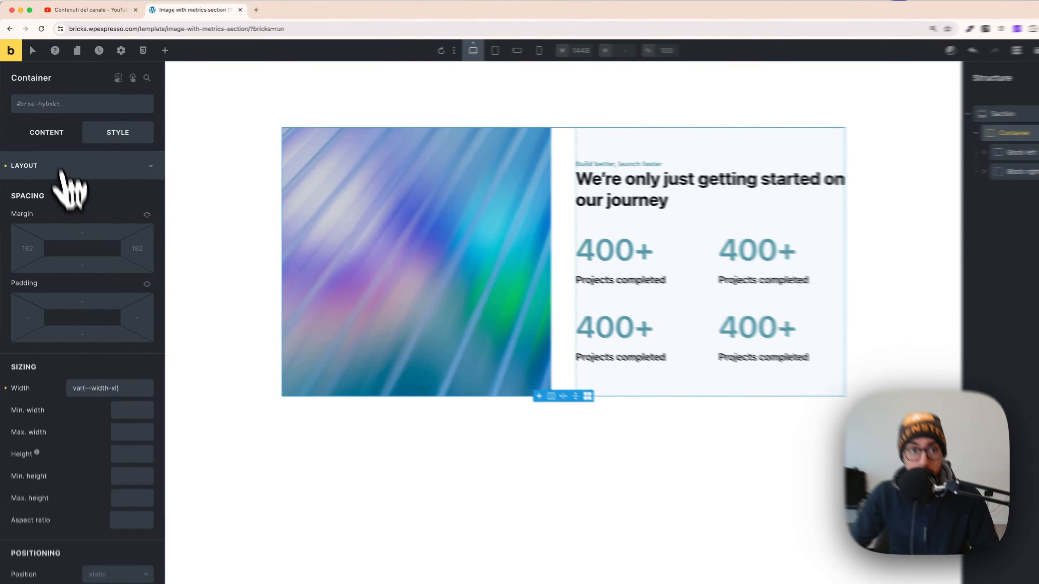
click(45, 132)
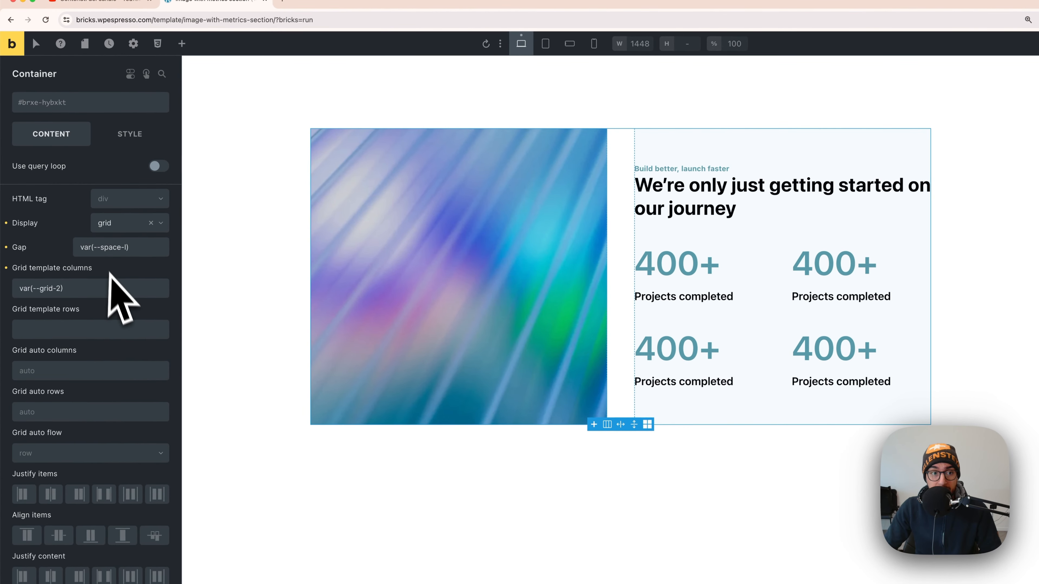
right_click(131, 248)
click(113, 253)
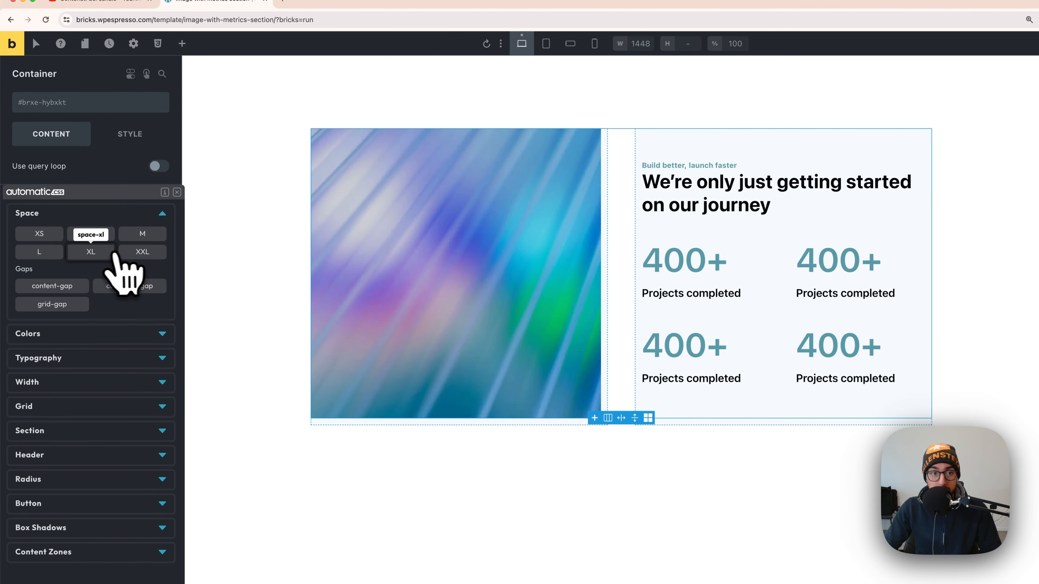
click(123, 254)
click(136, 252)
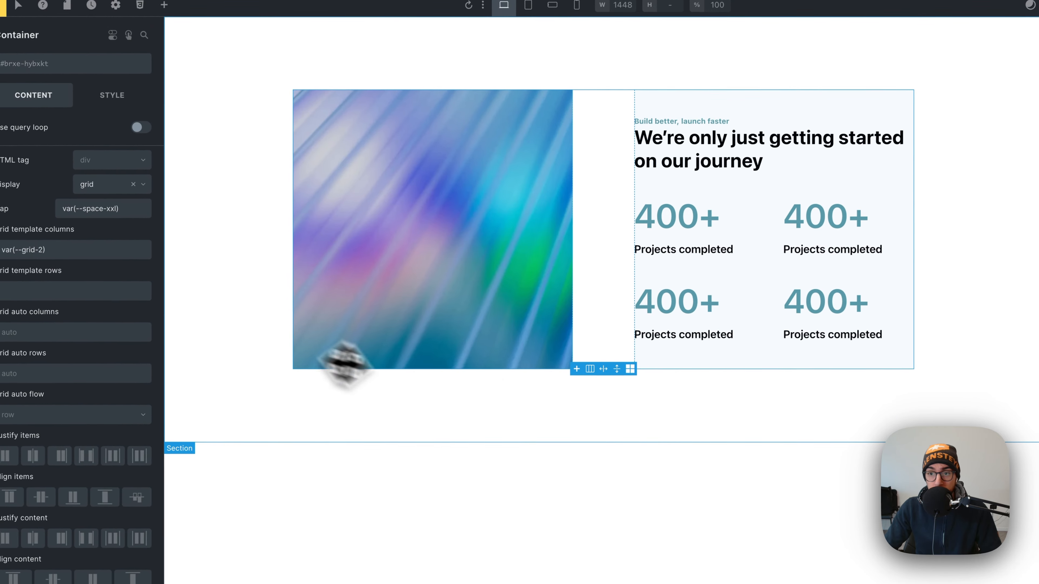
click(536, 399)
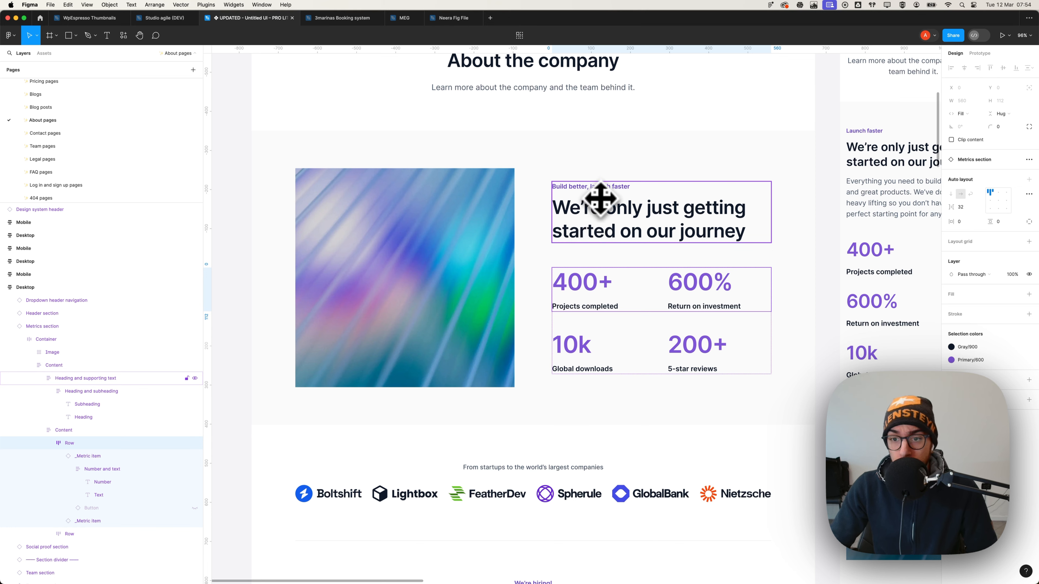
Check the second metric's number in the Figma design and set the top-right counter's end value to 600 in Bricks
key(super+Tab)
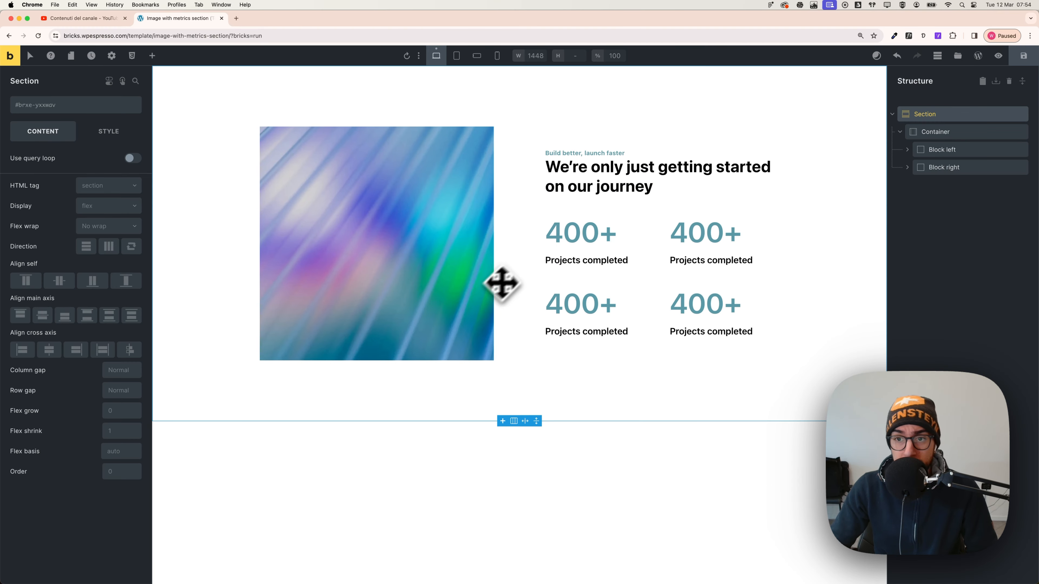
key(super+Tab)
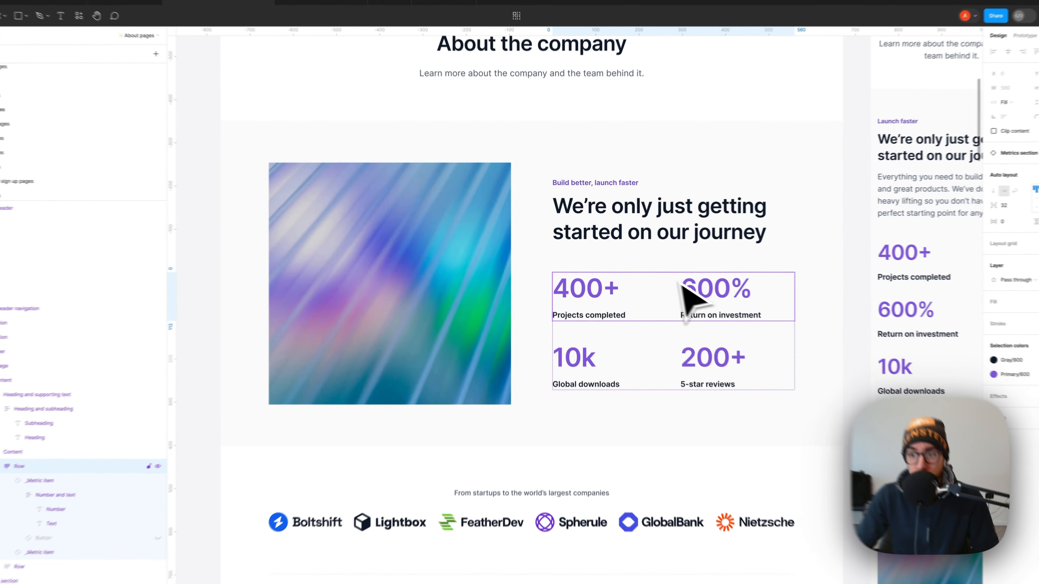
double_click(739, 292)
double_click(744, 292)
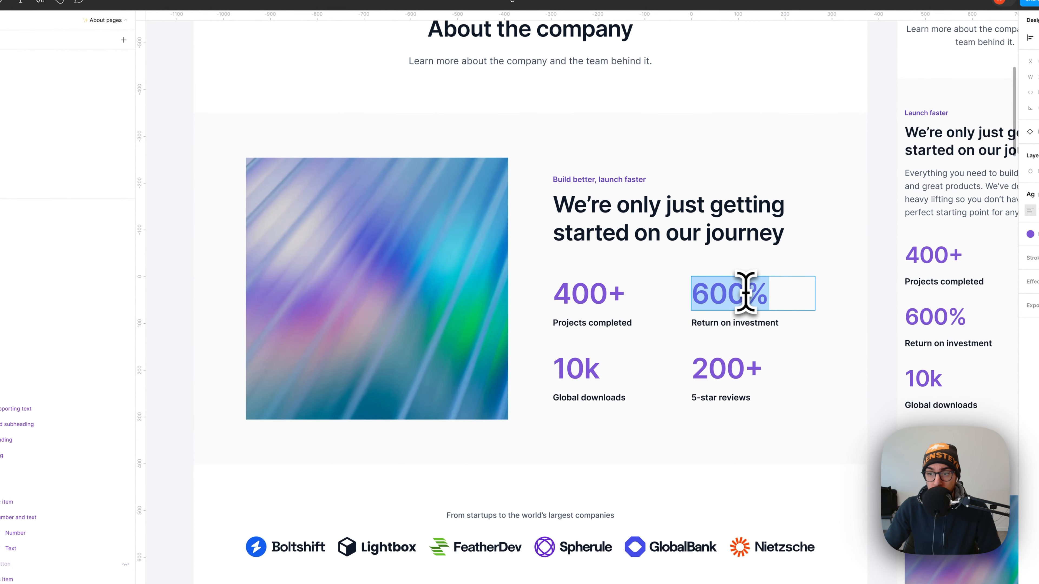
key(super+Tab)
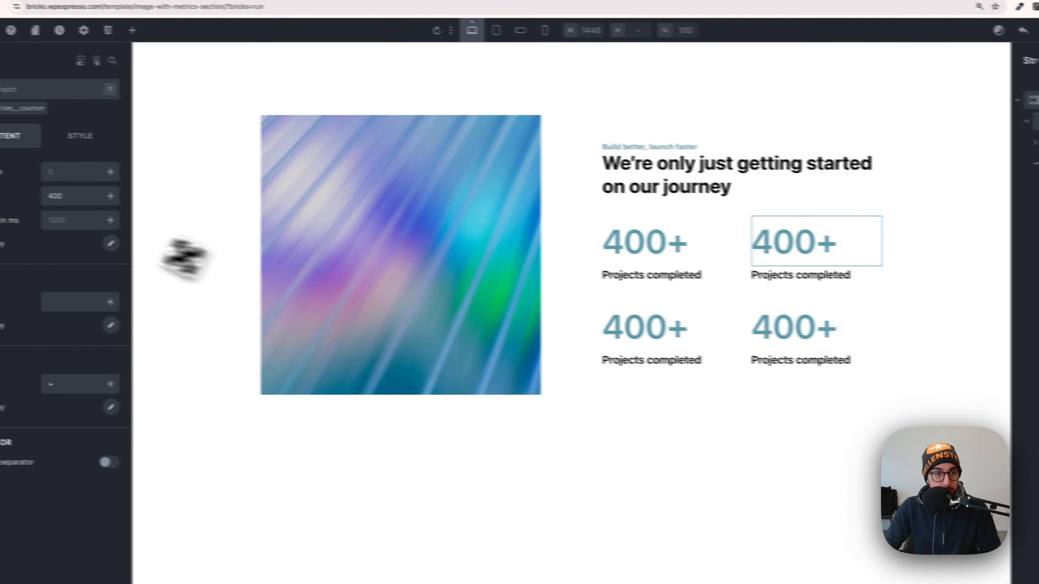
drag(70, 196, 8, 184)
text(600)
Copy the number 200 from the fourth metric in Figma and paste it as the bottom-right counter's end value in Bricks
key(super+Tab)
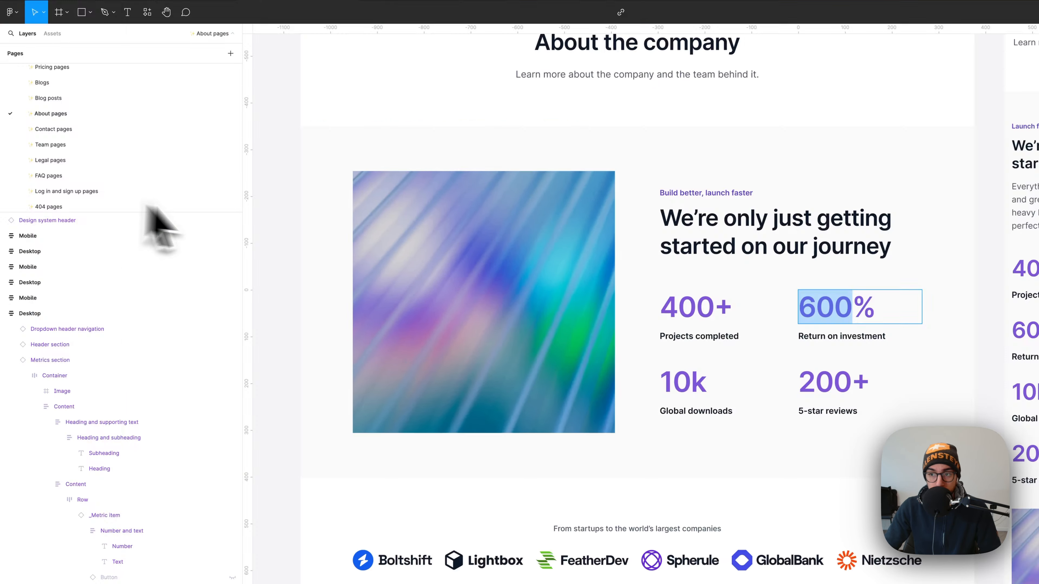
double_click(824, 382)
double_click(824, 382)
key(super+c)
key(super+Tab)
click(737, 315)
key(super+v)
Match the Figma metrics by making the bottom-left counter 10 with suffix "k" and giving the 600 counter the suffix "%"
key(super+Tab)
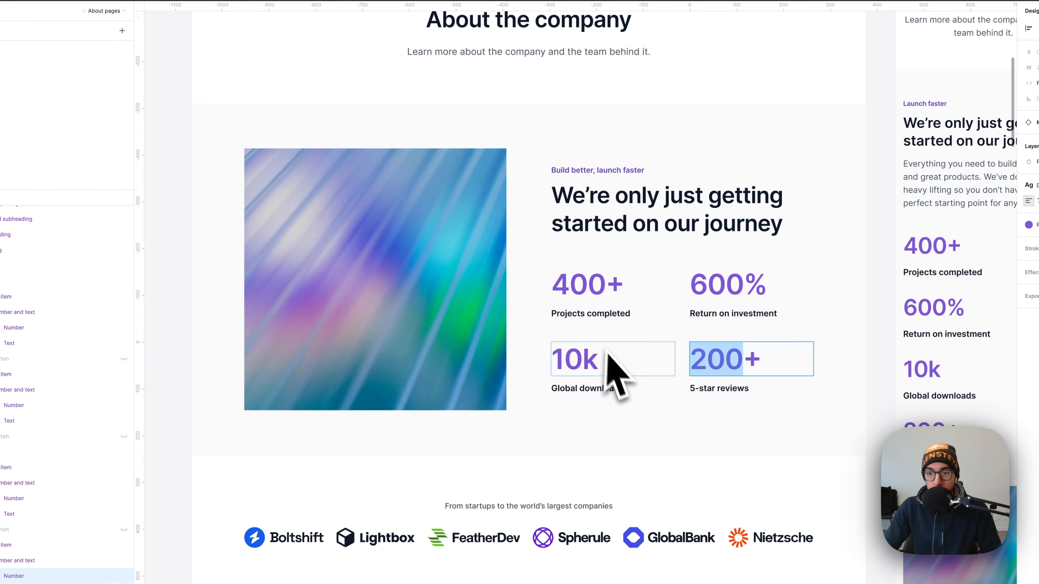
key(super+Tab)
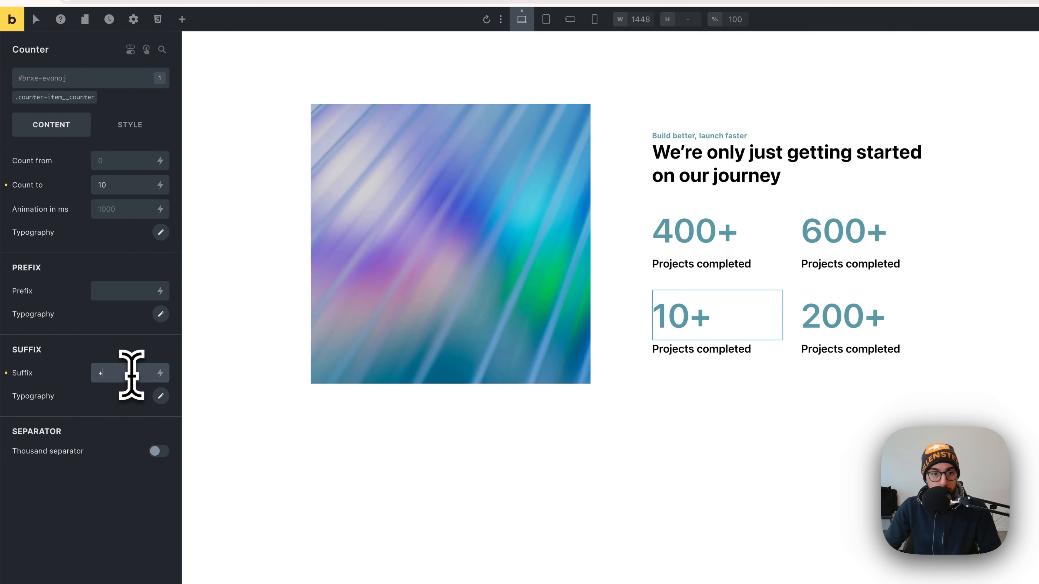
drag(131, 374, 81, 363)
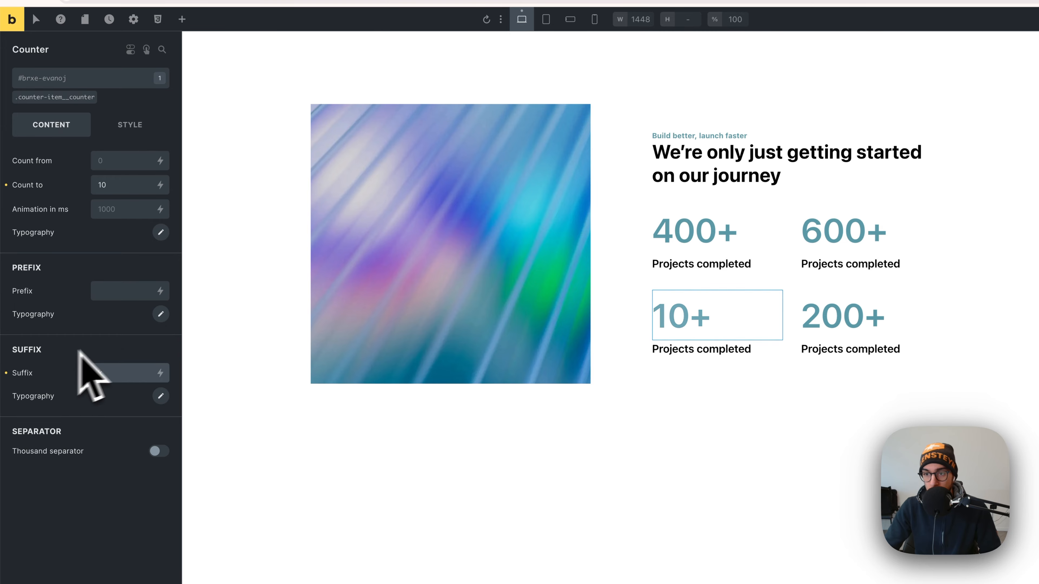
click(847, 236)
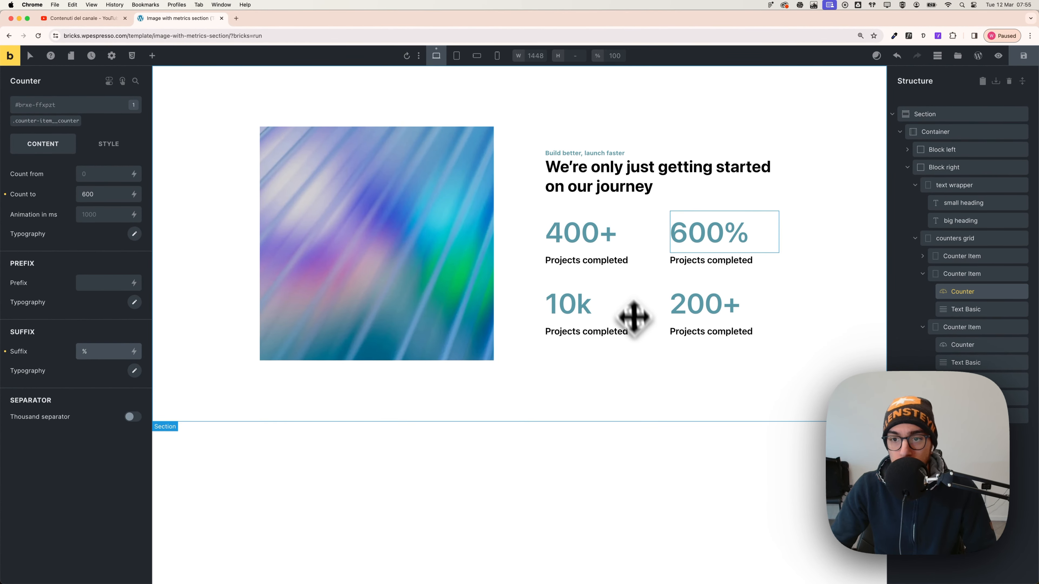
Make the text wrapper a vertical flex layout with the Automatic.css space-xs variable as its row gap
click(659, 154)
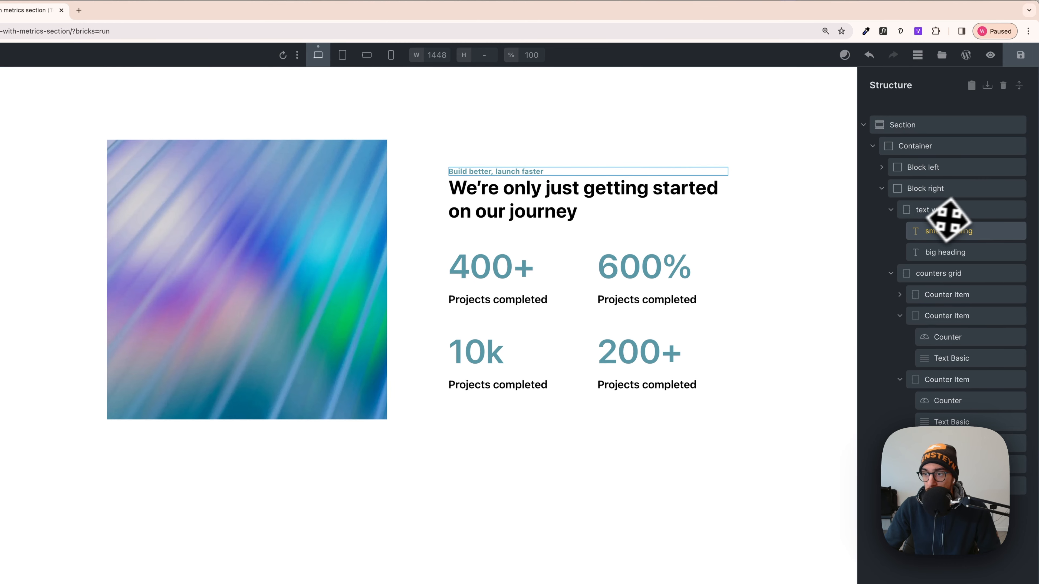
click(921, 211)
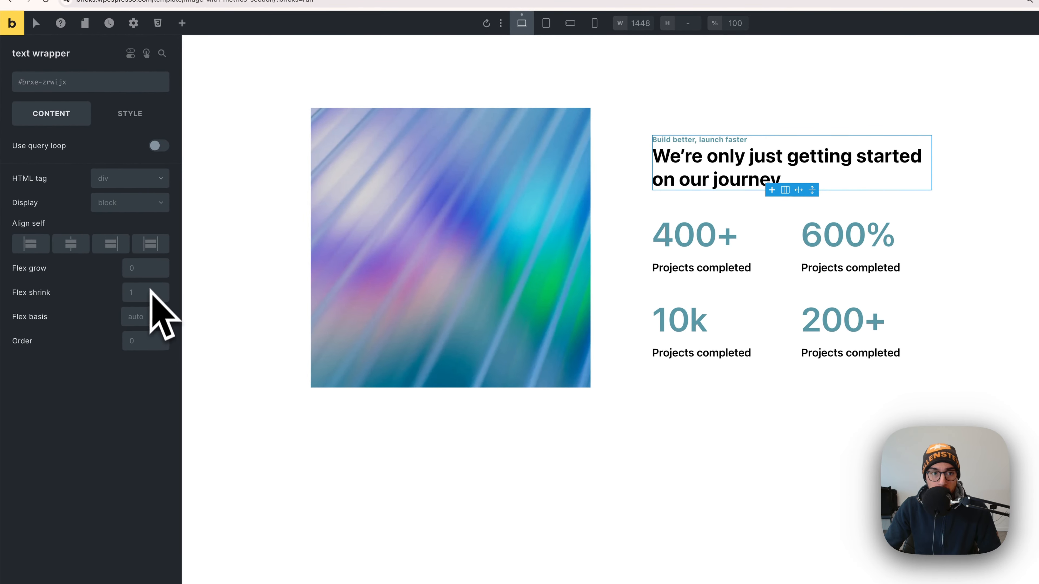
click(116, 204)
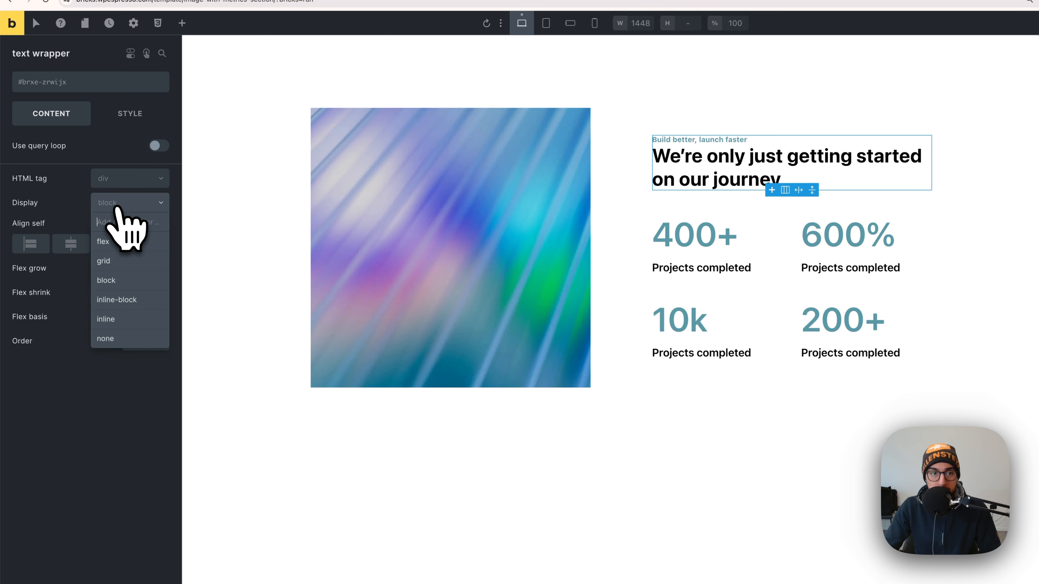
click(121, 242)
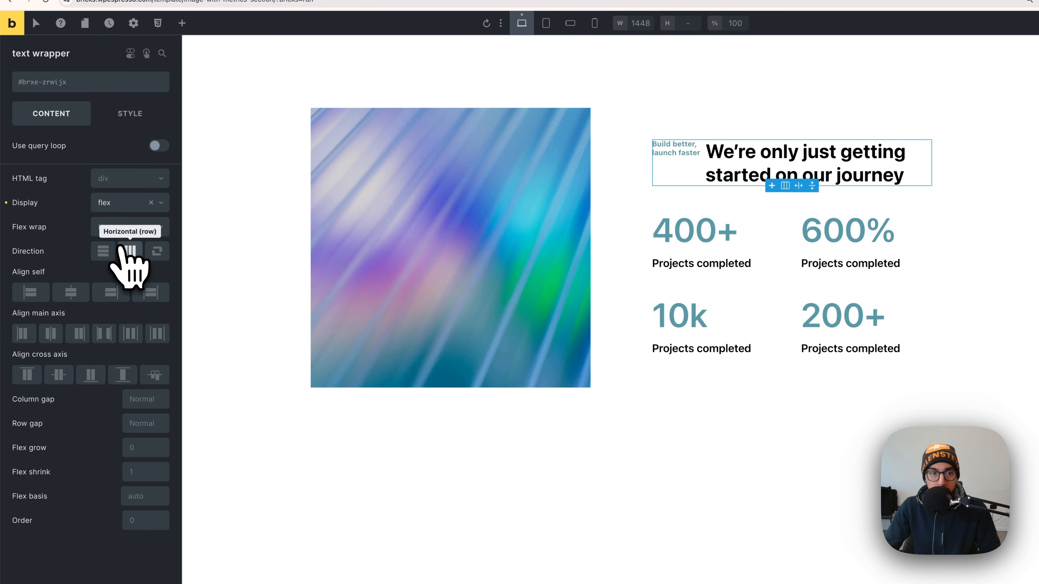
click(105, 253)
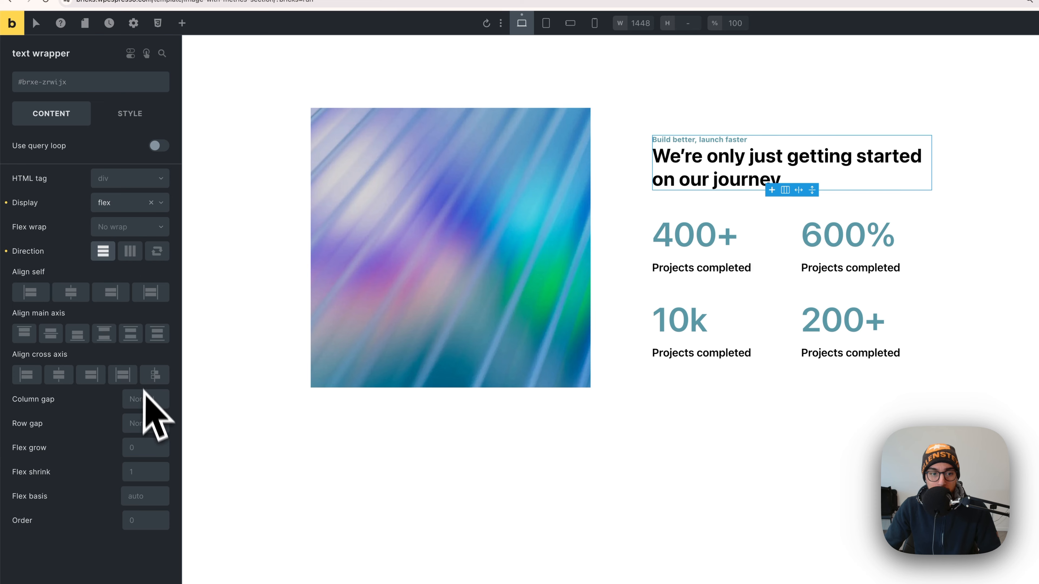
right_click(147, 423)
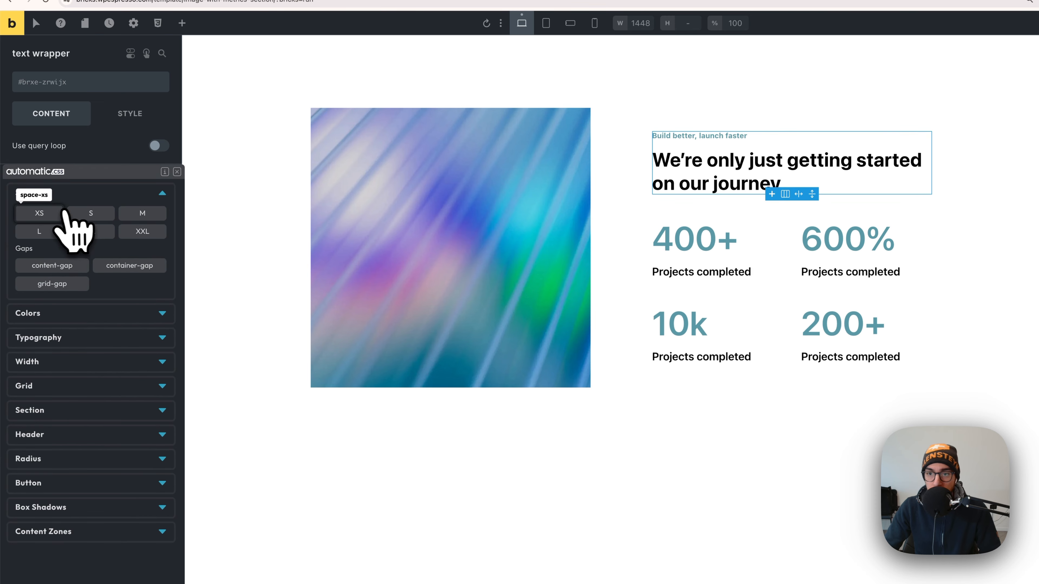
click(57, 215)
click(711, 452)
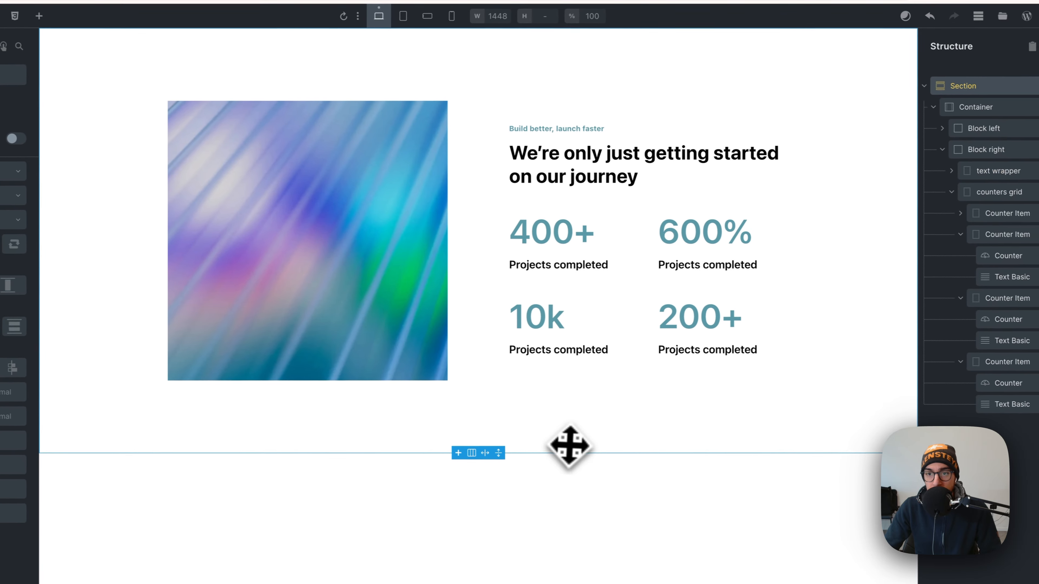
Give the whole Section a light grey background colour
click(577, 487)
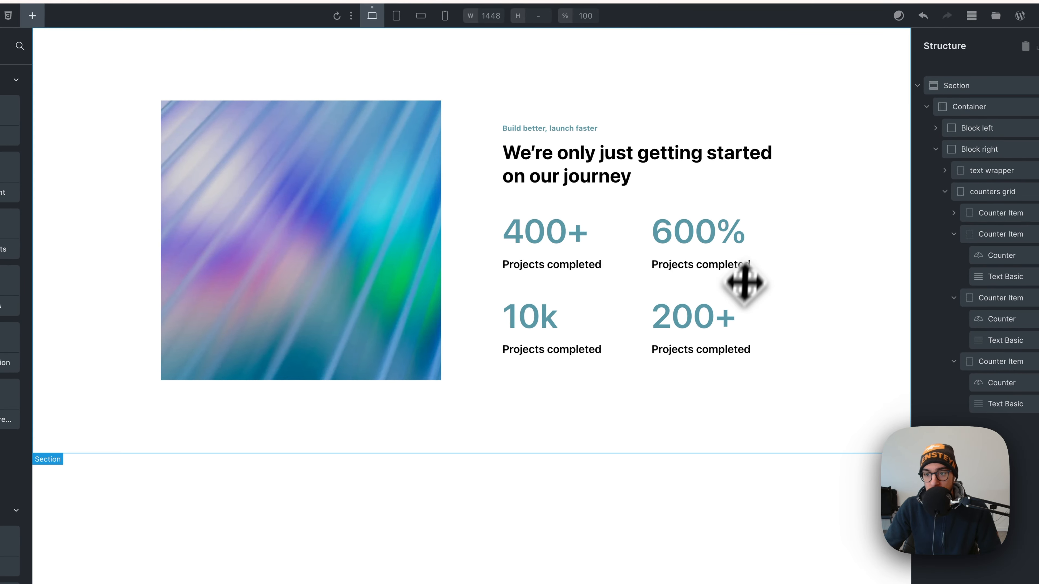
click(841, 79)
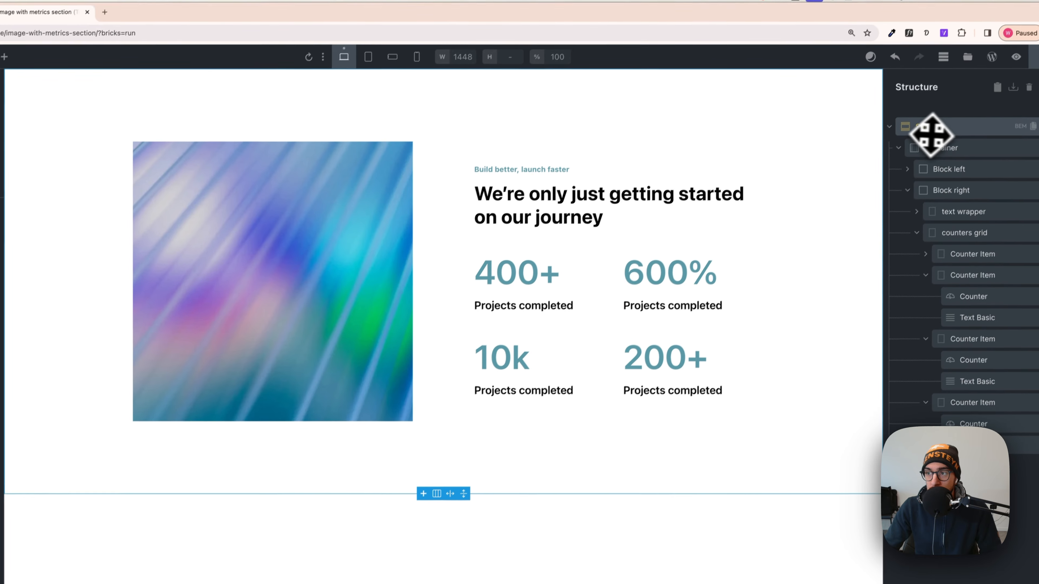
click(917, 85)
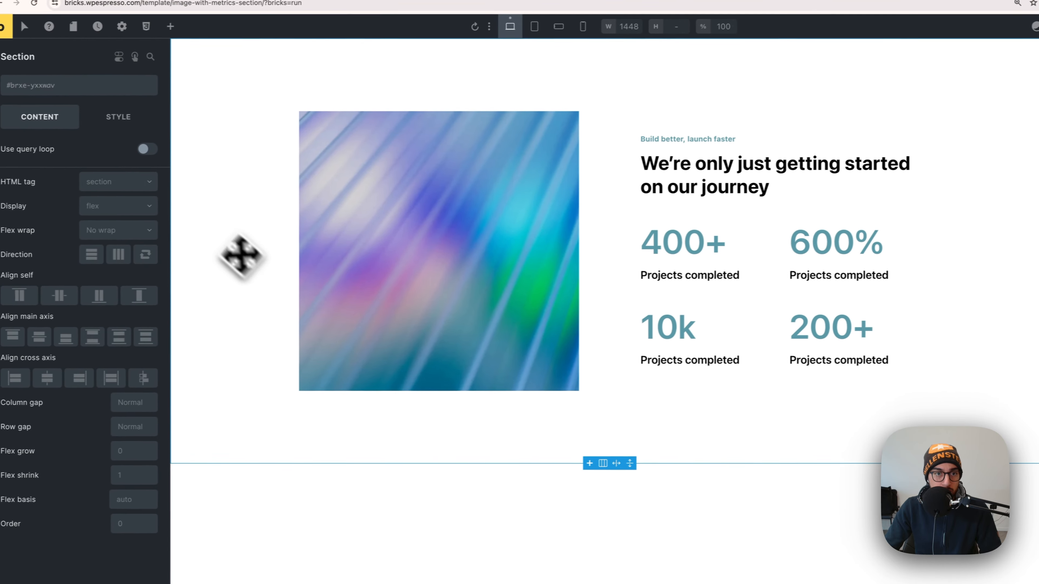
click(119, 118)
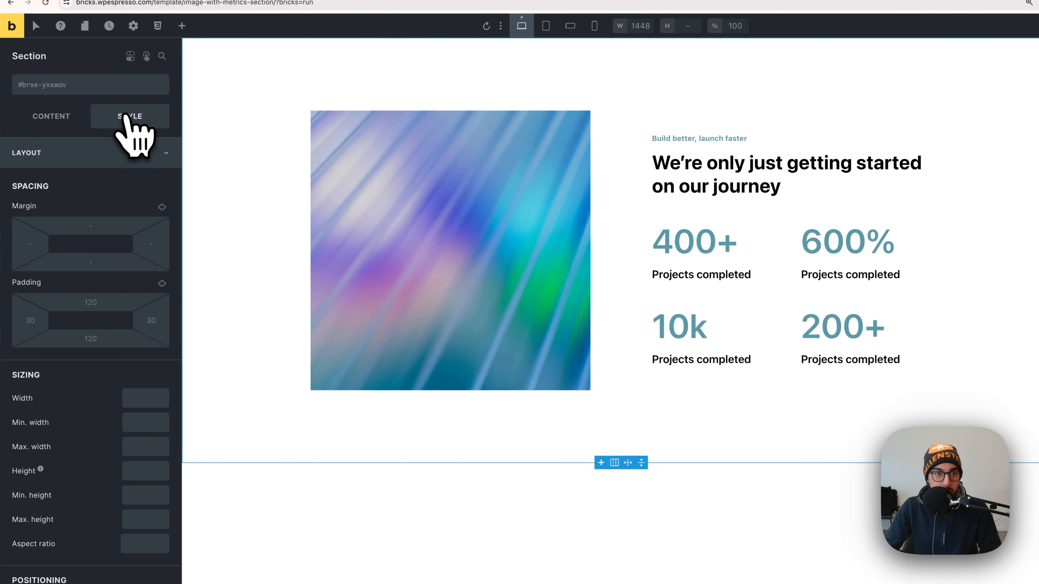
click(66, 164)
click(66, 212)
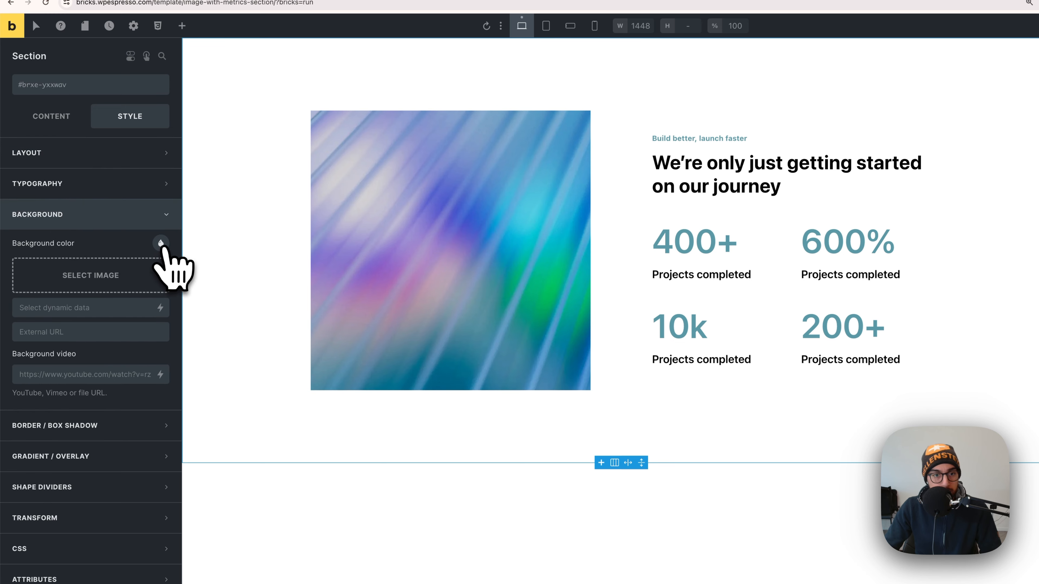
click(160, 244)
click(67, 313)
click(81, 318)
click(182, 26)
Preview the section at the mobile landscape and mobile portrait breakpoints, select the image, and return to the desktop view
click(570, 26)
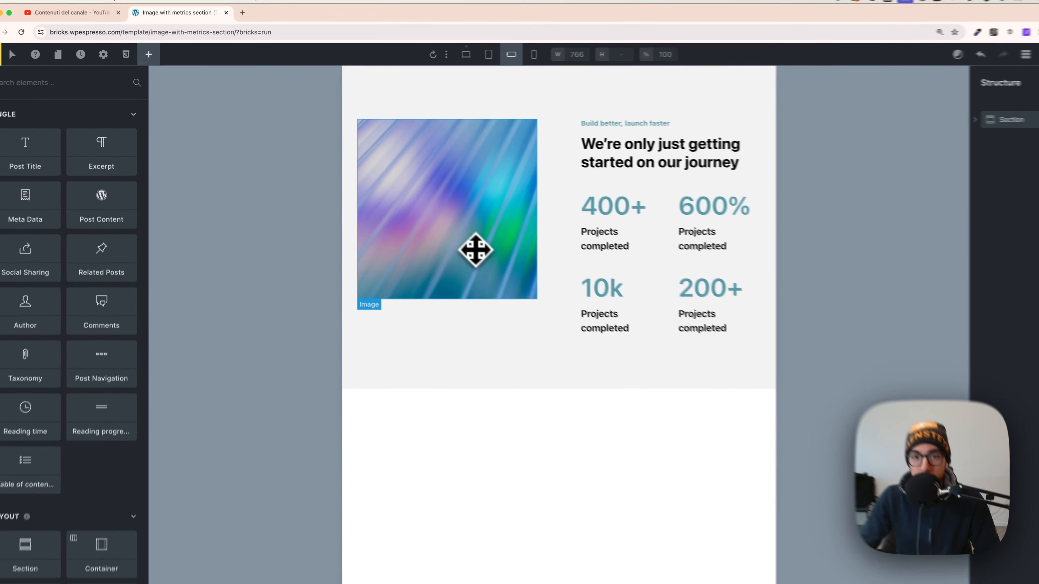
click(445, 233)
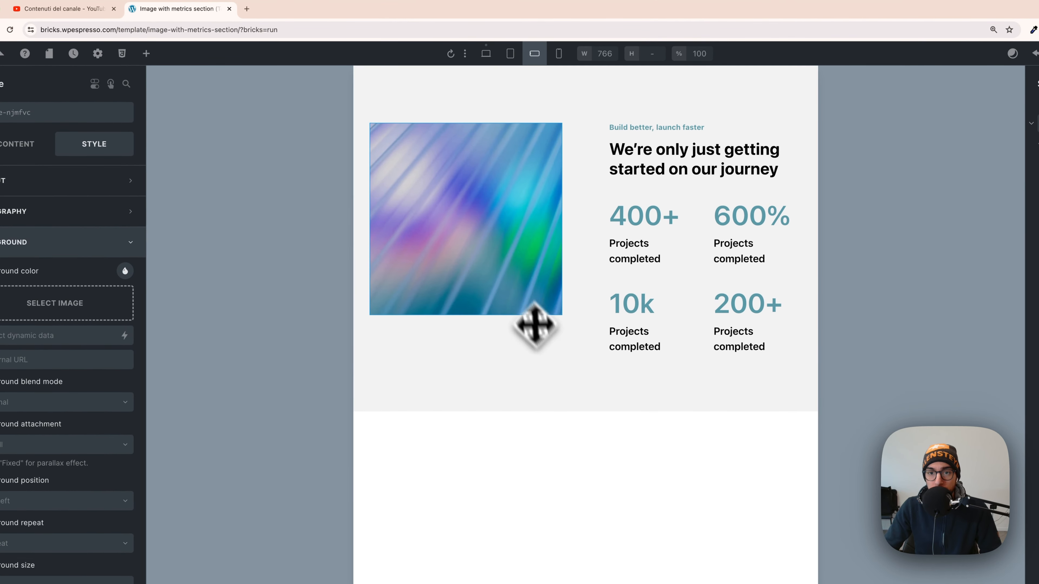
click(558, 53)
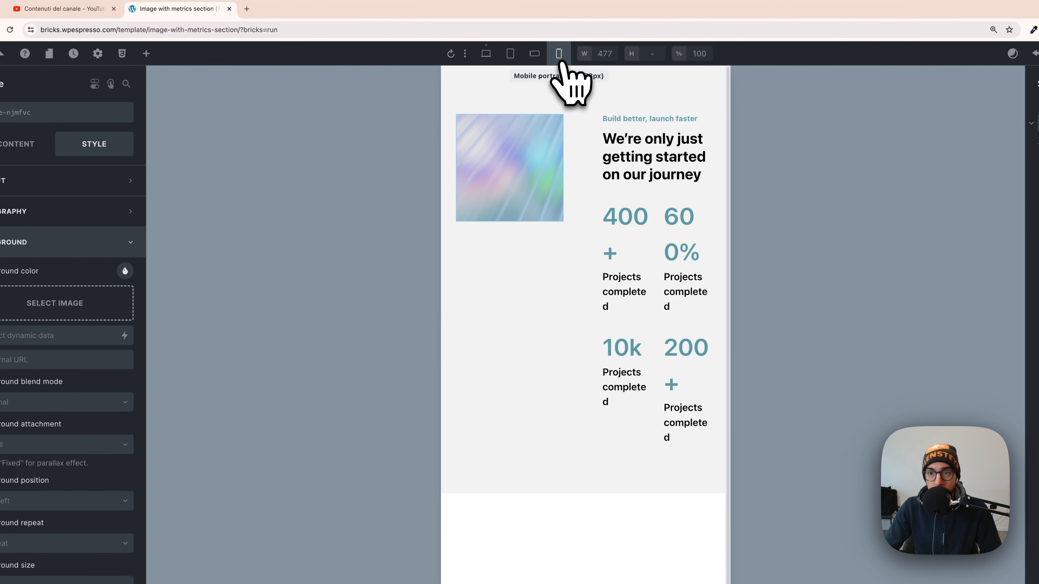
click(534, 53)
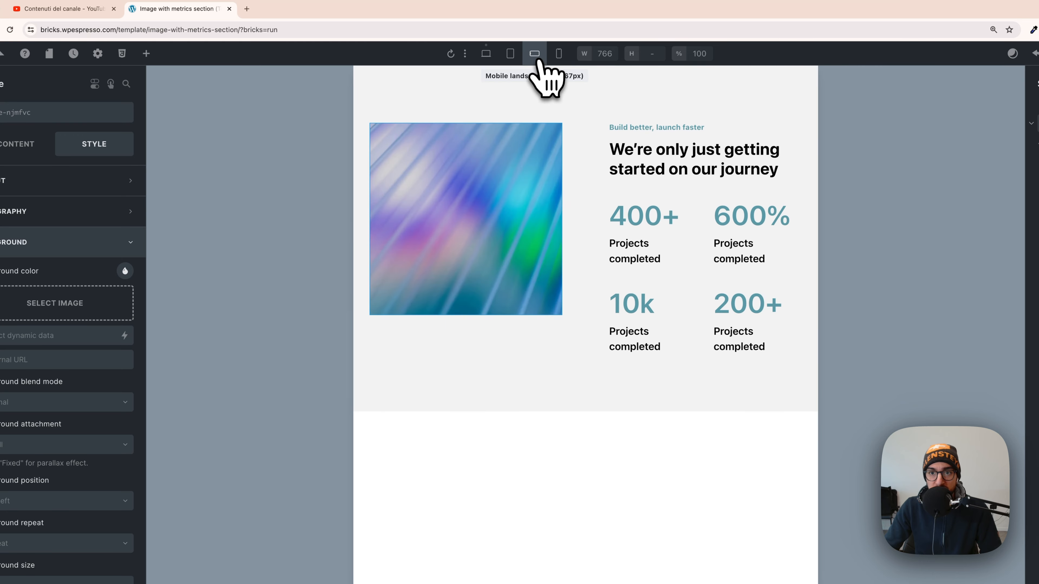
click(485, 54)
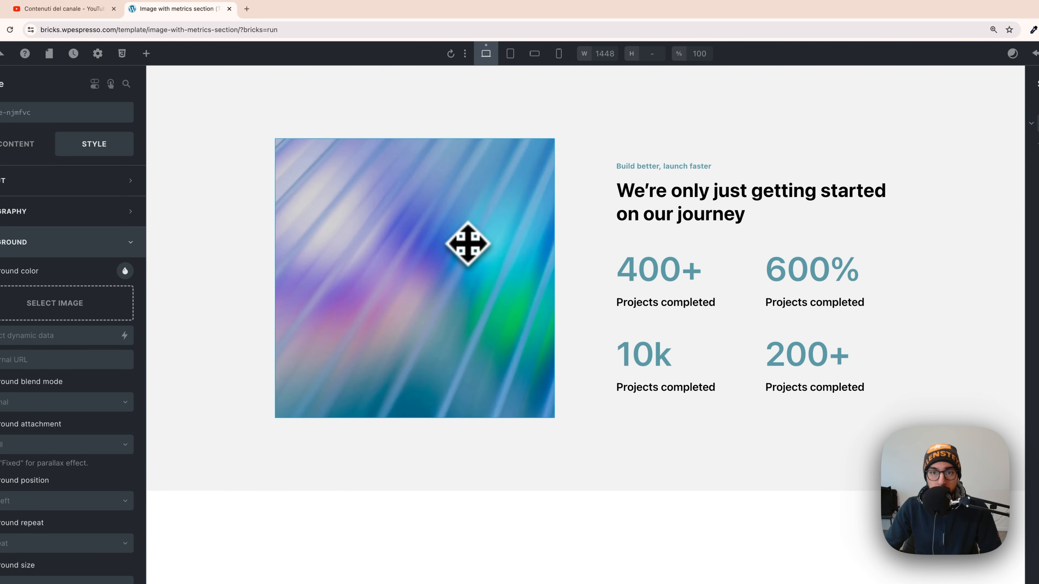
Set the image's HTML tag to figure and its object fit to Cover
click(17, 143)
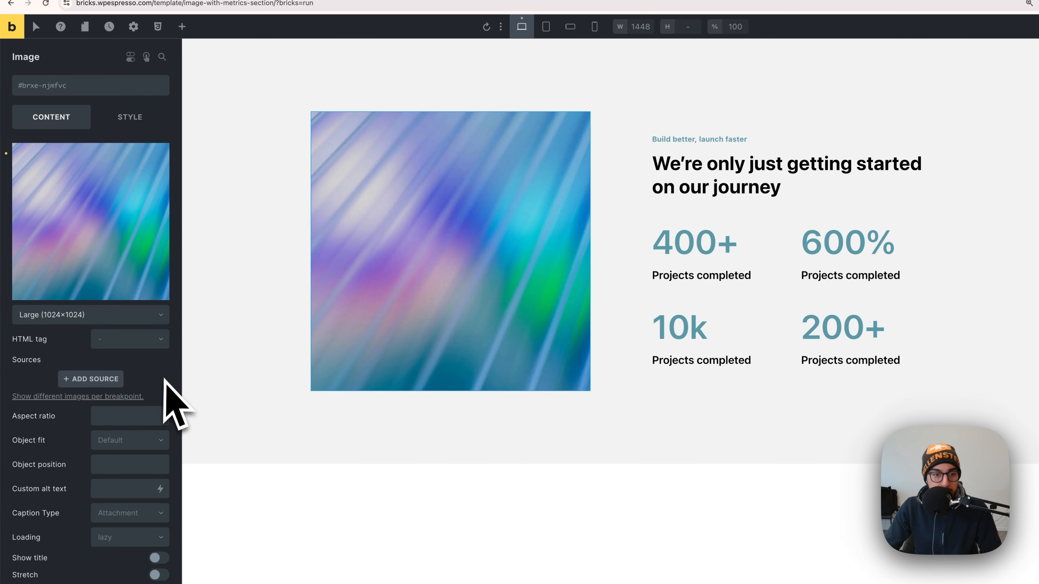
scroll(165, 378, down, 2)
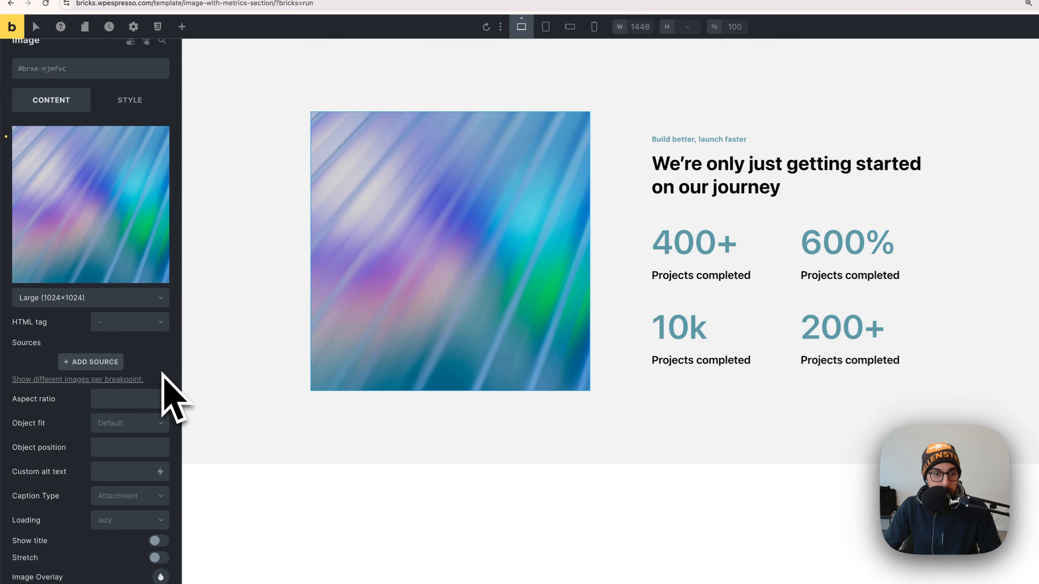
scroll(109, 366, down, 1)
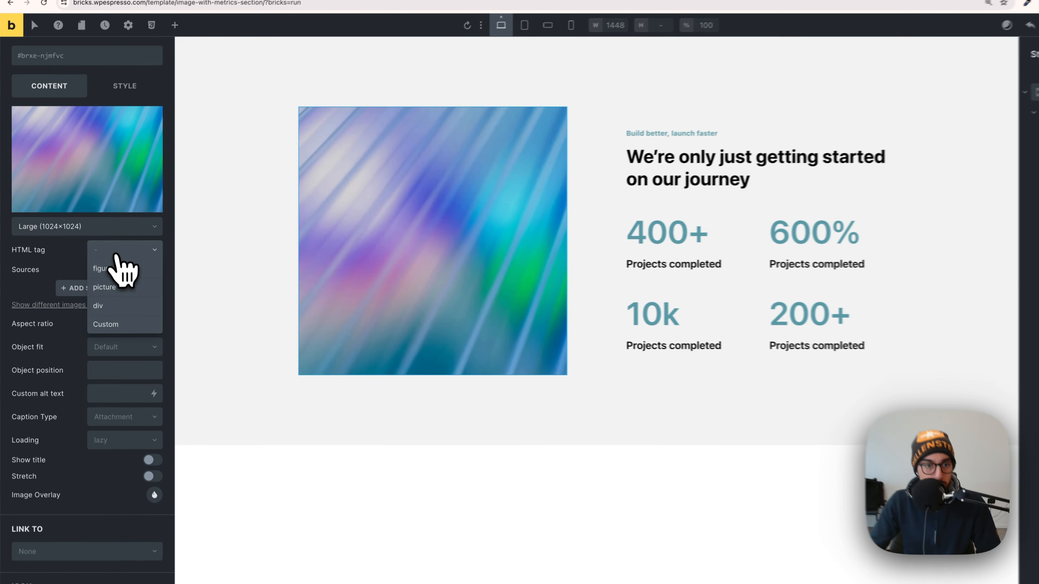
click(109, 264)
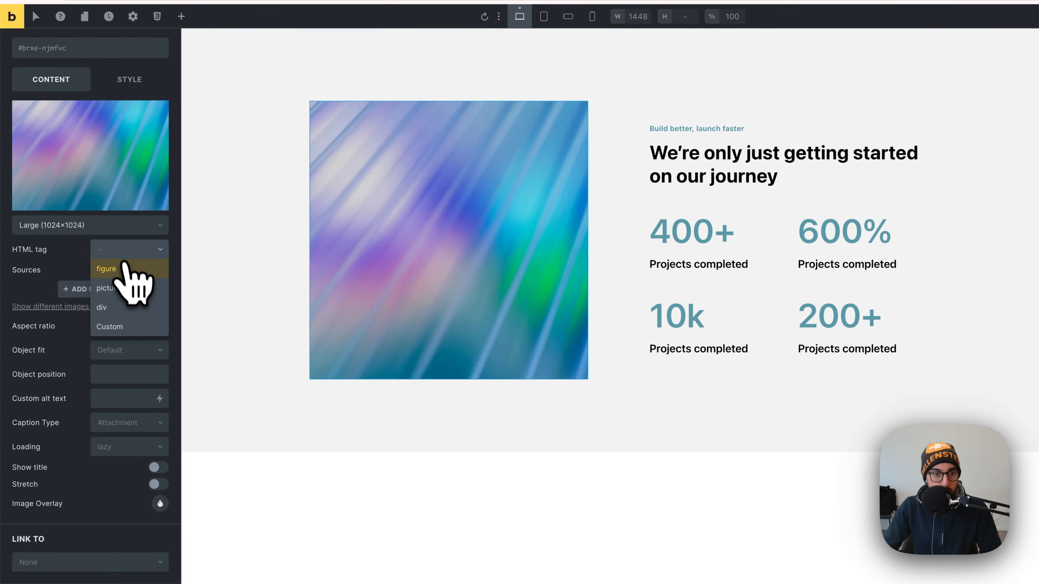
click(129, 270)
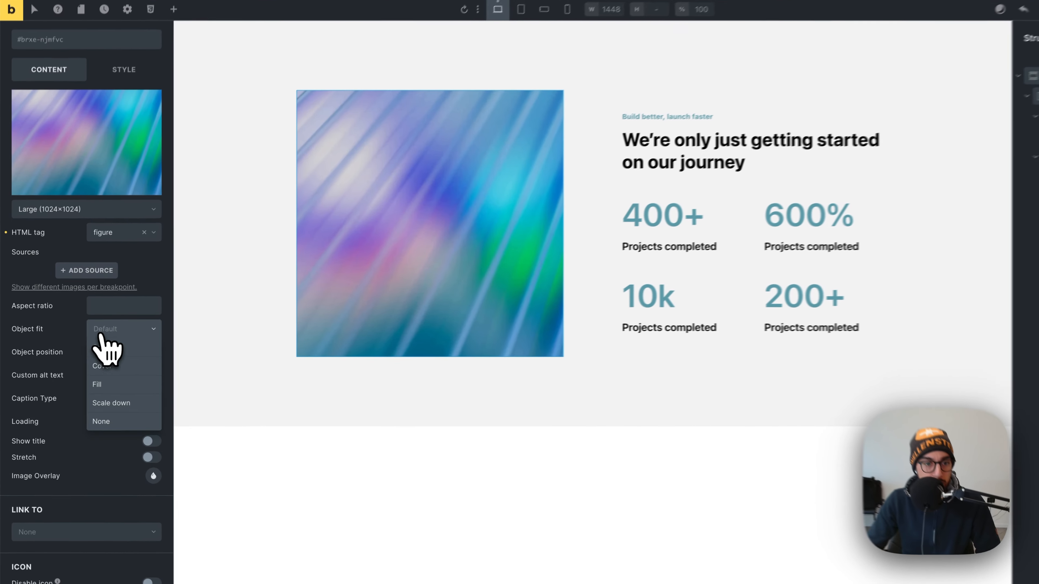
click(122, 350)
click(119, 386)
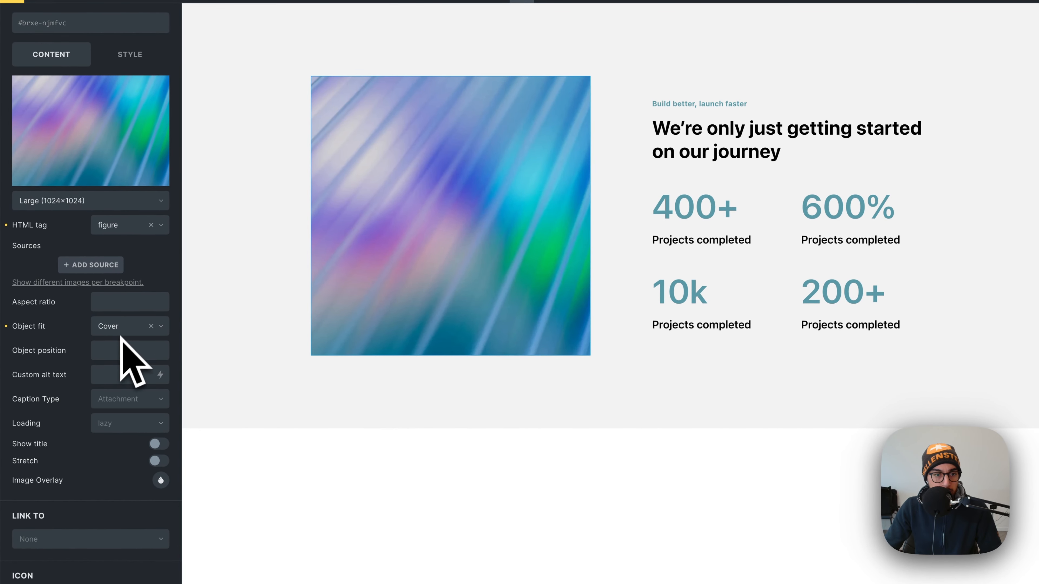
Set the image's height to 100% in its layout sizing
click(129, 54)
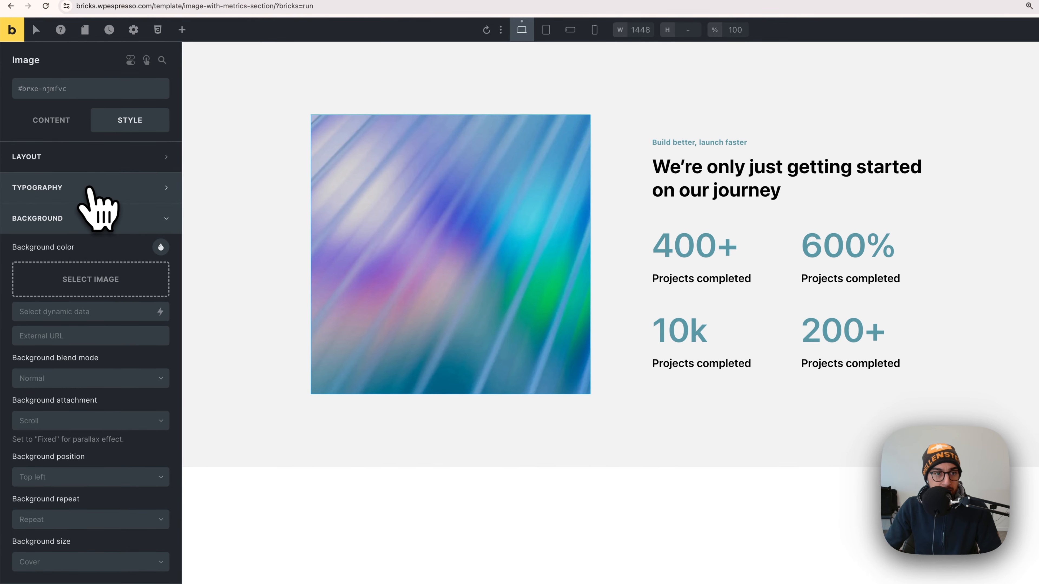
click(77, 119)
scroll(98, 205, down, 3)
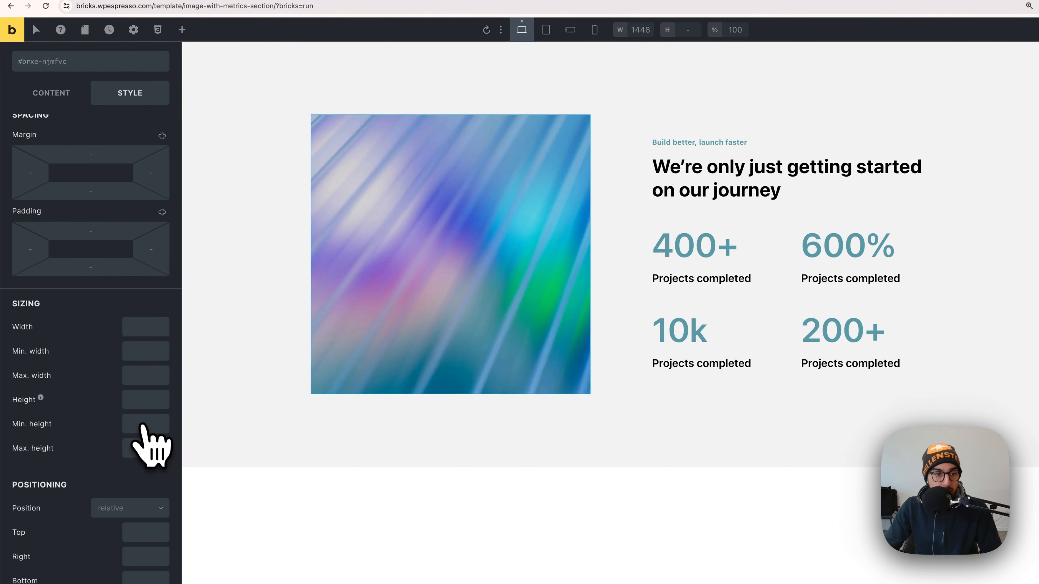
click(146, 399)
text(100%)
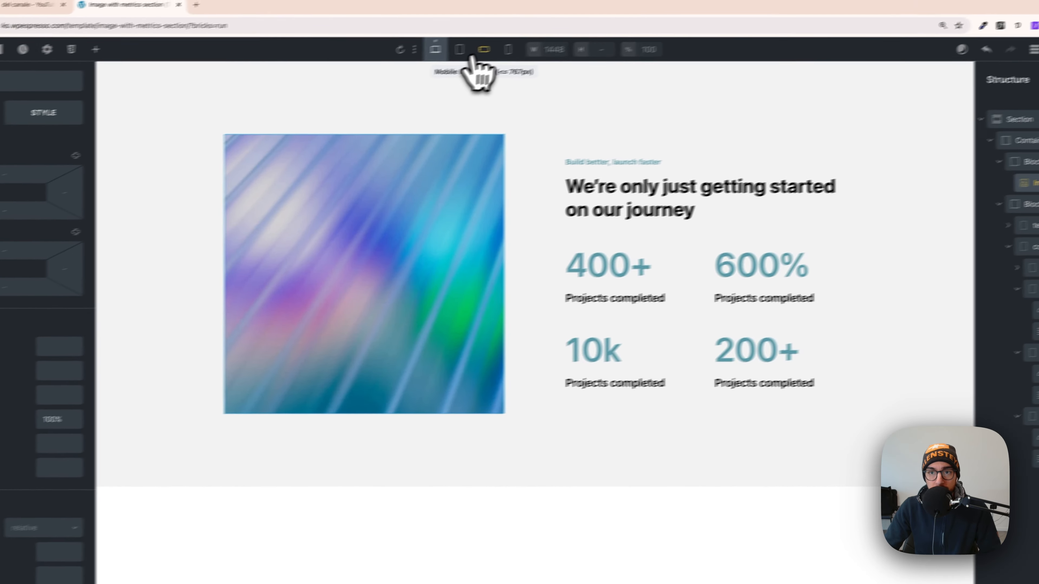
Compare the section's image and counters at the mobile landscape, desktop and tablet portrait breakpoints
click(546, 30)
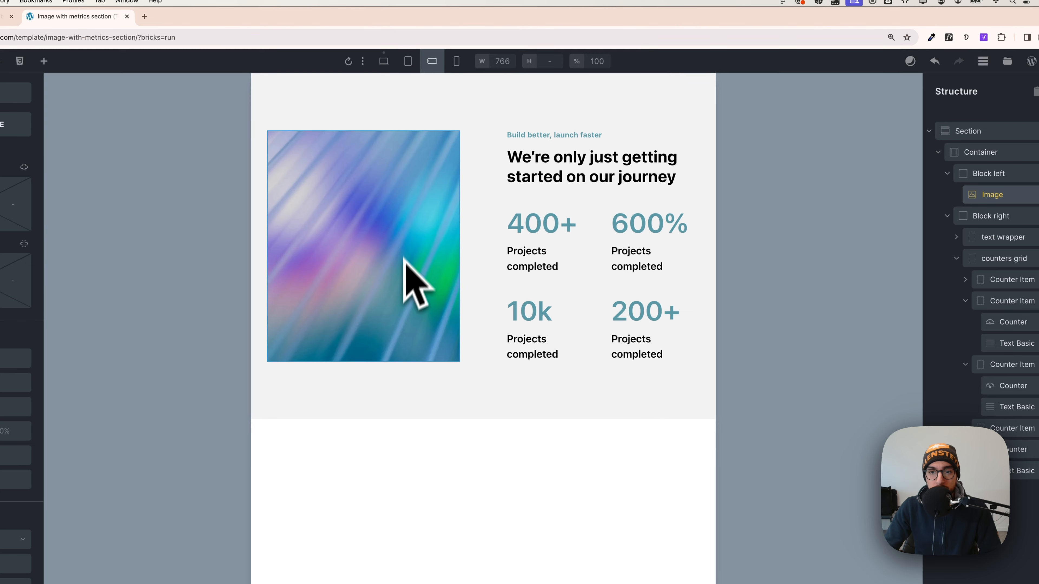
click(408, 61)
click(432, 62)
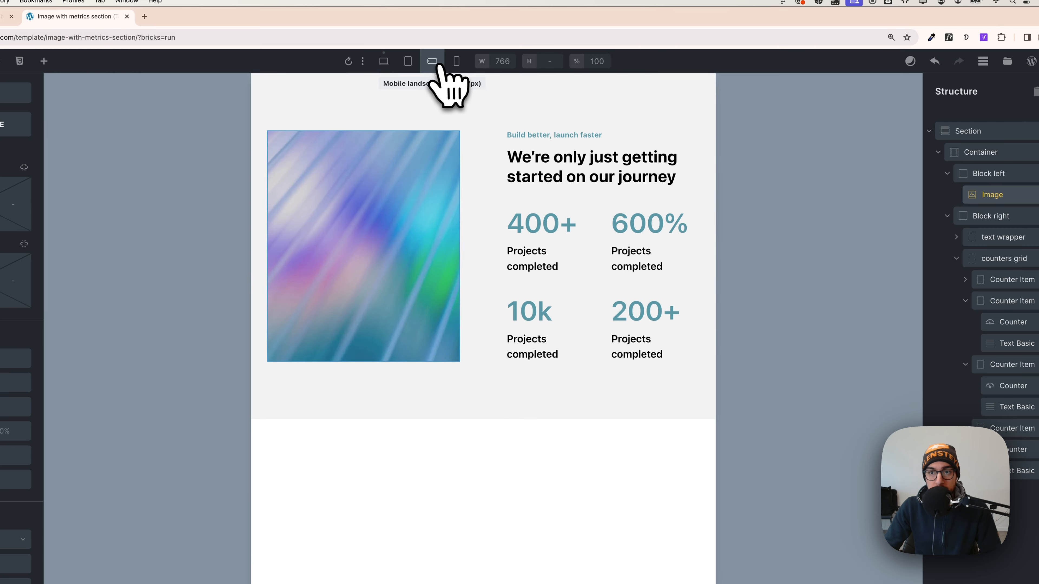
click(384, 62)
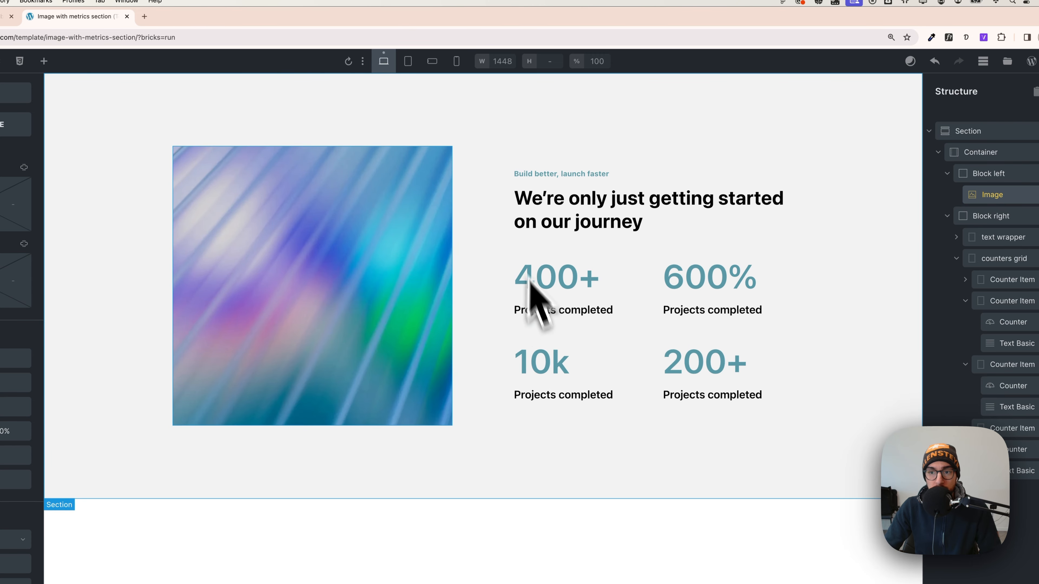
click(408, 63)
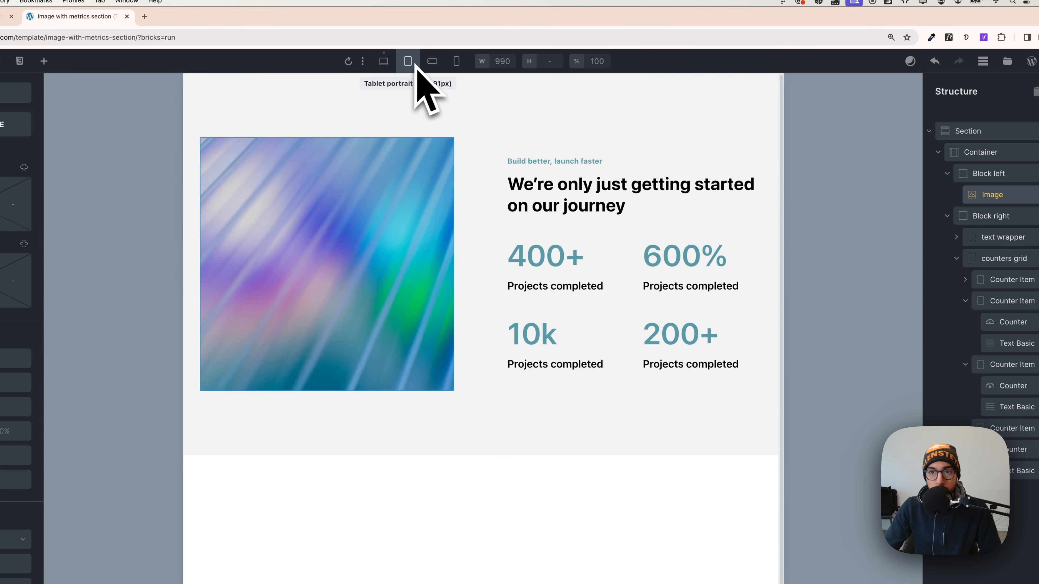
At the mobile landscape breakpoint, set the Container's grid gap to the space-l variable
click(431, 62)
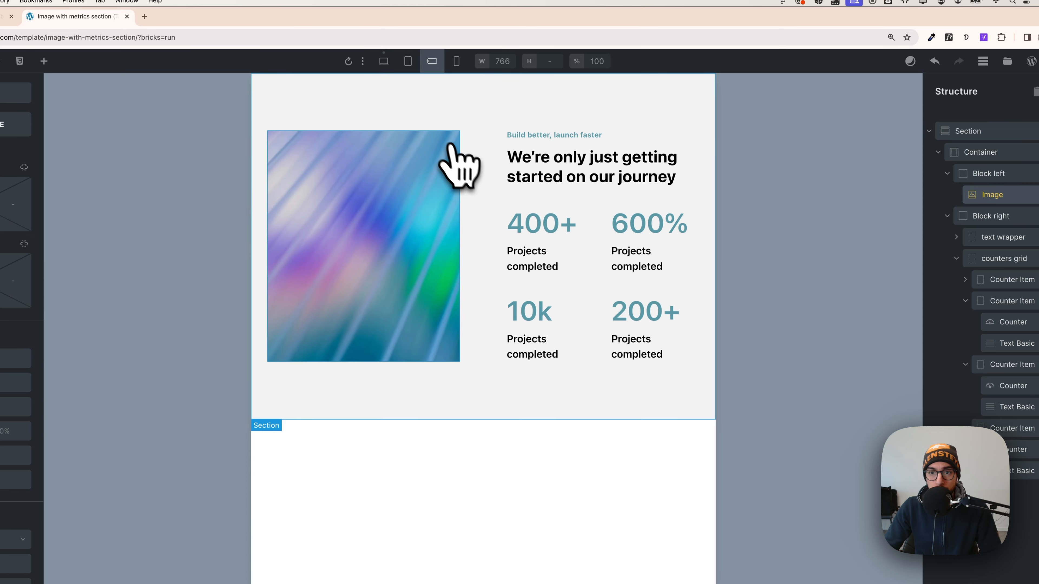
drag(947, 152, 969, 157)
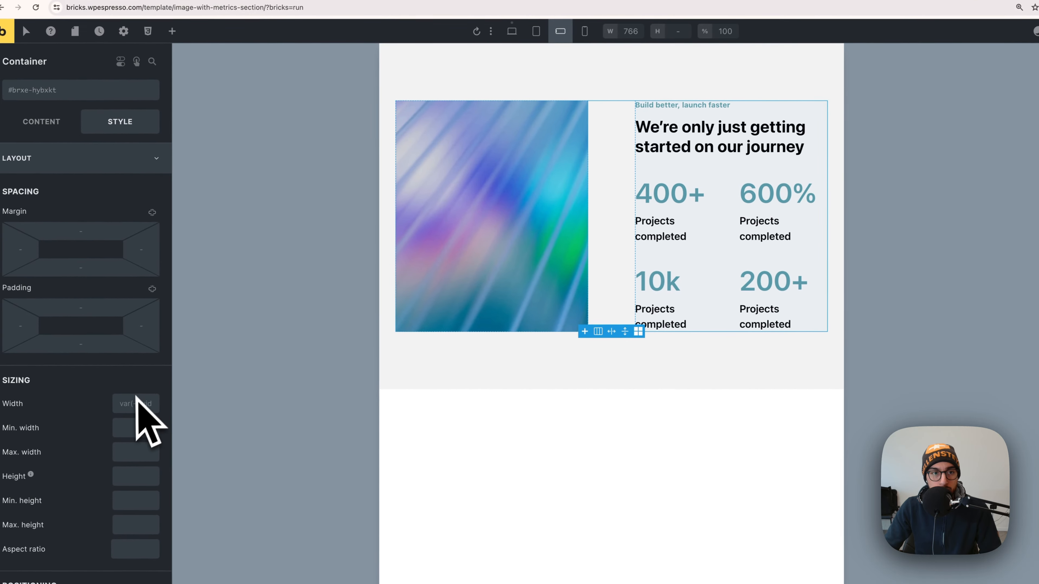
click(53, 134)
click(136, 250)
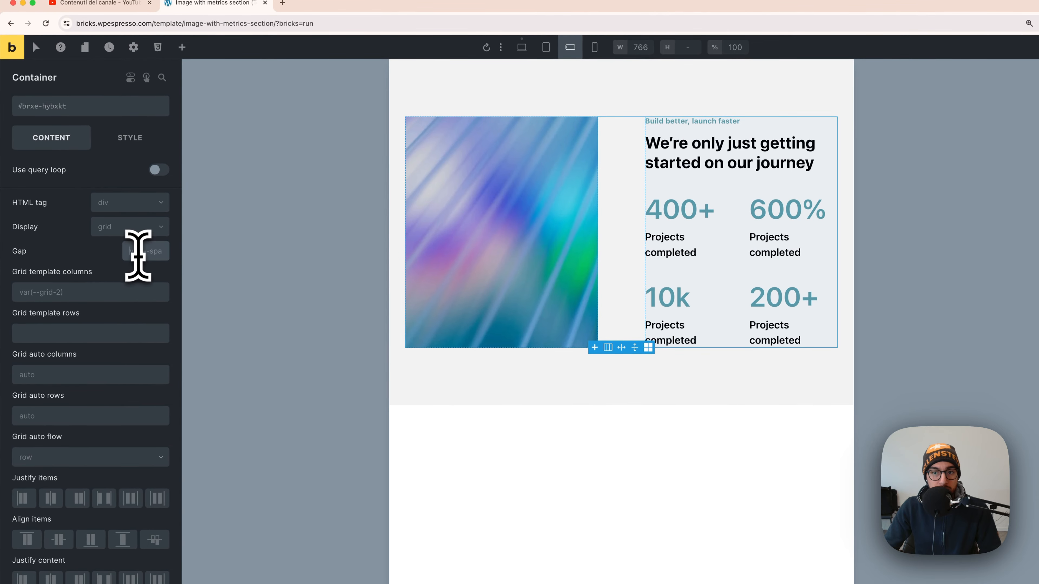
right_click(137, 251)
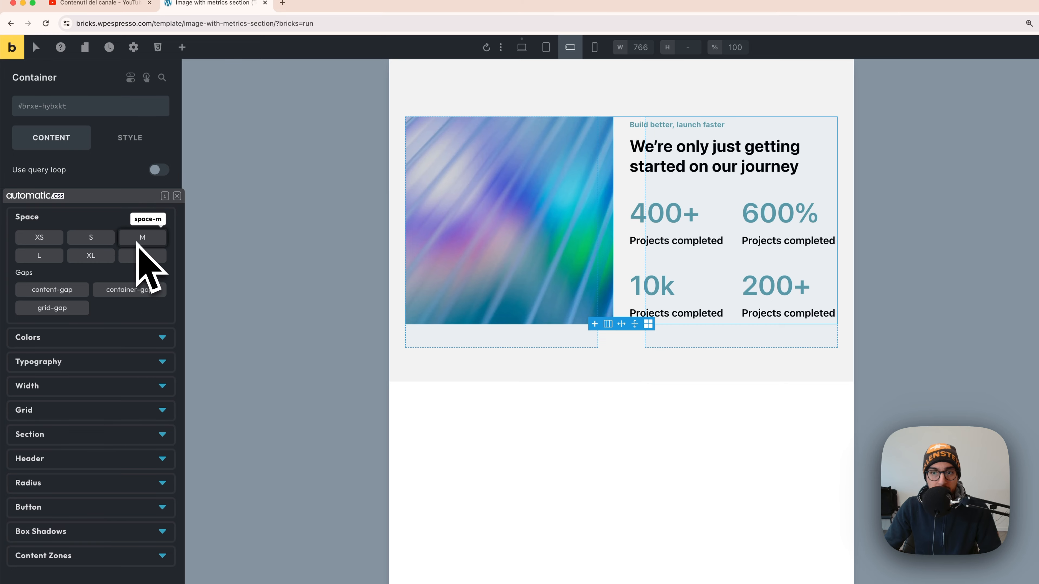
click(41, 256)
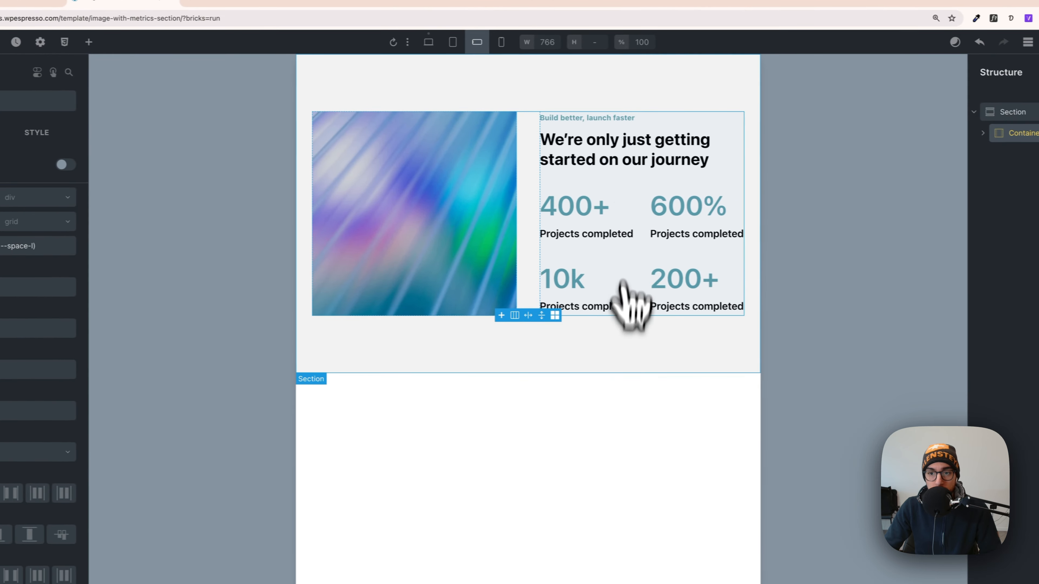
Deselect the Container and compare the section at the desktop and mobile landscape breakpoints
click(695, 424)
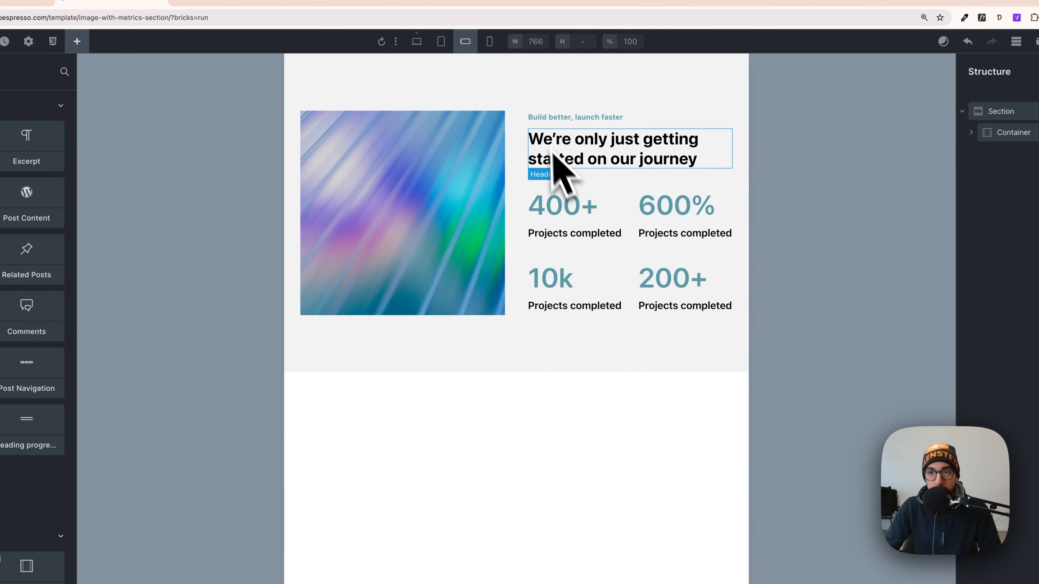
click(423, 47)
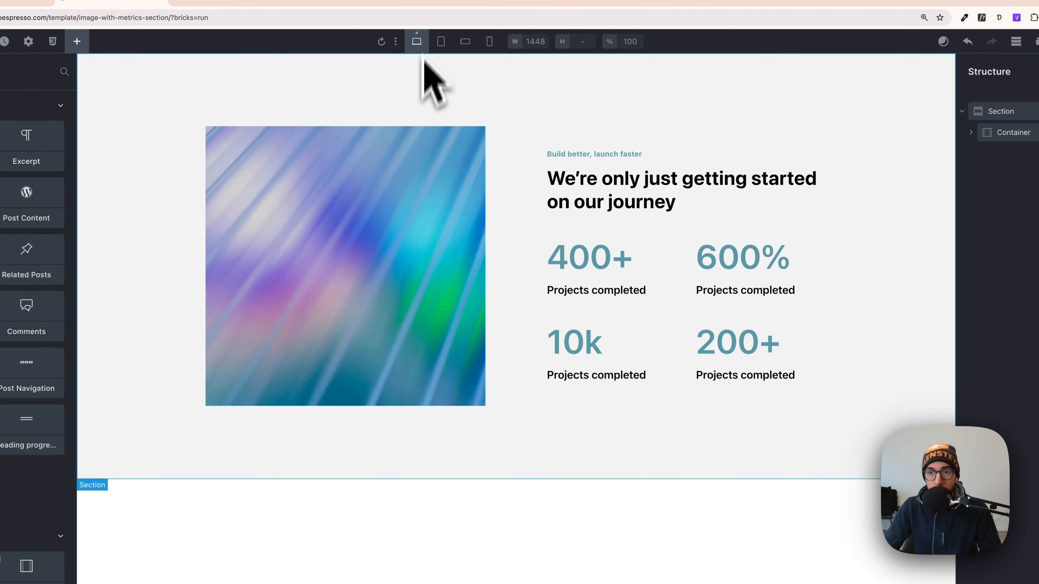
click(465, 42)
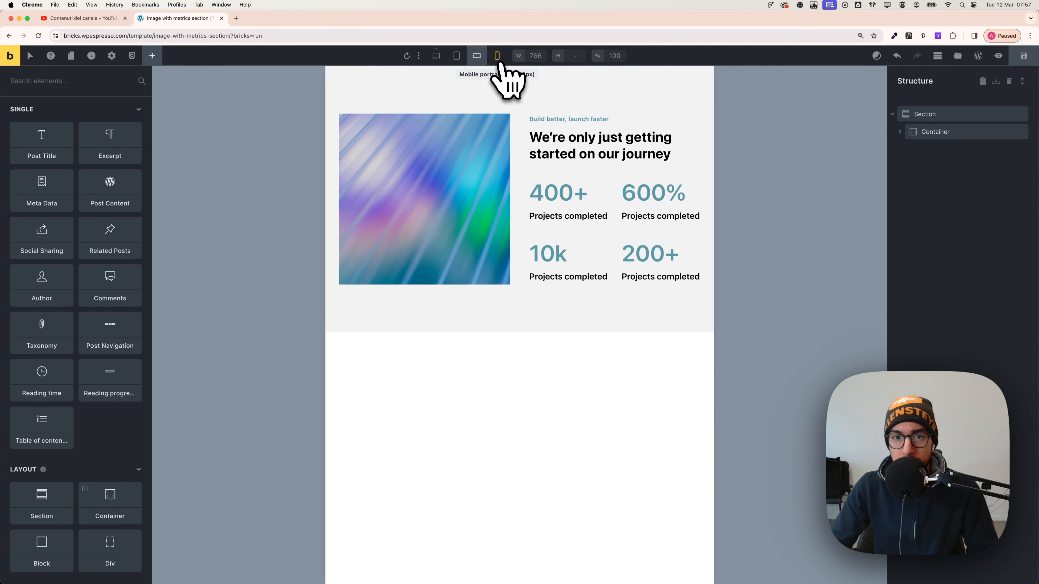
At the mobile portrait breakpoint, set the Container's grid template columns to var(--grid-1)
click(497, 57)
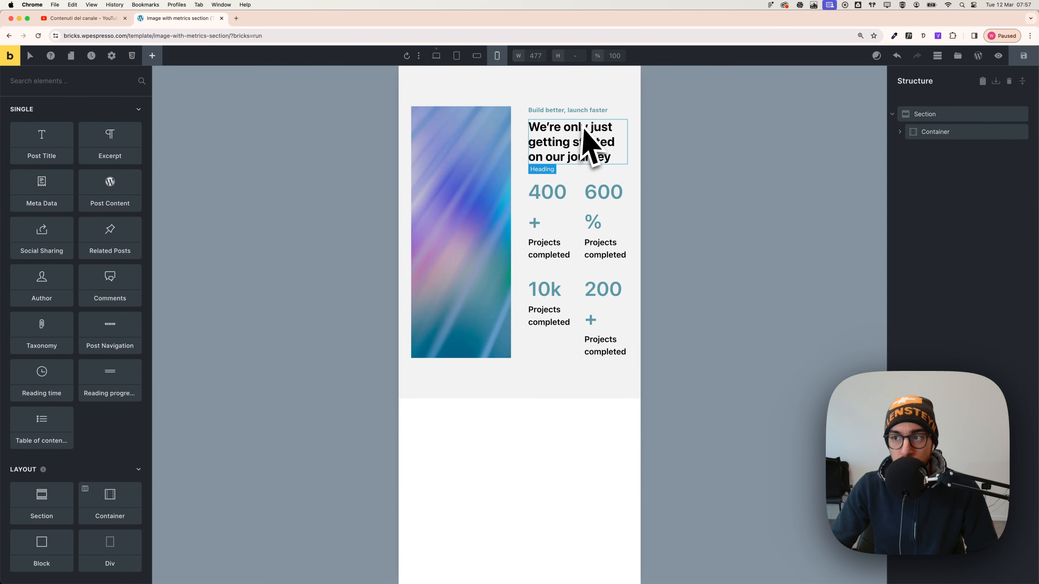
click(523, 146)
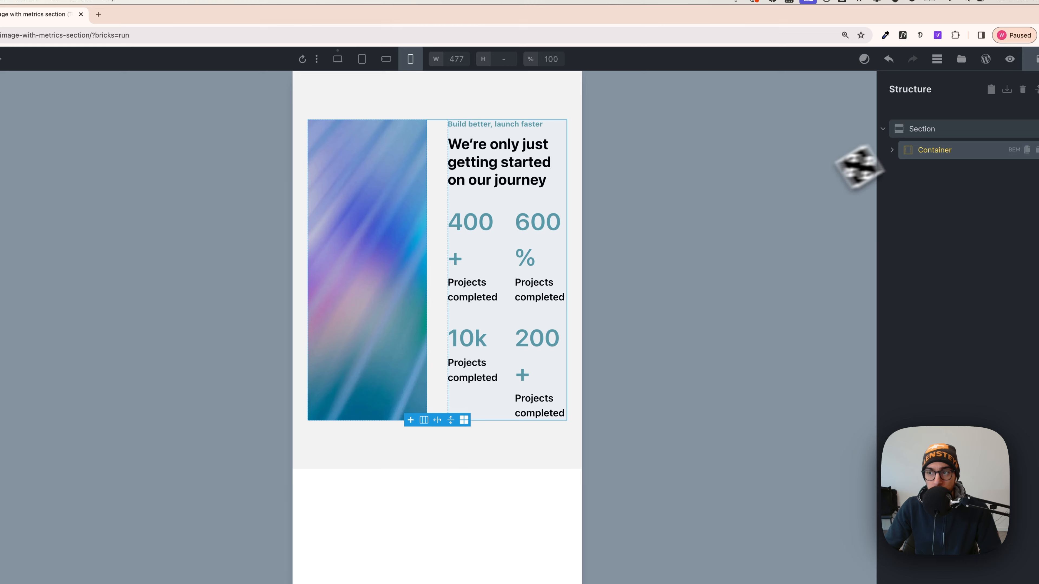
click(892, 150)
click(893, 150)
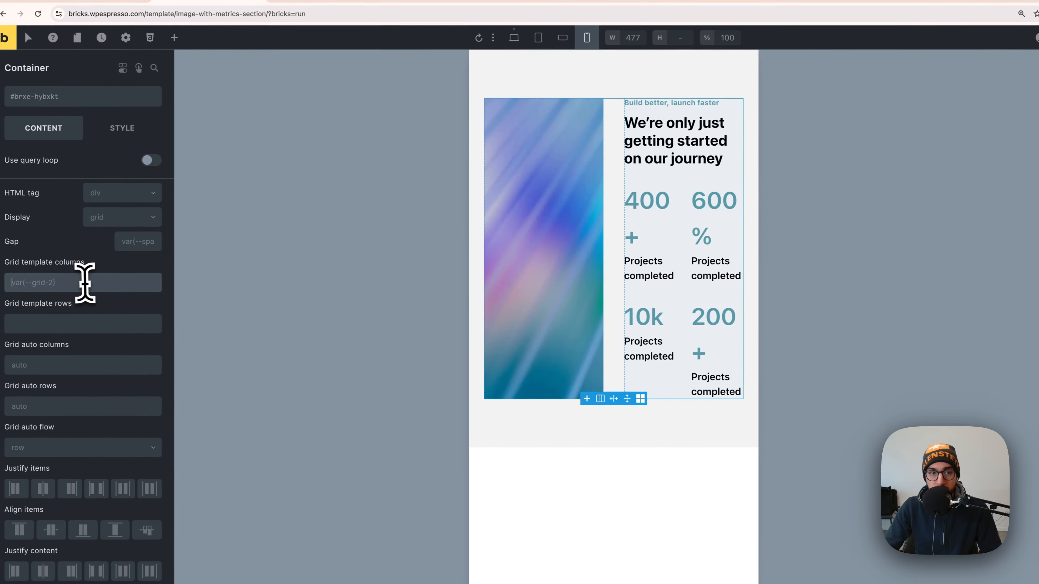
right_click(88, 283)
click(35, 123)
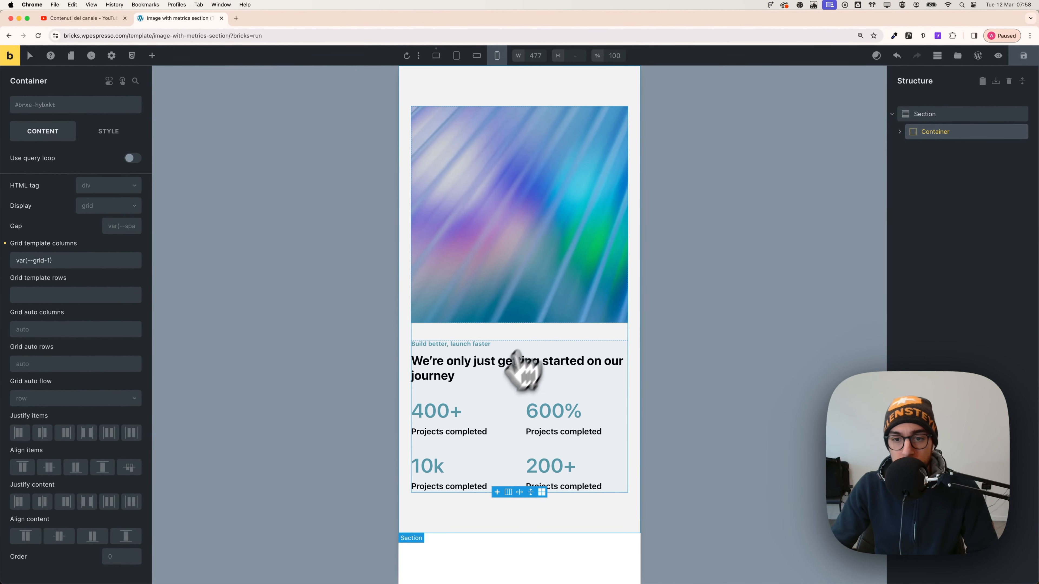
Try placing the image below the text in mobile portrait by giving Block left an order of 2, and clear that value again
click(900, 131)
click(907, 168)
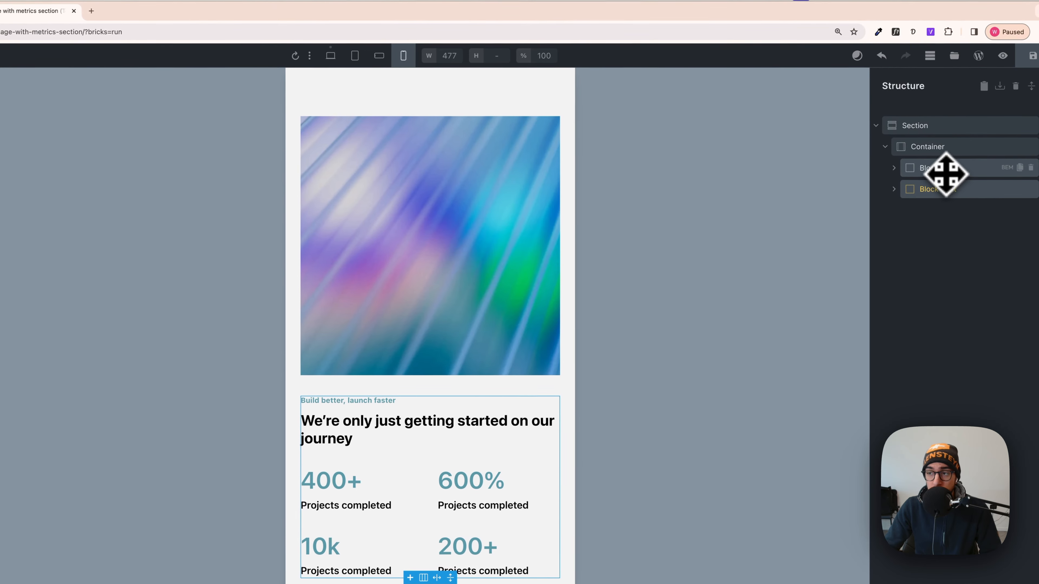
click(938, 171)
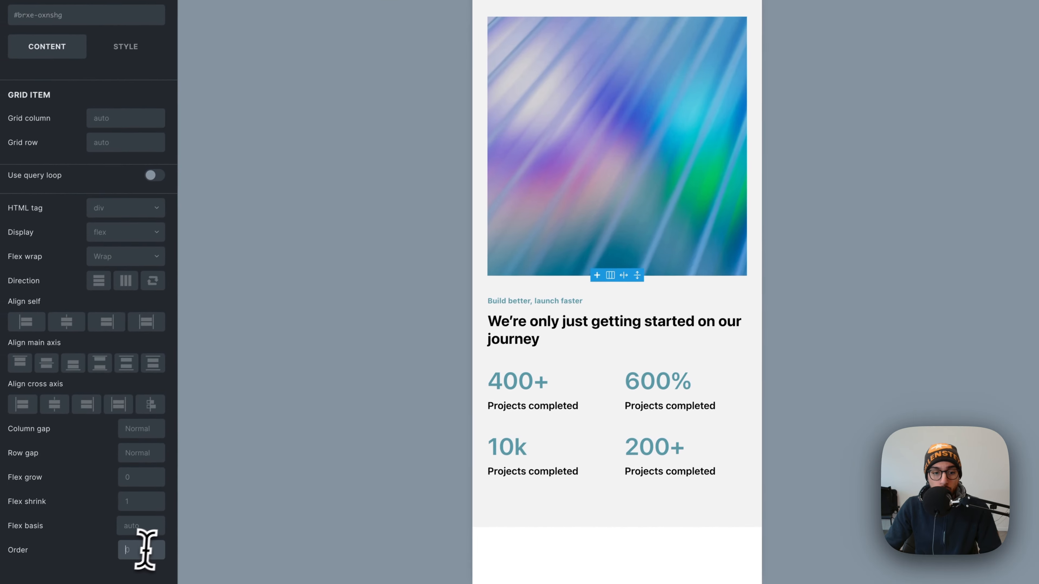
click(154, 546)
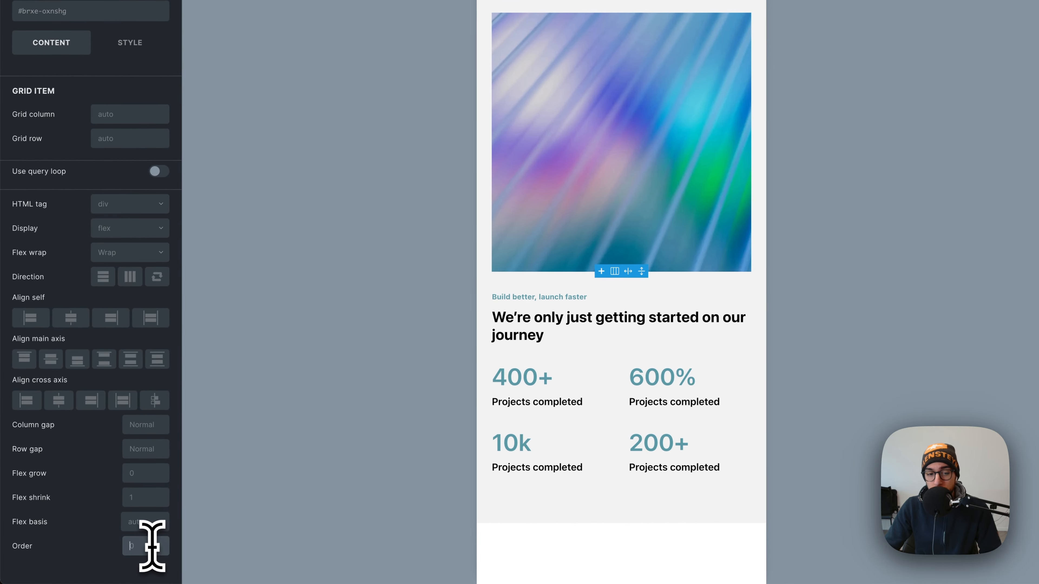
text(2)
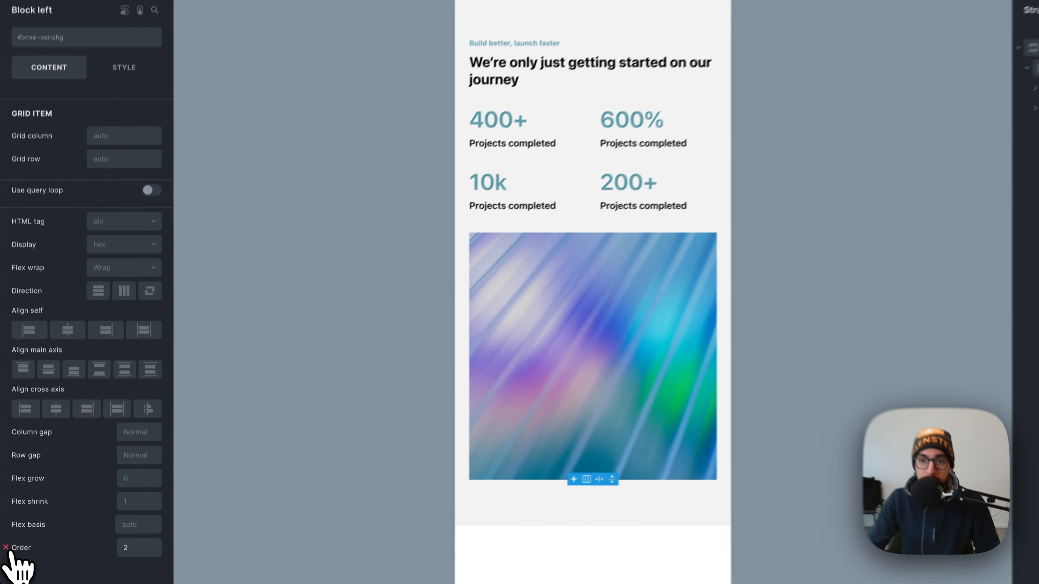
click(5, 553)
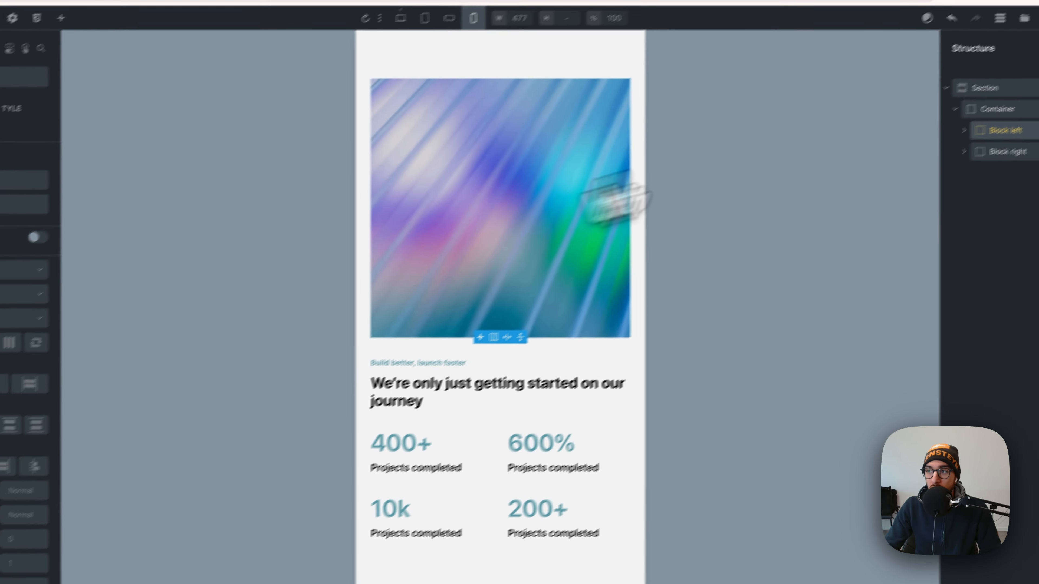
Review the section's layout at the tablet portrait and desktop breakpoints
click(1027, 67)
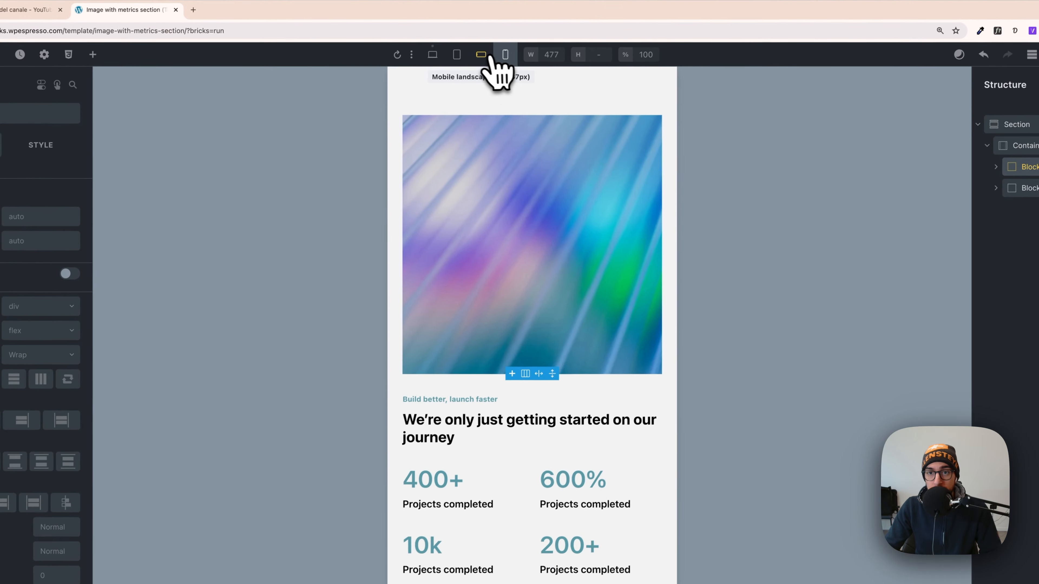
click(457, 56)
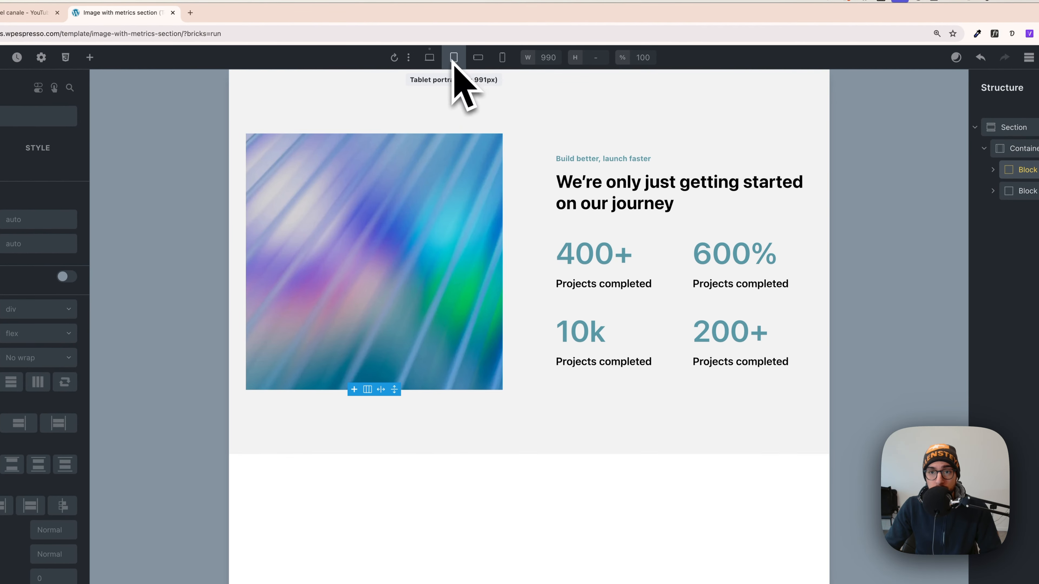
click(431, 59)
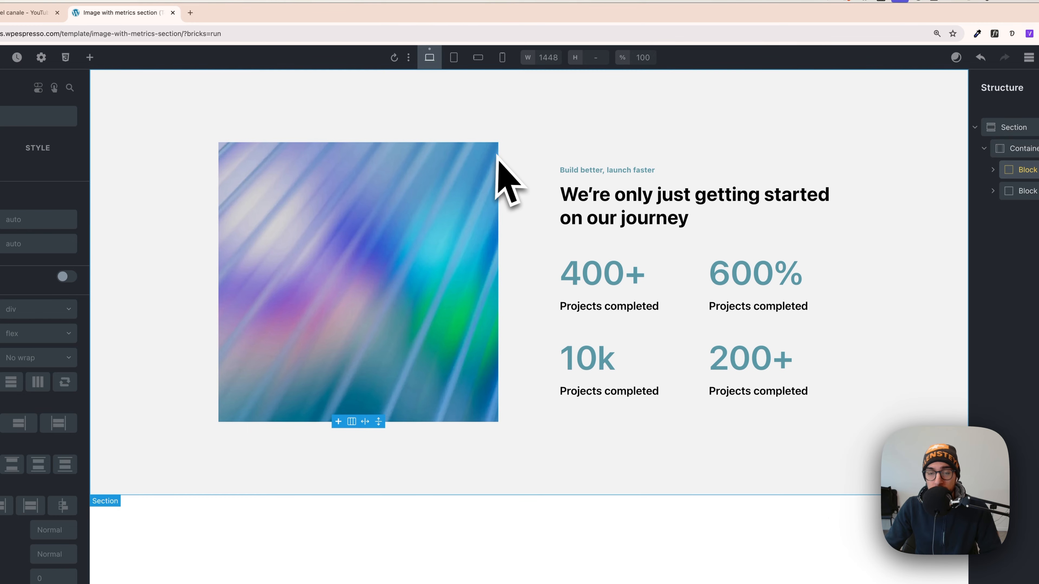